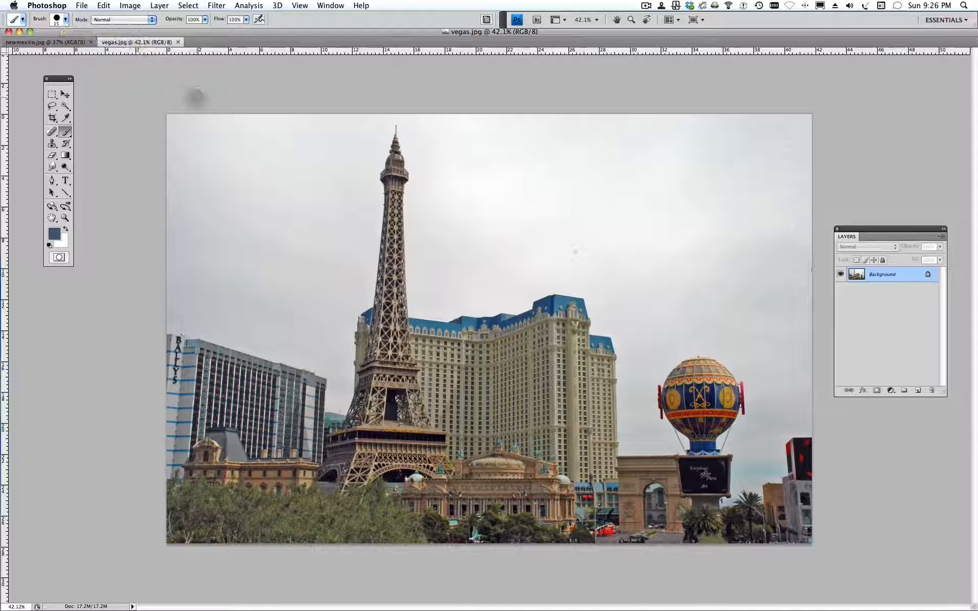
- Close the Layers panel, show it again and move it slightly higher
left_click(837, 229)
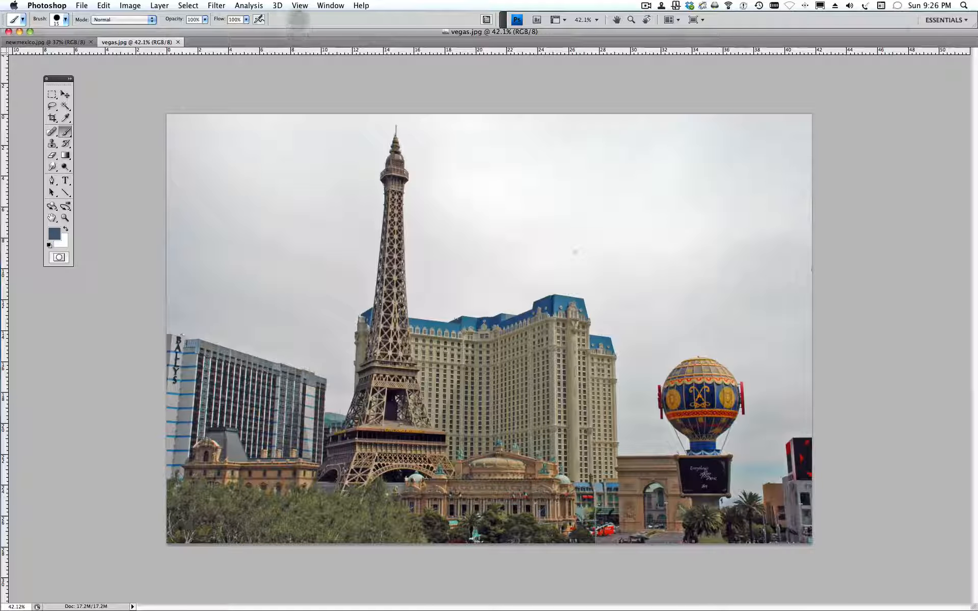
left_click(319, 7)
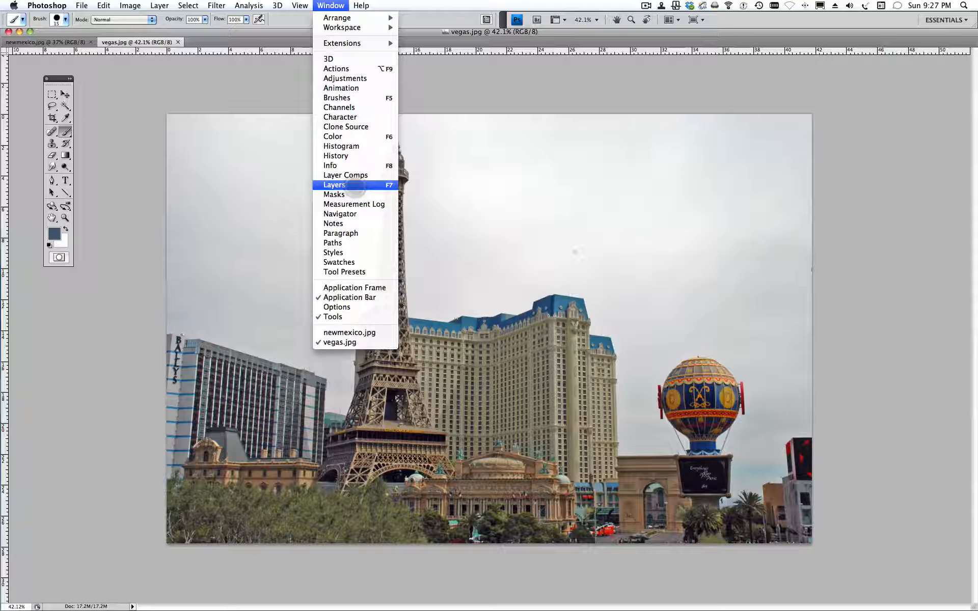
left_click(356, 186)
left_click_drag(875, 228, 876, 207)
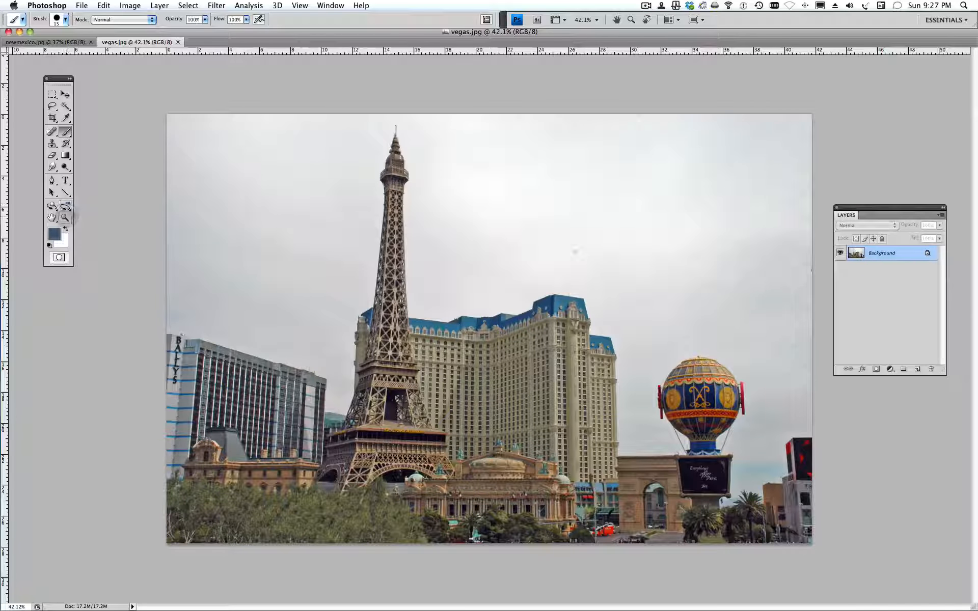
- Zoom in on the hot-air balloon to 66.7% and move the Layers panel clear of it
left_click(64, 218)
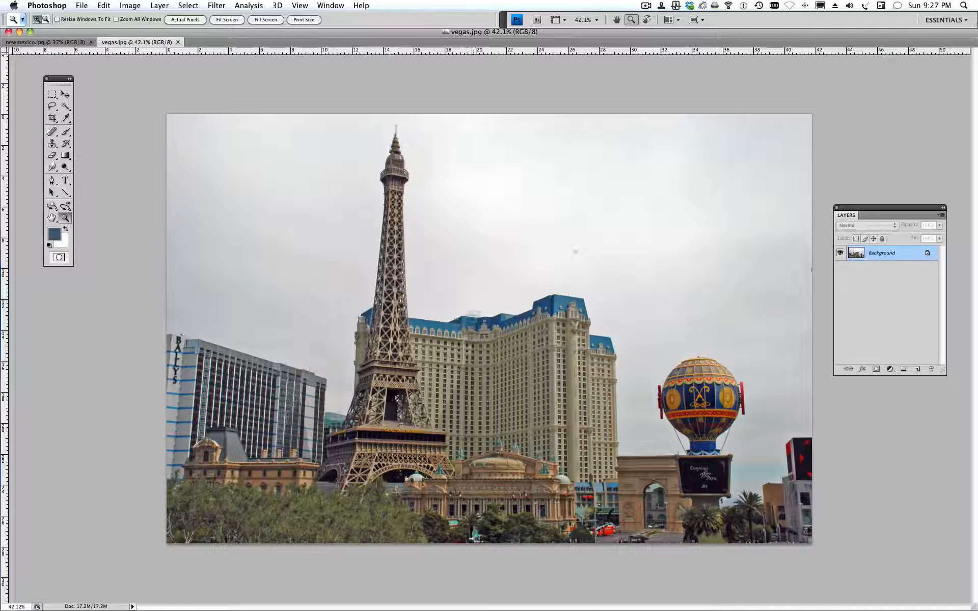
left_click(683, 389)
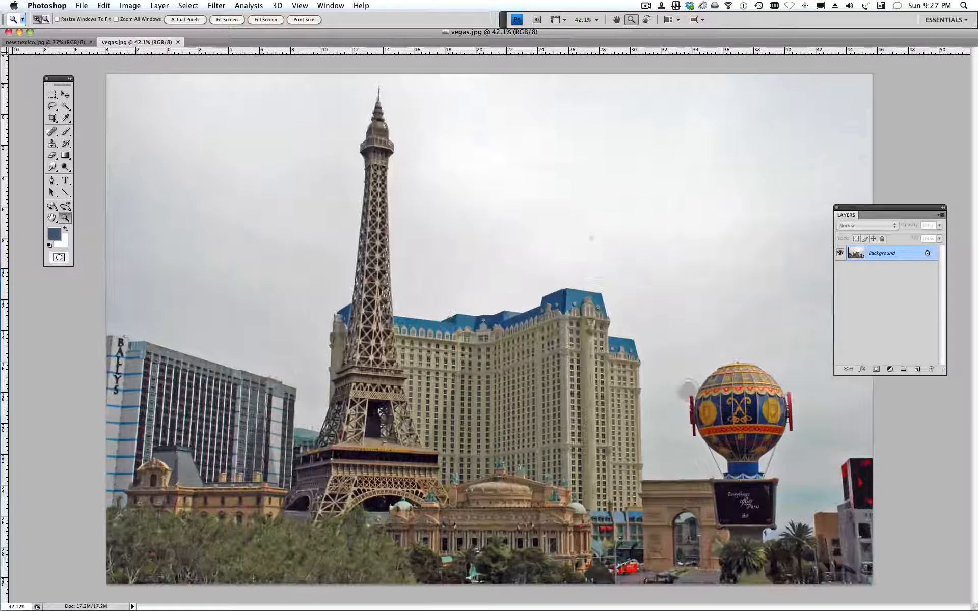
left_click(732, 404)
left_click_drag(650, 310, 675, 309)
left_click_drag(573, 309, 570, 296)
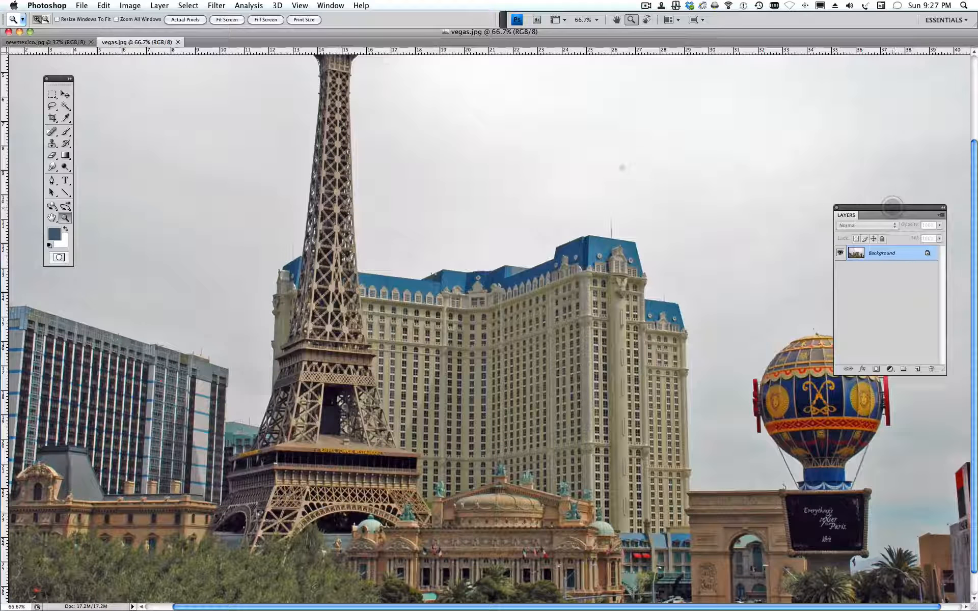
left_click_drag(892, 206, 491, 273)
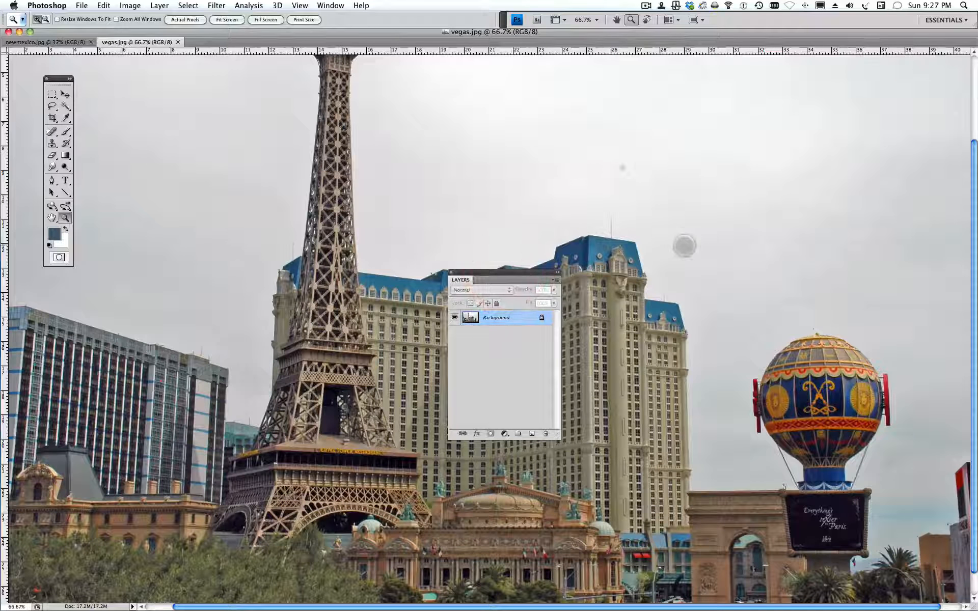
- Choose the Clone Stamp tool and set its brush diameter to 100 px
key("super+0")
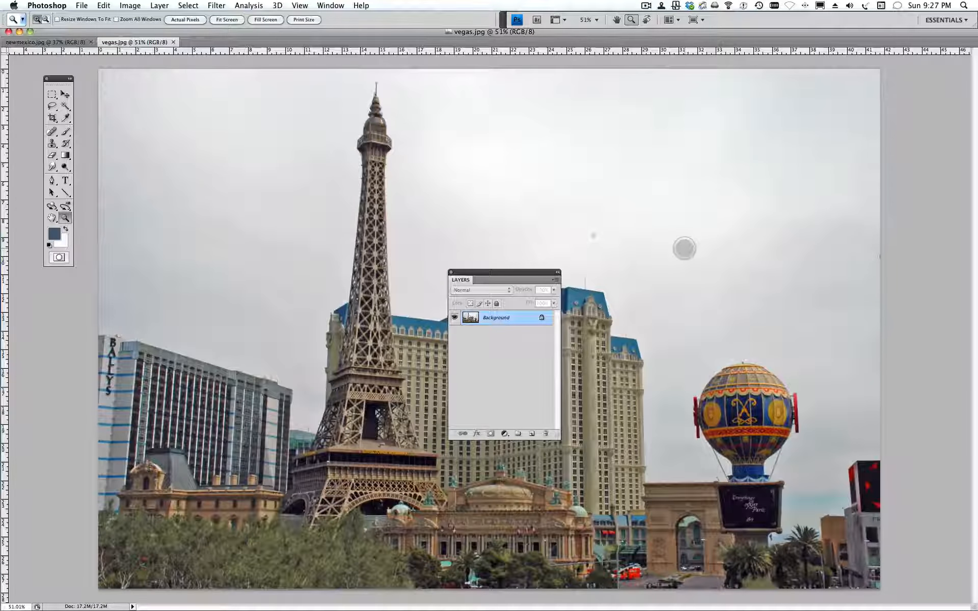
scroll(684, 248, "down", 1)
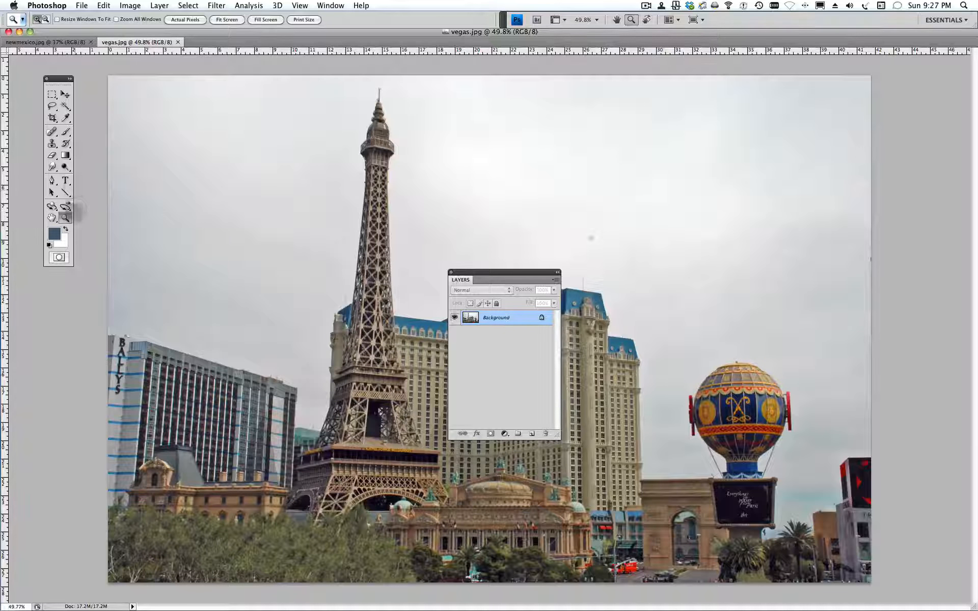
left_click(52, 143)
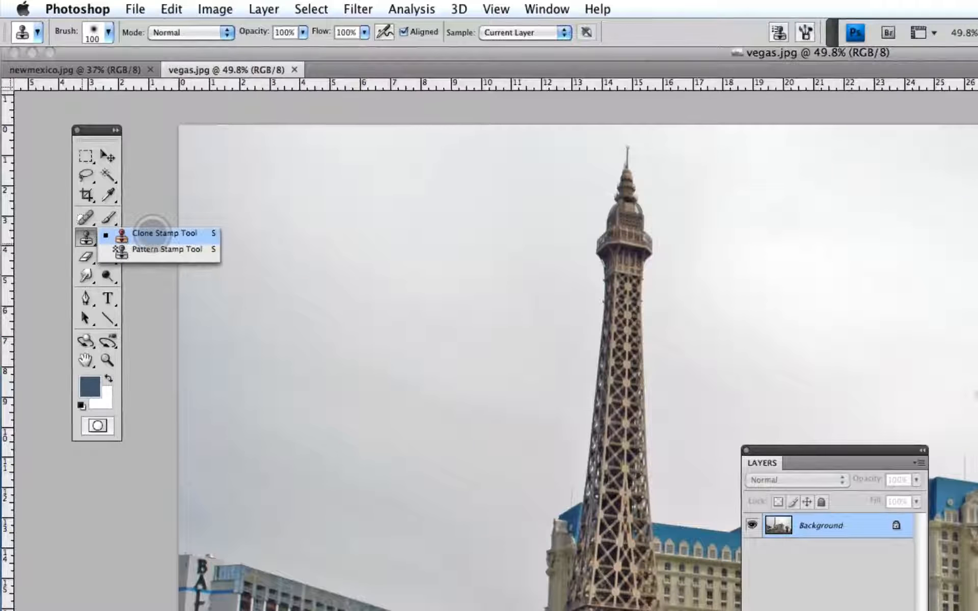
mouse_move(798, 450)
left_mouse_down()
mouse_move(975, 229)
mouse_move(763, 223)
mouse_move(367, 267)
mouse_move(366, 257)
left_mouse_up()
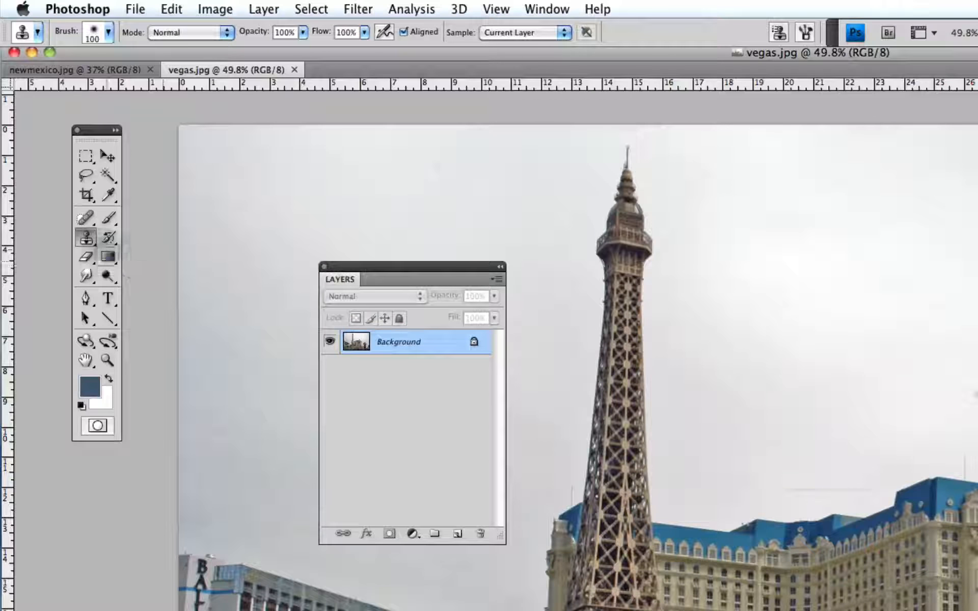
left_click_drag(85, 237, 136, 231)
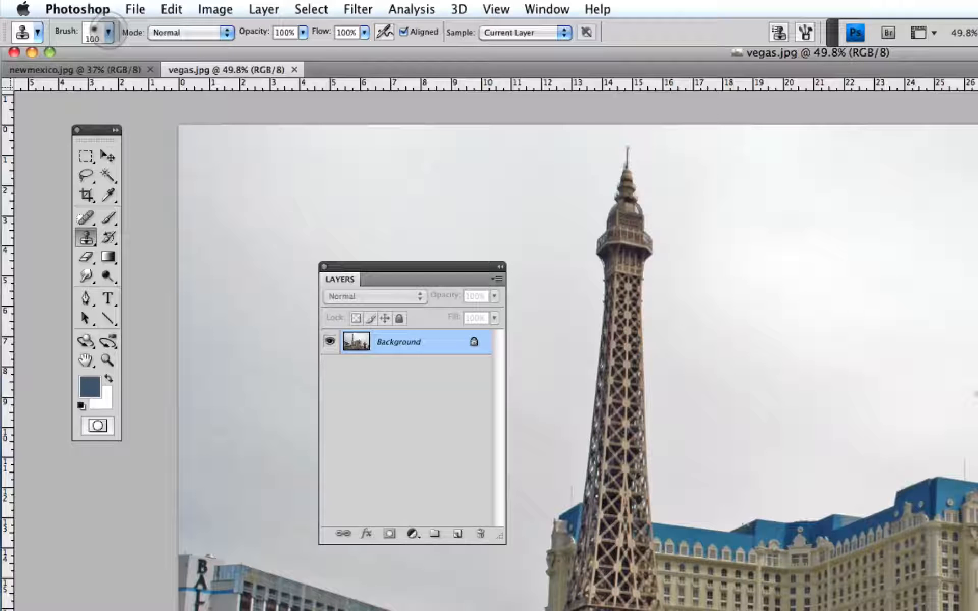
left_click(108, 32)
left_click(162, 60)
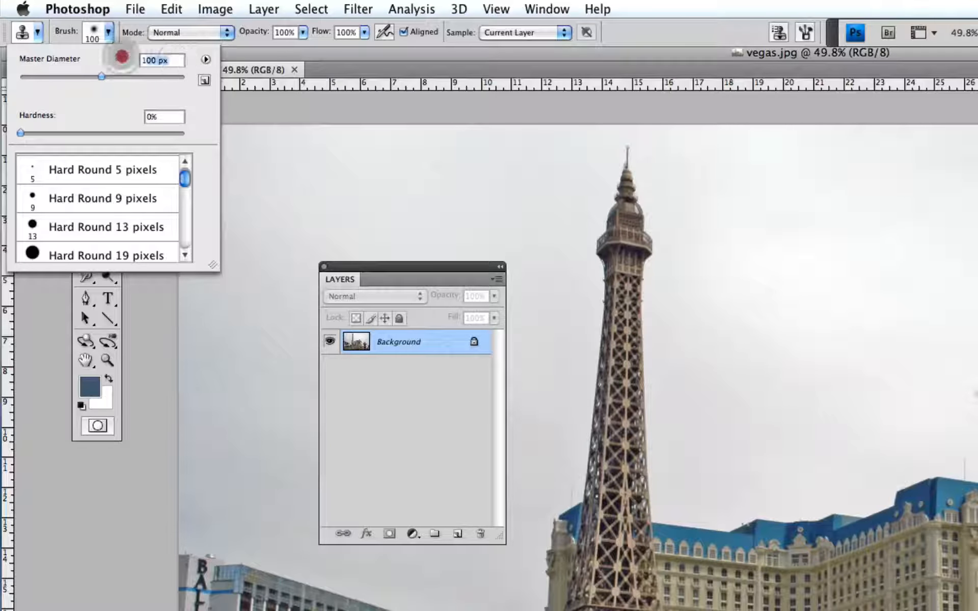
type("100")
key("Return")
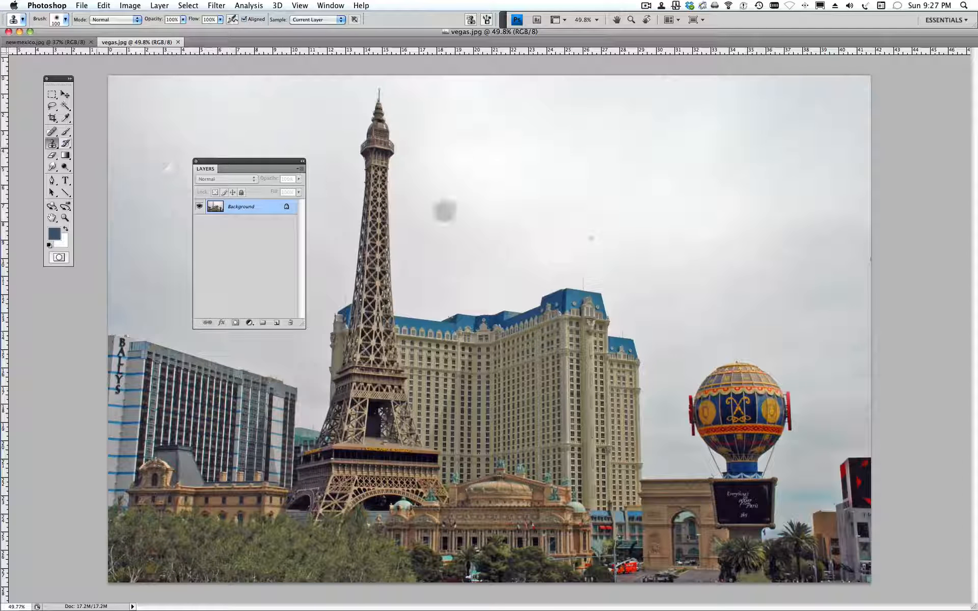
- Clone the balloon and its sign into the empty sky above it and revert the image to its saved version
key("alt")
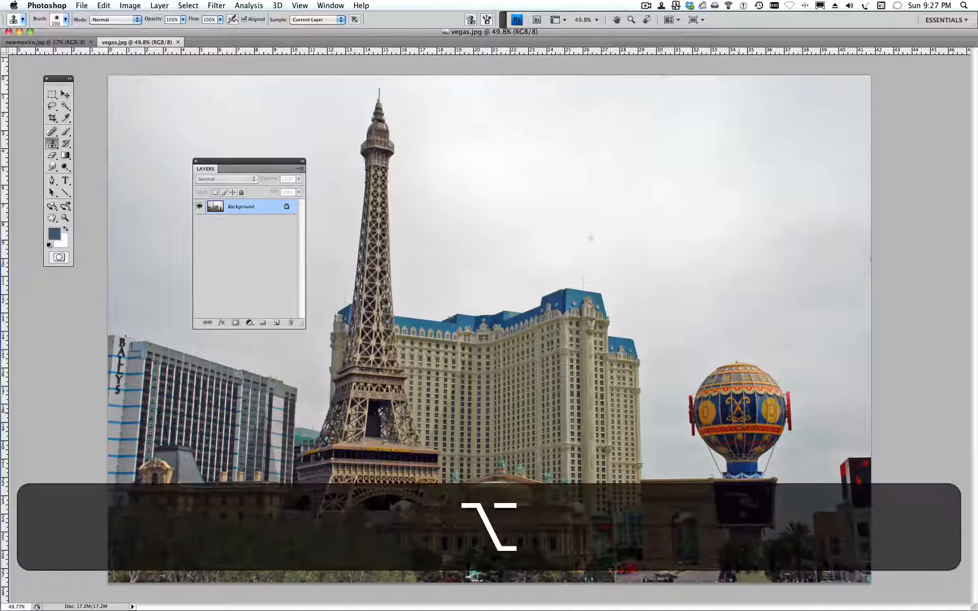
left_click(738, 401, "alt")
mouse_move(680, 181)
left_mouse_down()
mouse_move(726, 176)
mouse_move(682, 164)
mouse_move(704, 147)
mouse_move(761, 144)
mouse_move(756, 168)
mouse_move(776, 165)
mouse_move(741, 195)
mouse_move(765, 208)
mouse_move(745, 241)
mouse_move(675, 176)
mouse_move(686, 215)
mouse_move(726, 261)
mouse_move(703, 252)
mouse_move(705, 271)
mouse_move(744, 280)
mouse_move(752, 251)
mouse_move(761, 262)
mouse_move(759, 288)
mouse_move(712, 287)
mouse_move(697, 263)
mouse_move(760, 298)
left_mouse_up()
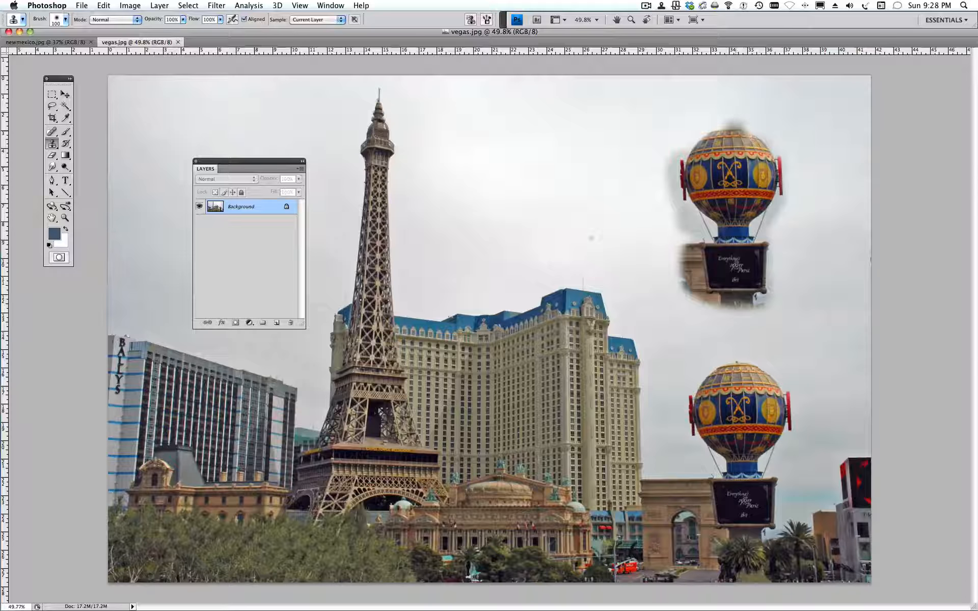
left_click_drag(734, 128, 725, 130)
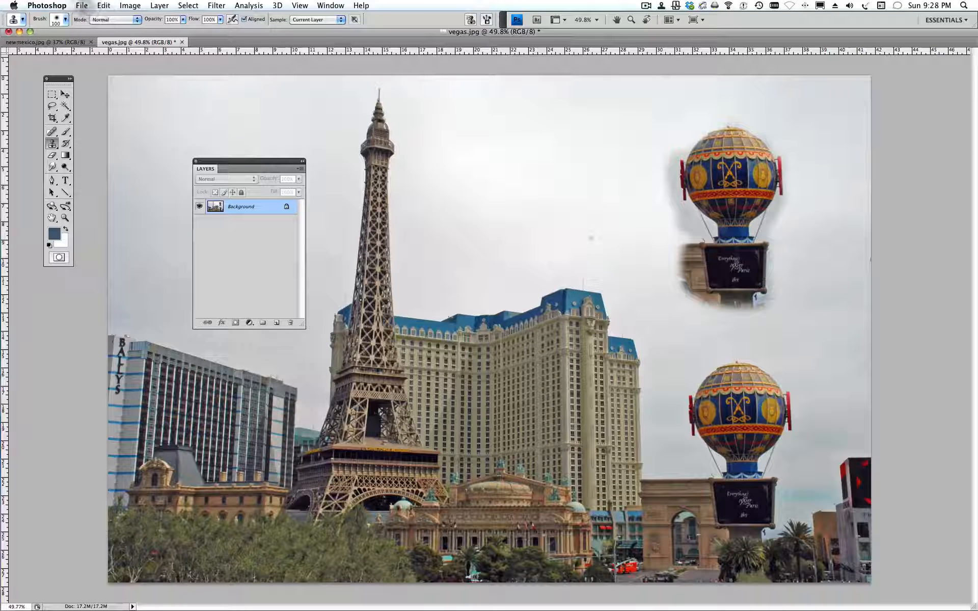
left_click(81, 6)
left_click(109, 165)
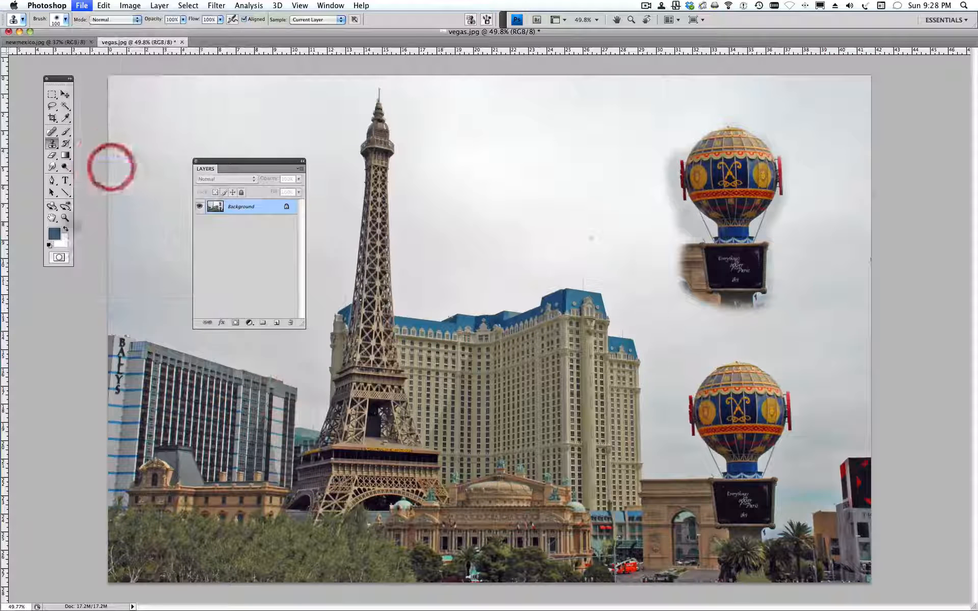
- Zoom the photo in to 66.7% and back out to 33.3%, and move the Layers panel away from the tower area
left_click(64, 217)
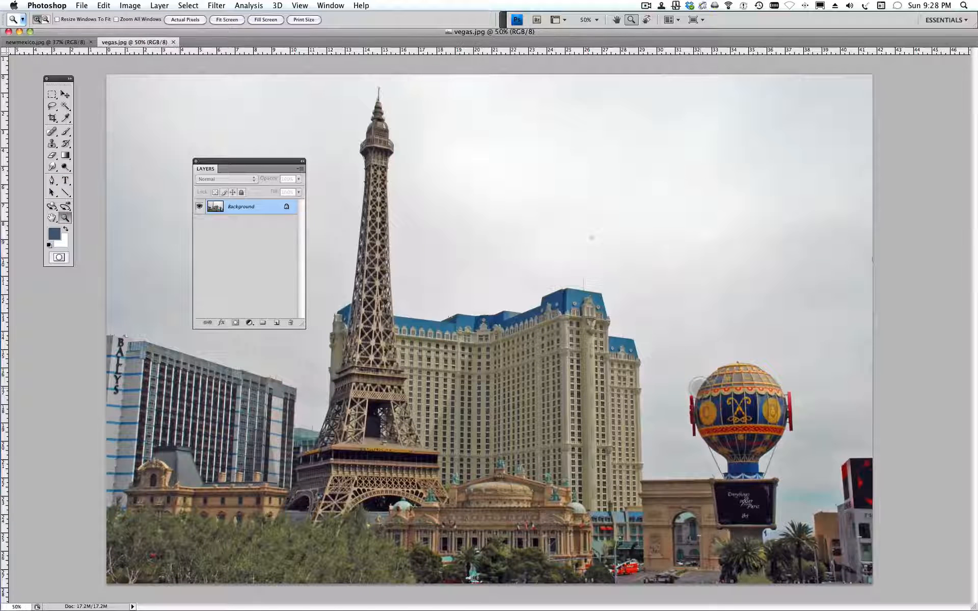
left_click(697, 385)
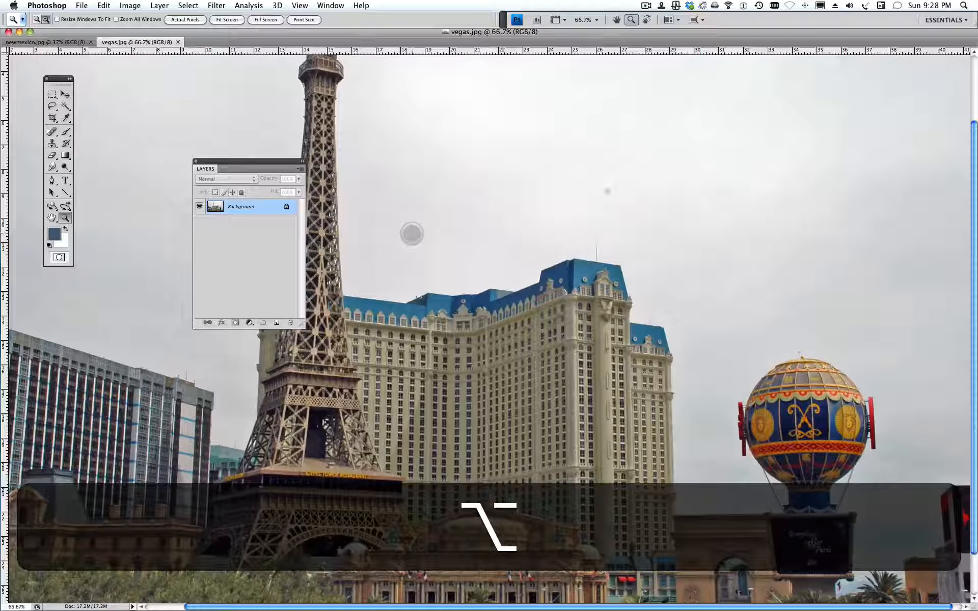
left_click(411, 232, "alt")
left_click(459, 272, "alt")
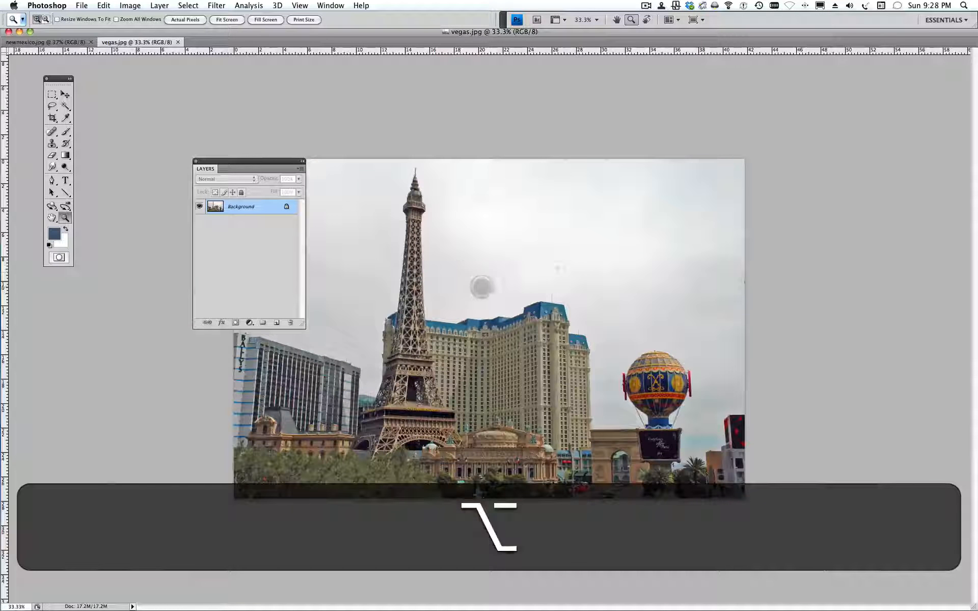
left_click(479, 279)
left_click_drag(285, 161, 945, 185)
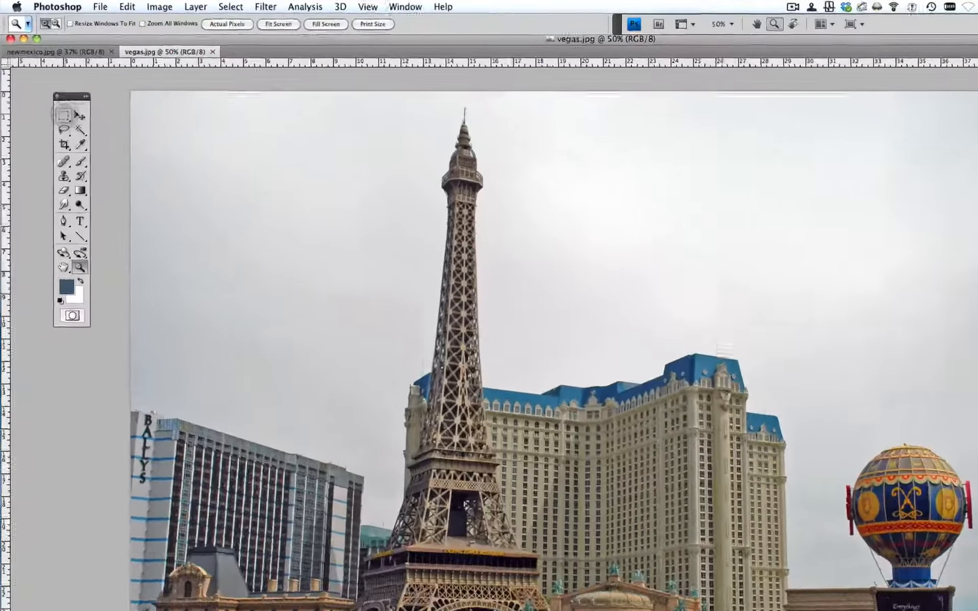
- Look through the marquee, lasso, crop, eyedropper, brush, magic wand and Move tools, including the variants grouped with them
left_click(63, 115)
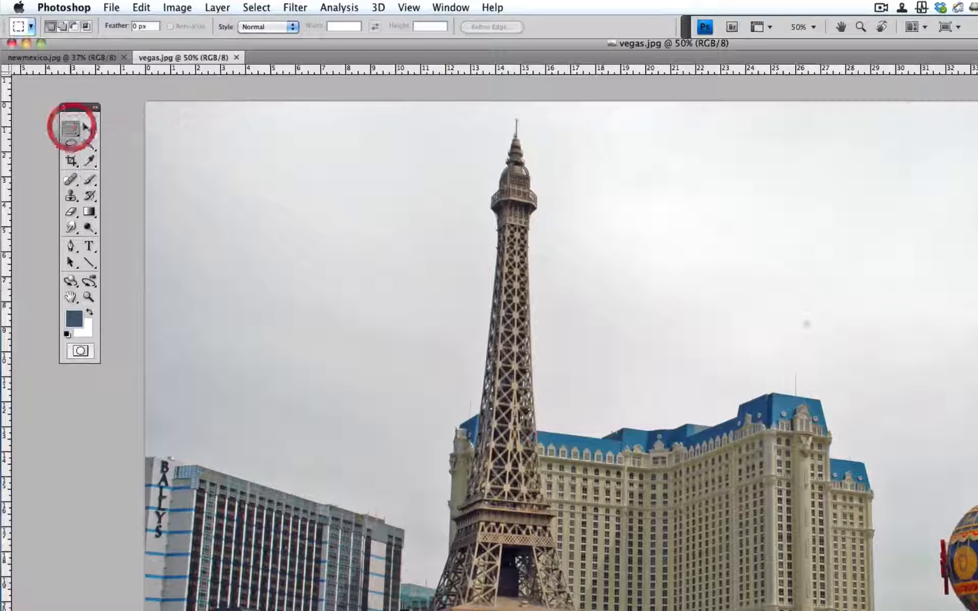
left_click(62, 129)
left_click(72, 161)
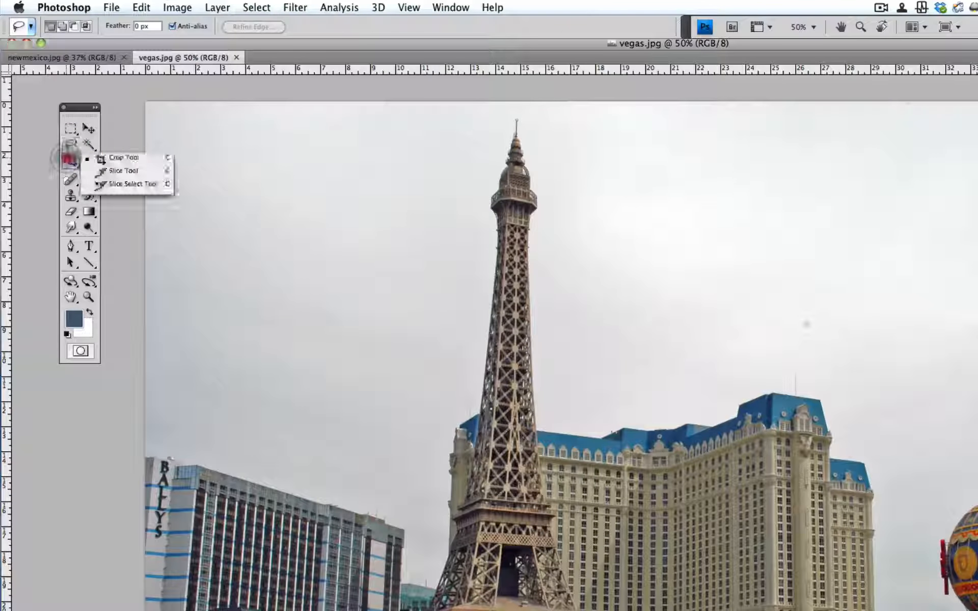
left_click(71, 179)
left_click(89, 161)
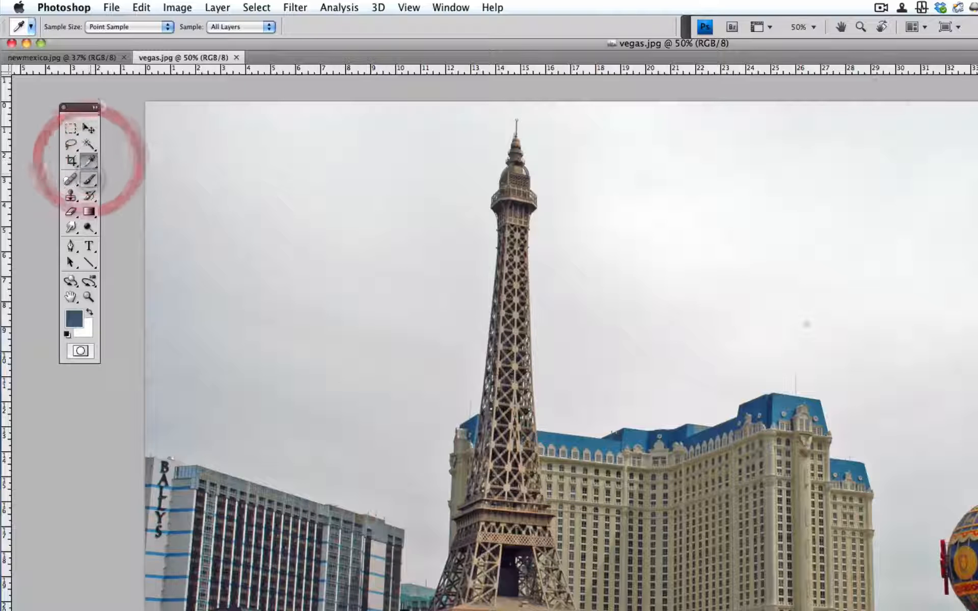
left_click(90, 179)
left_click(131, 175)
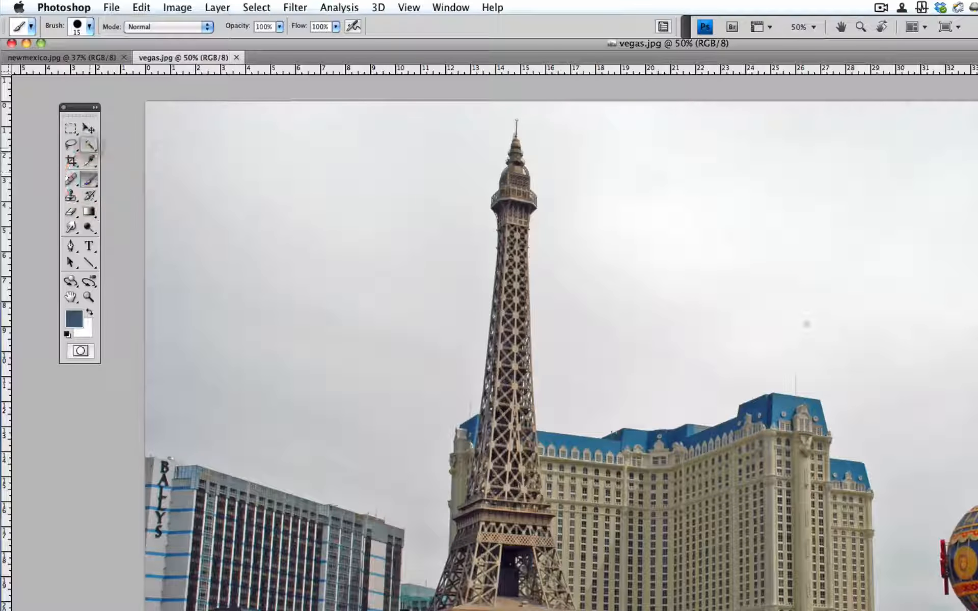
left_click(89, 145)
left_click(91, 144)
left_click(89, 129)
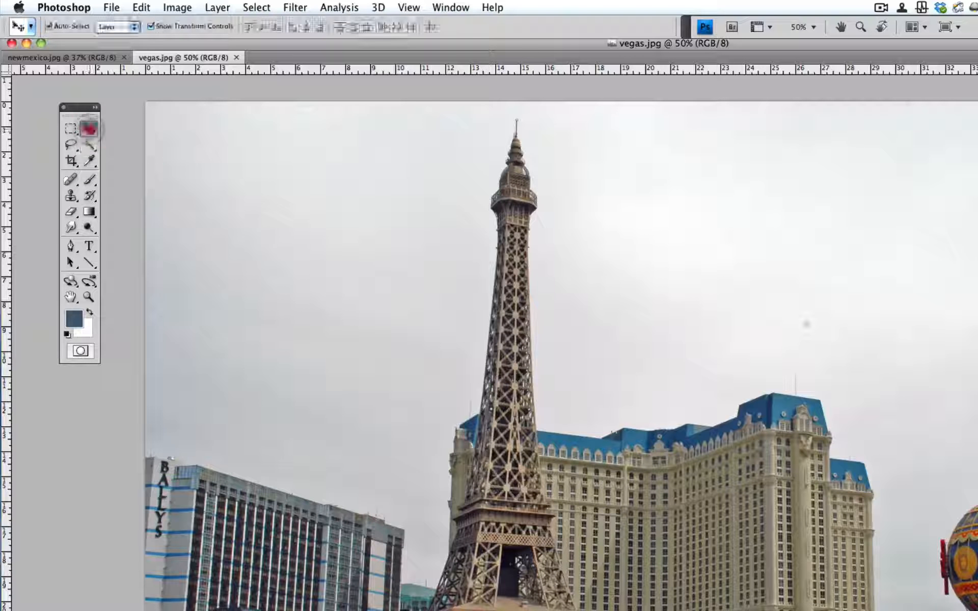
left_click(89, 129)
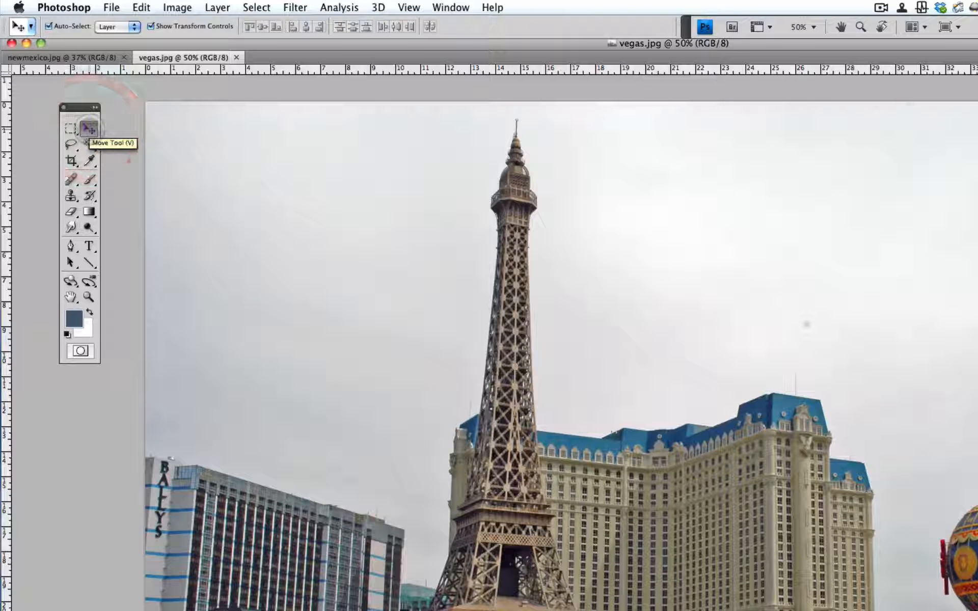
- Choose the Brush tool and set its diameter to 40 px
left_click(89, 179)
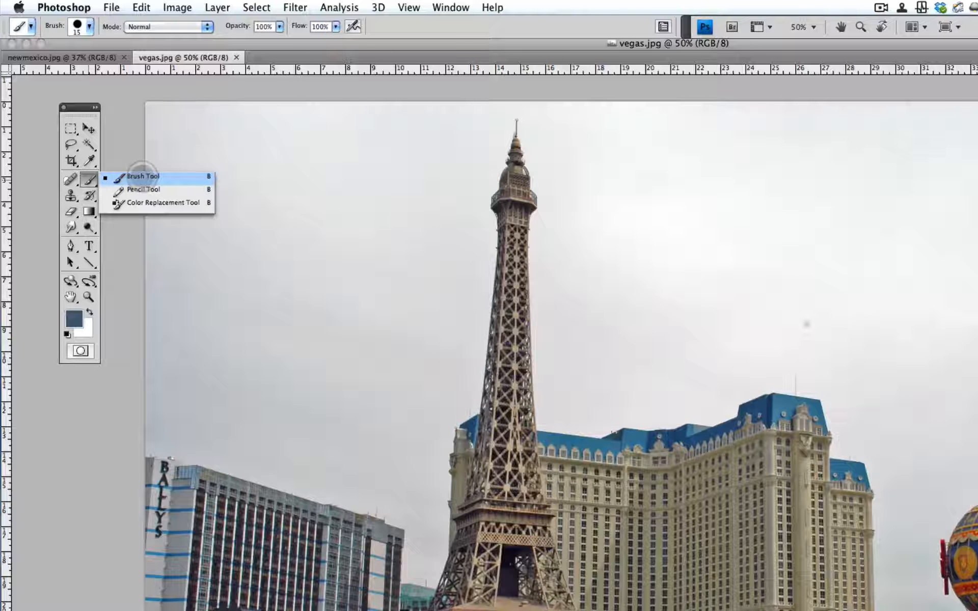
left_click(142, 176)
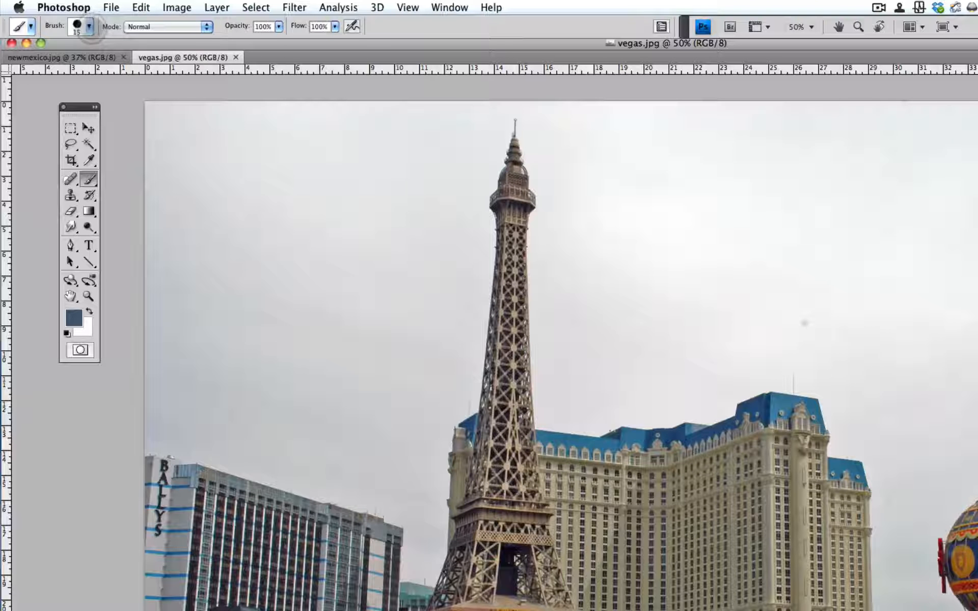
left_click(89, 26)
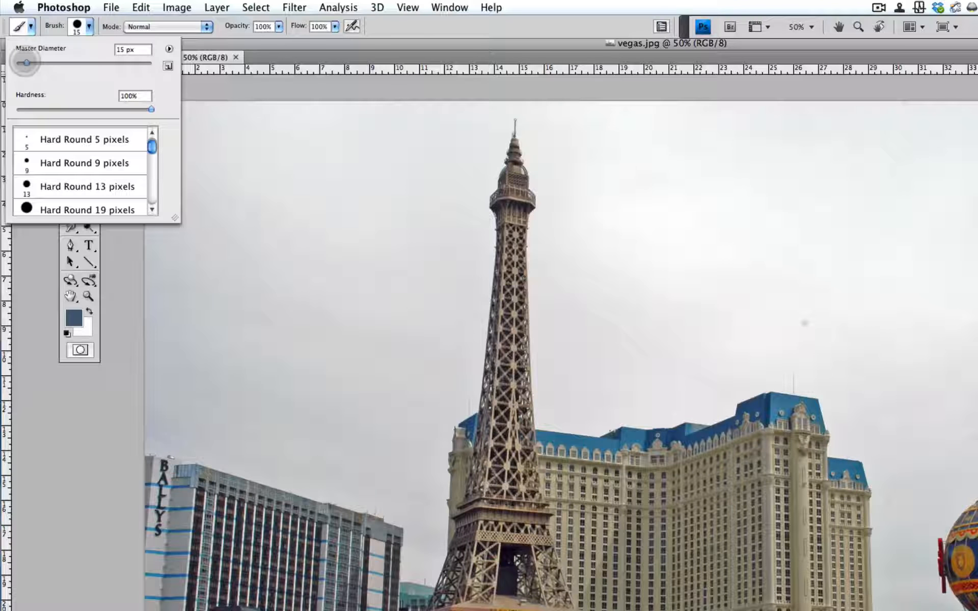
left_click_drag(25, 62, 43, 61)
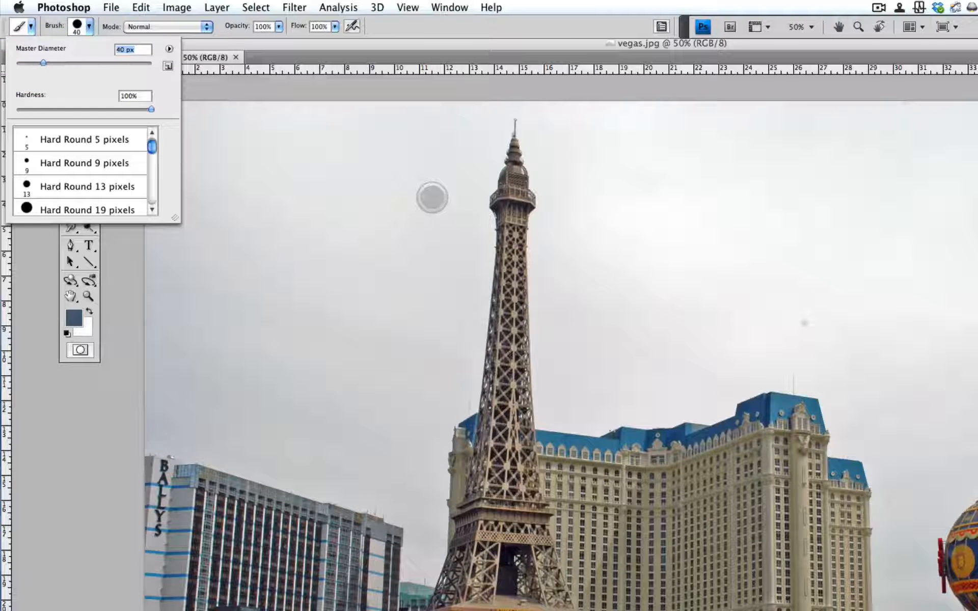
key("Return")
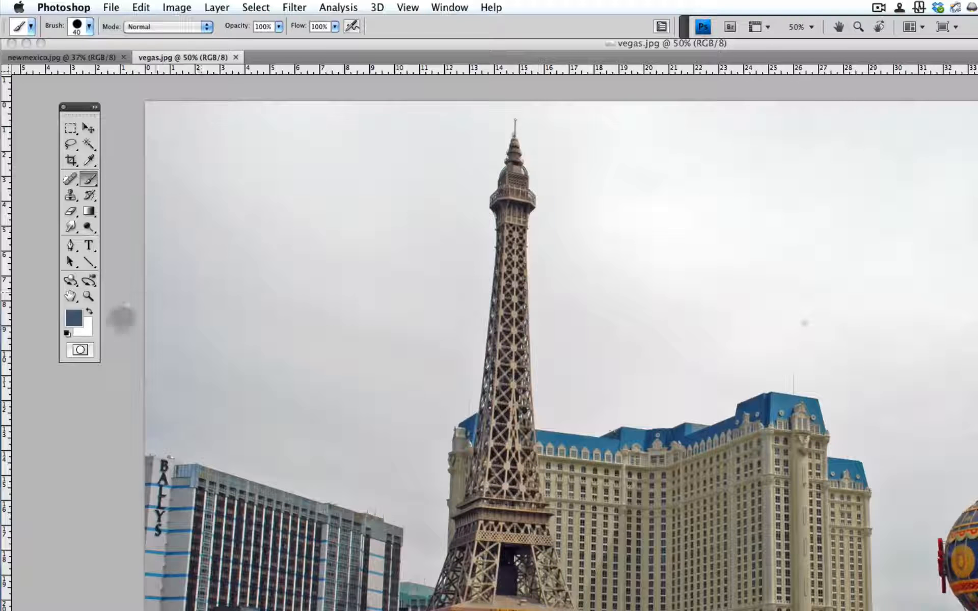
- Set the foreground color to the pinkish red #f01850
left_click(74, 318)
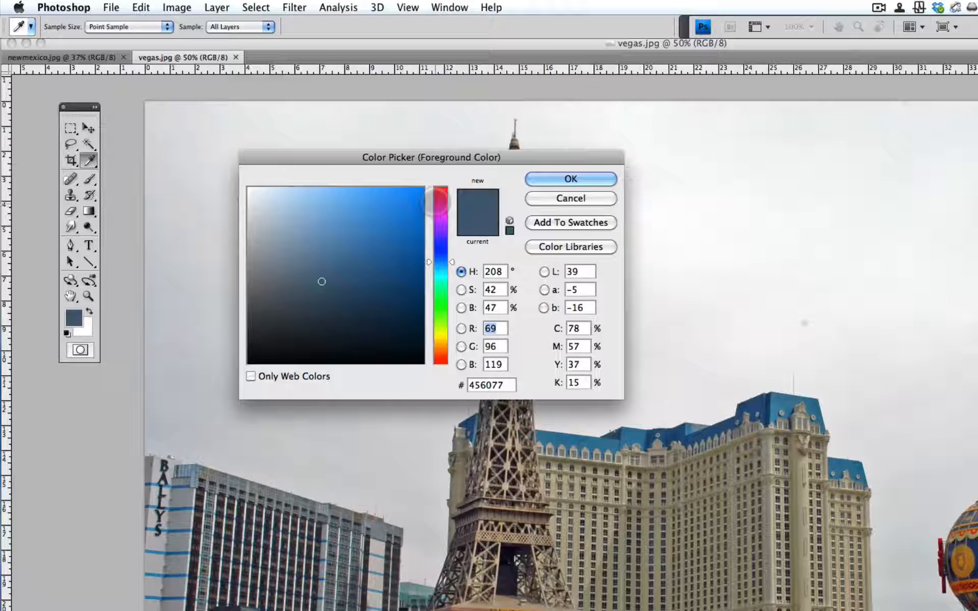
left_click(441, 194)
left_click(404, 197)
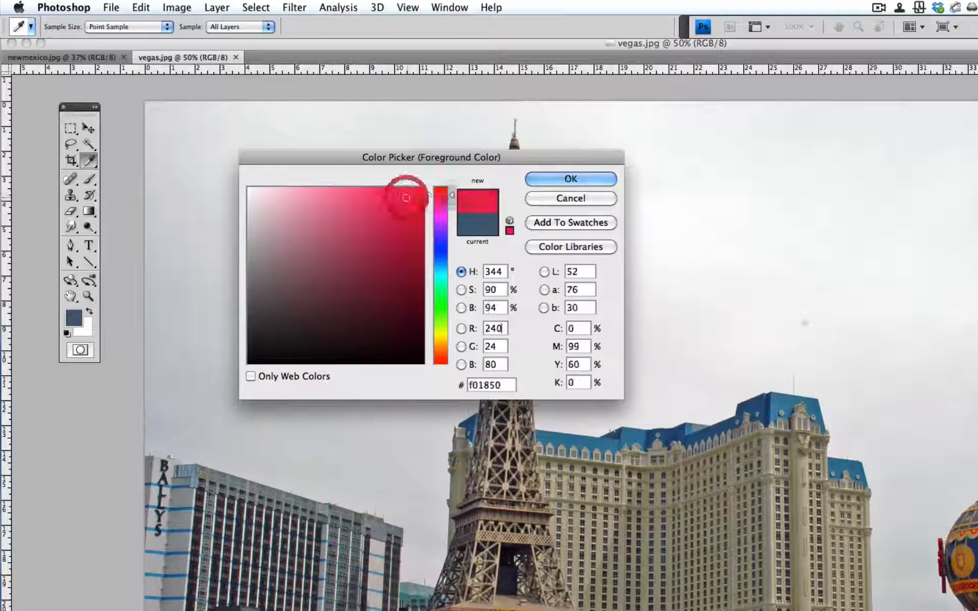
left_click(561, 178)
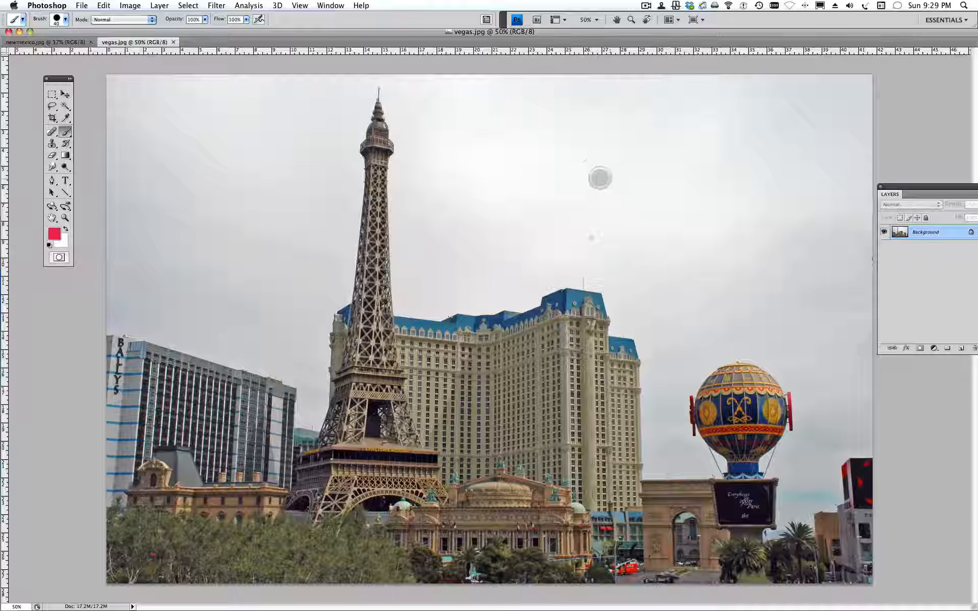
- Paint a first name in large red handwritten letters across the sky beside the tower with the 40 px brush
left_click_drag(690, 174, 714, 171)
mouse_move(507, 128)
left_mouse_down()
mouse_move(477, 141)
mouse_move(580, 178)
mouse_move(466, 190)
left_mouse_up()
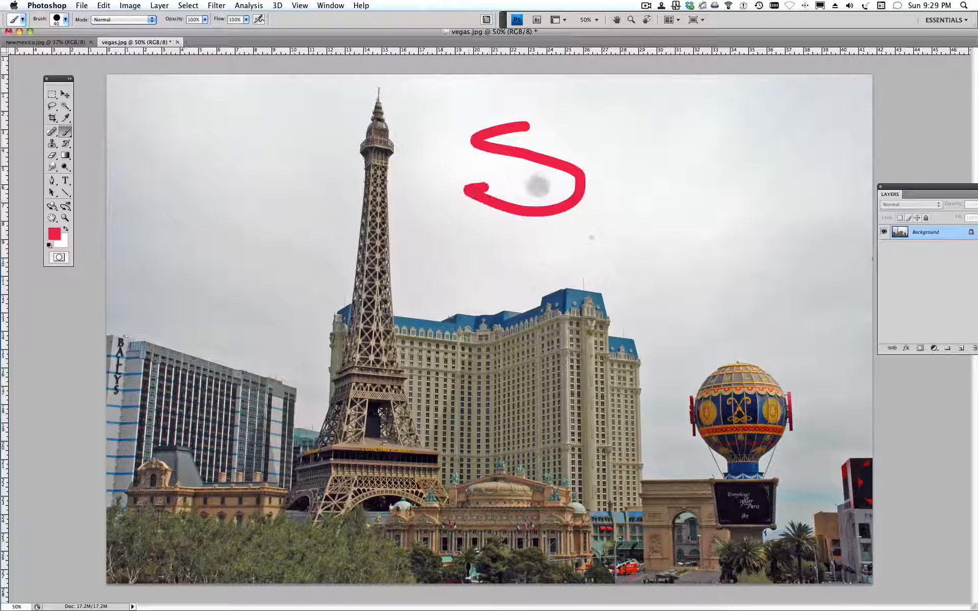
mouse_move(632, 171)
left_mouse_down()
mouse_move(646, 204)
mouse_move(657, 205)
mouse_move(685, 194)
mouse_move(696, 176)
left_mouse_up()
left_click_drag(735, 131, 735, 210)
left_click(724, 167)
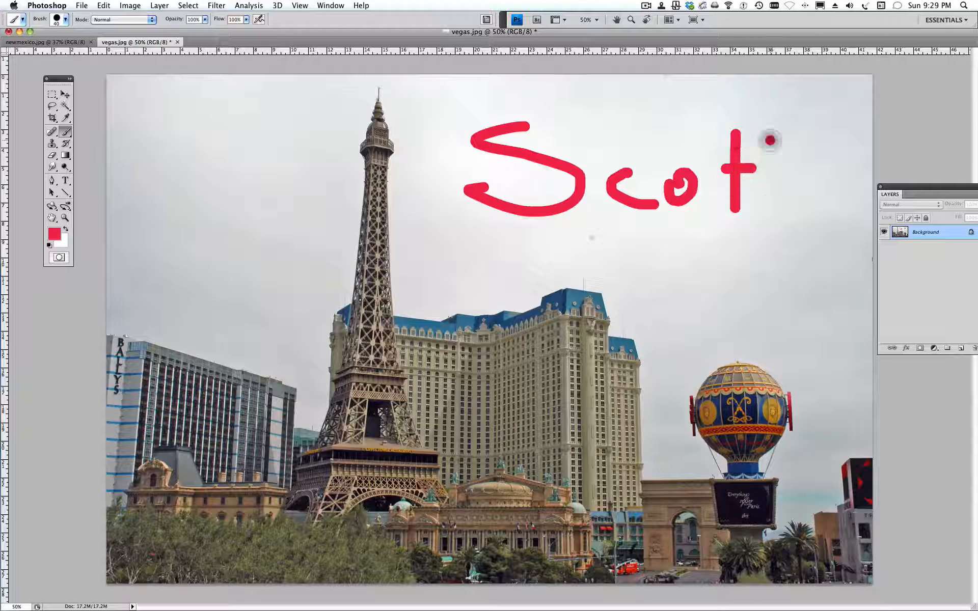
left_click_drag(771, 136, 775, 213)
left_click(766, 168)
left_click_drag(766, 168, 794, 166)
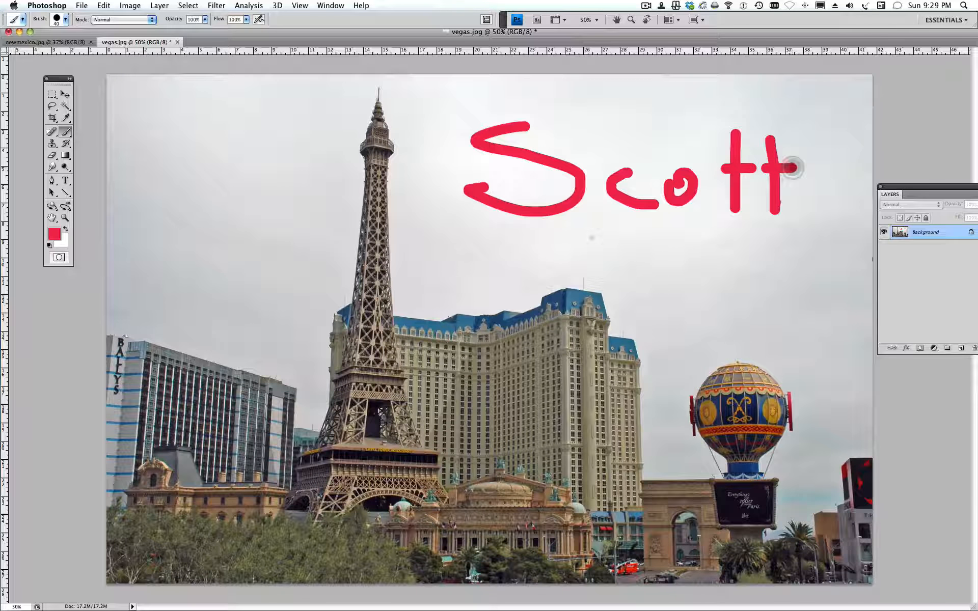
- Undo the last brush stroke and step back through the earlier ones until only the first letter is left
left_click(103, 5)
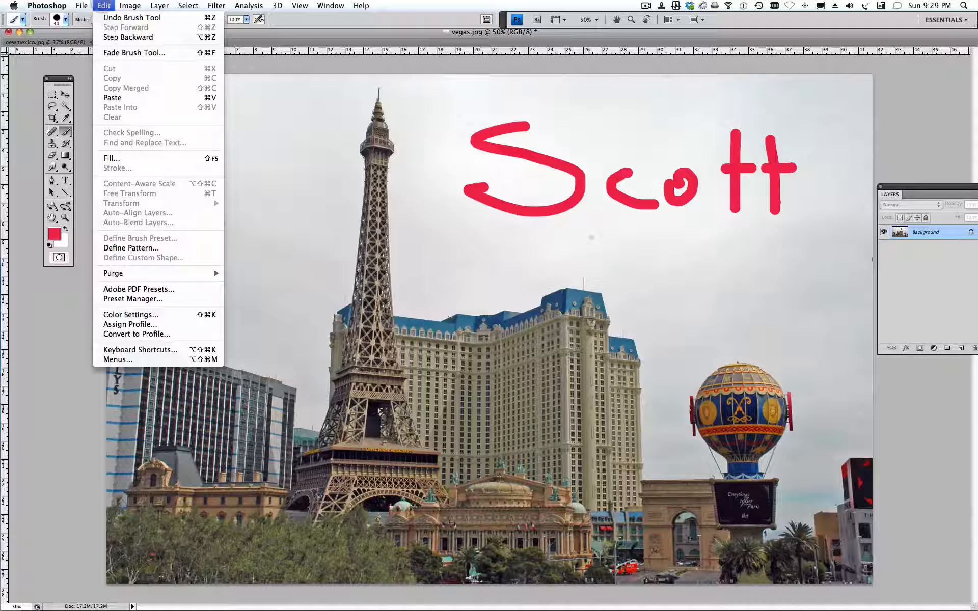
left_click(109, 17)
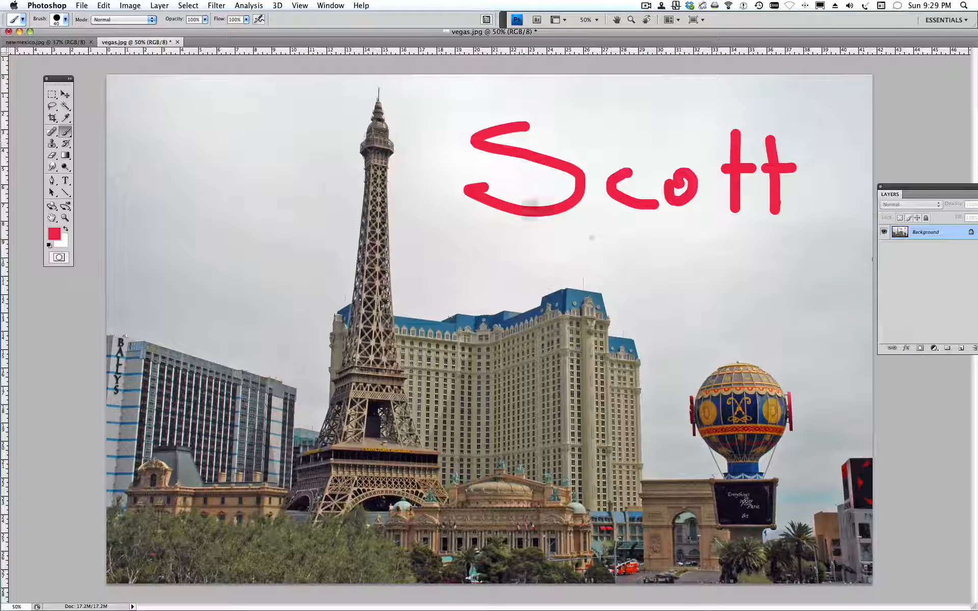
key("super+z")
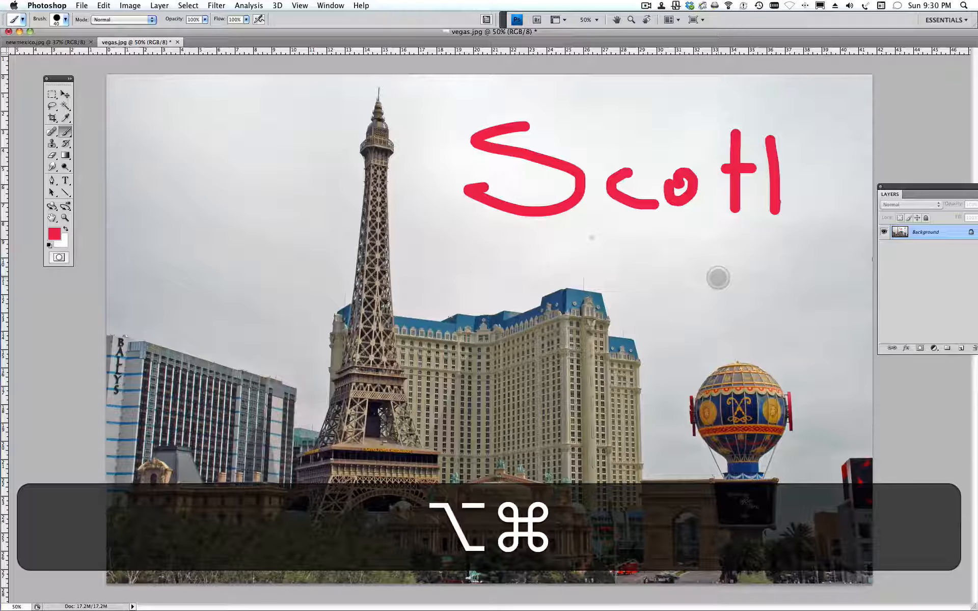
key("alt+super+z")
key("alt+super+z")
key("alt+super+z")
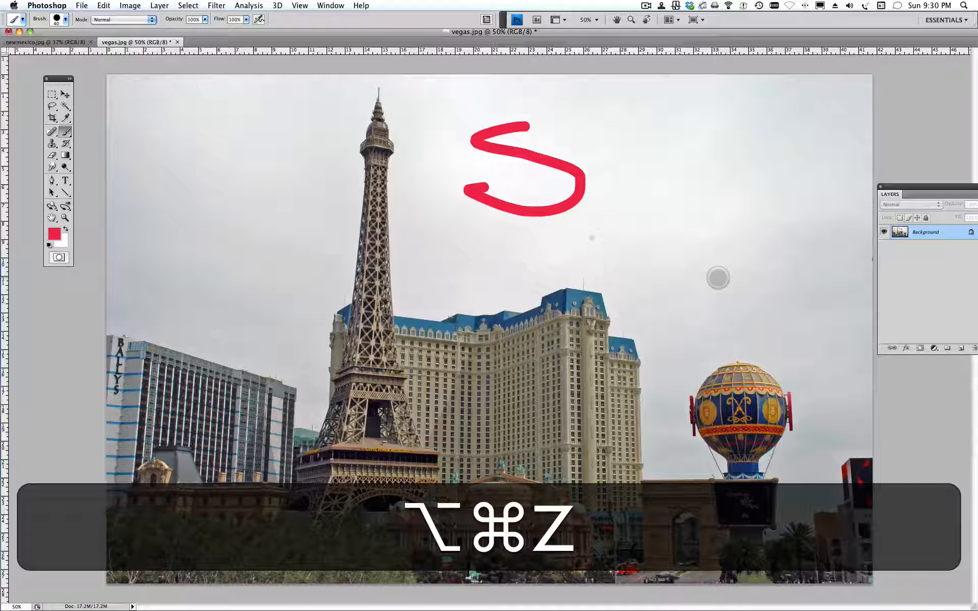
- Step forward through the undone brush strokes to restore the lettering up to the stem of the last letter
key("shift+super+z")
key("shift+super+z")
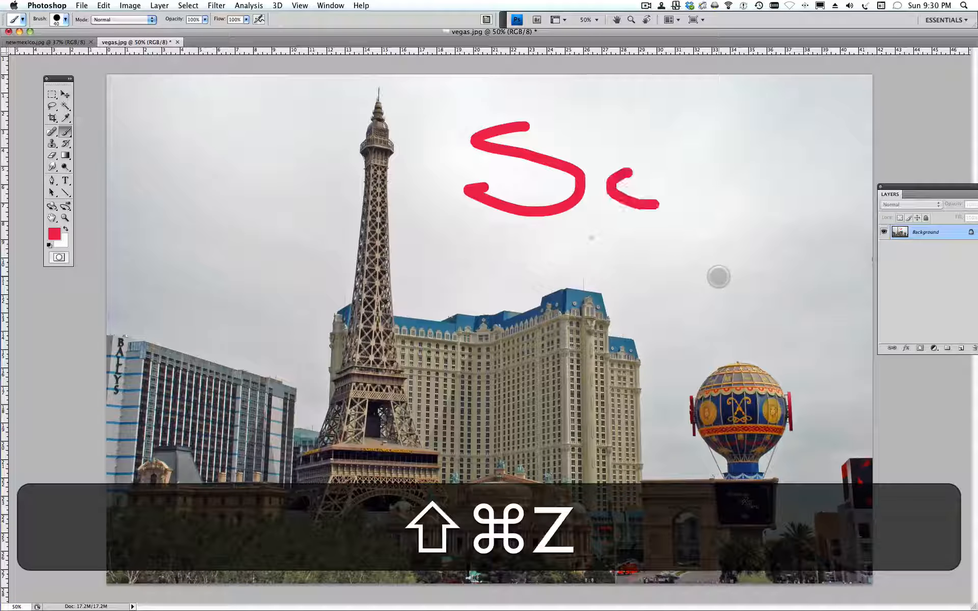
key("shift+super+z")
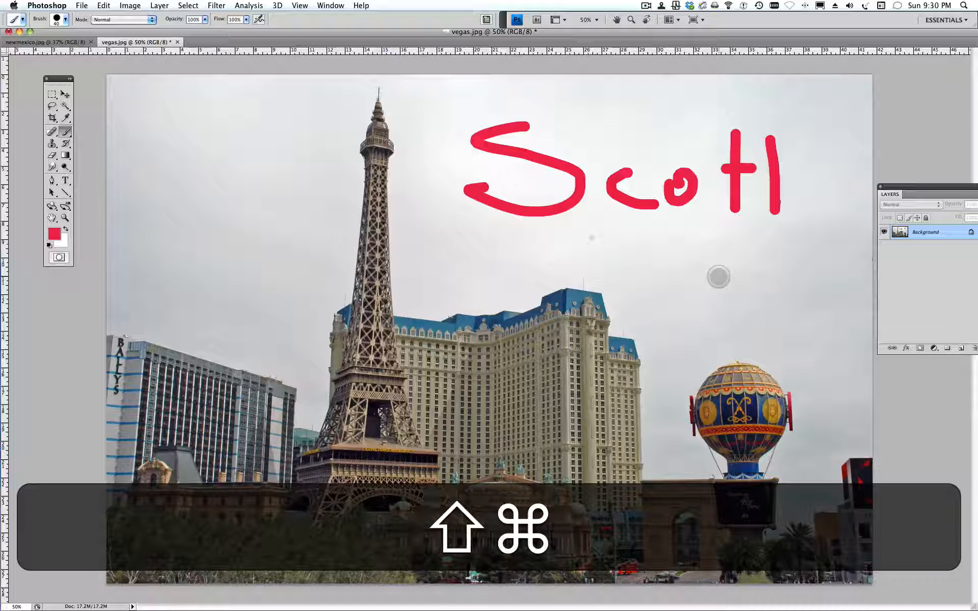
key("shift+super+z")
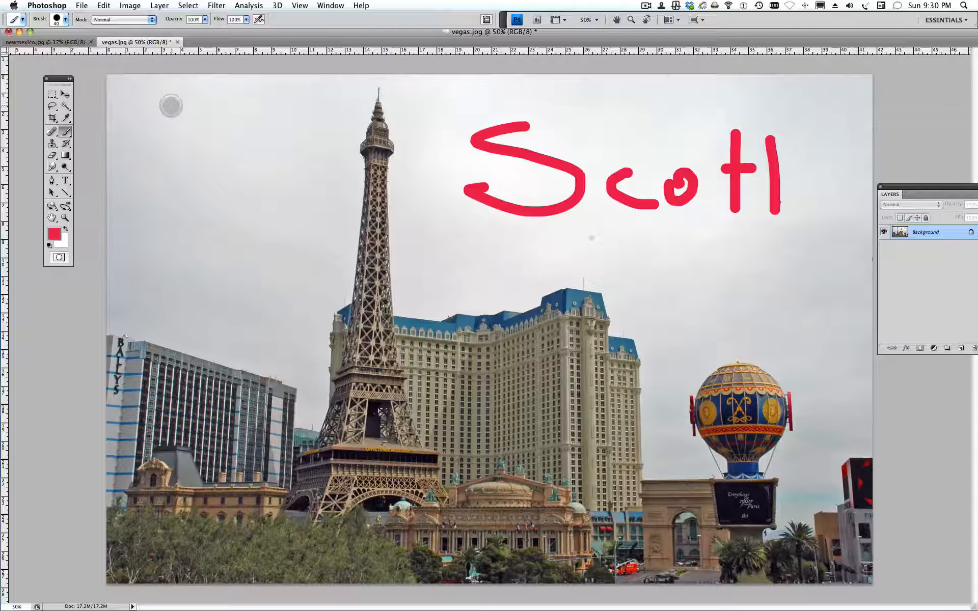
- Show the History panel, go back to the second Brush Tool state of the lettering, and delete that state
left_click(328, 6)
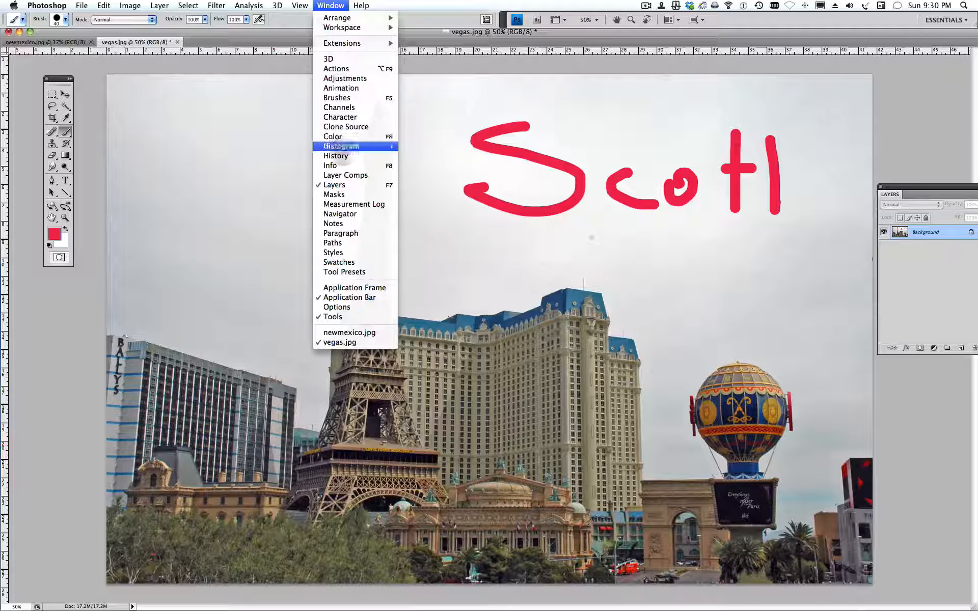
left_click(336, 155)
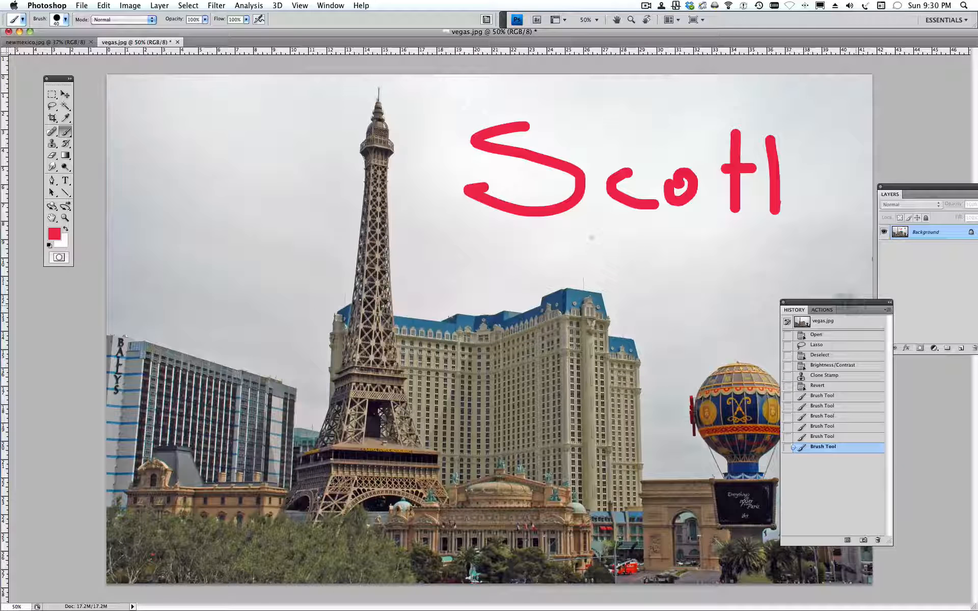
left_click(842, 427)
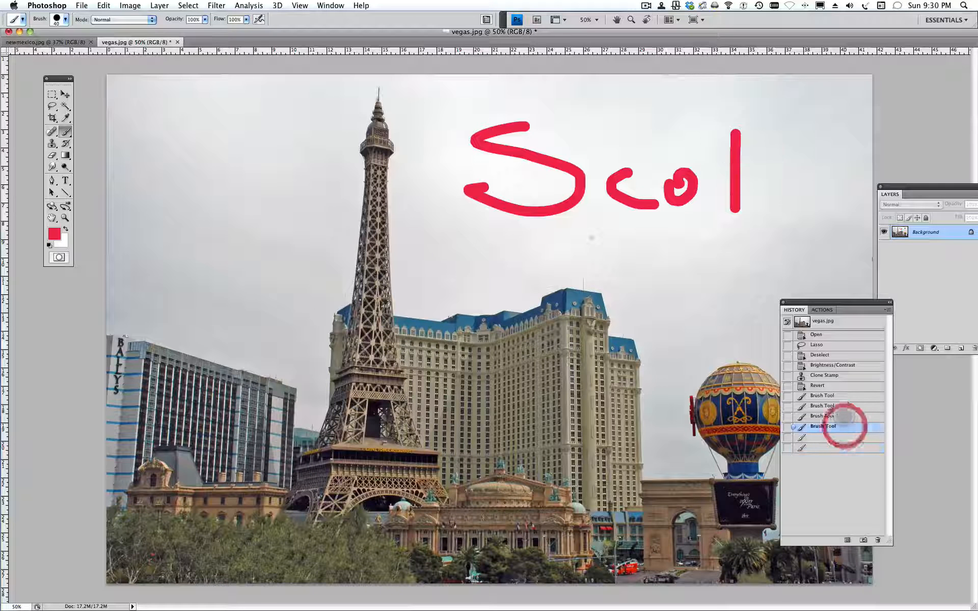
left_click(845, 416)
left_click(843, 406)
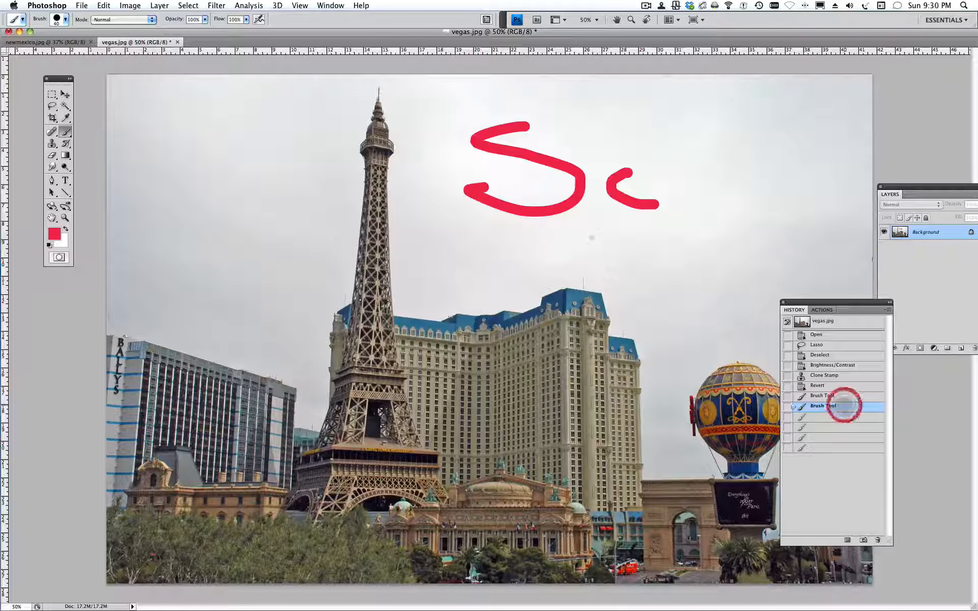
left_click(877, 539)
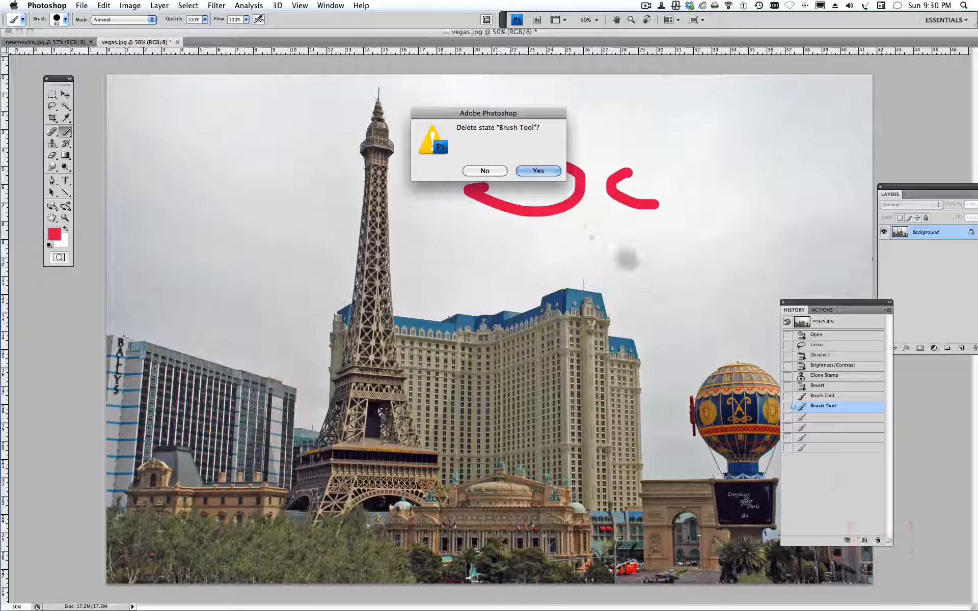
left_click(537, 171)
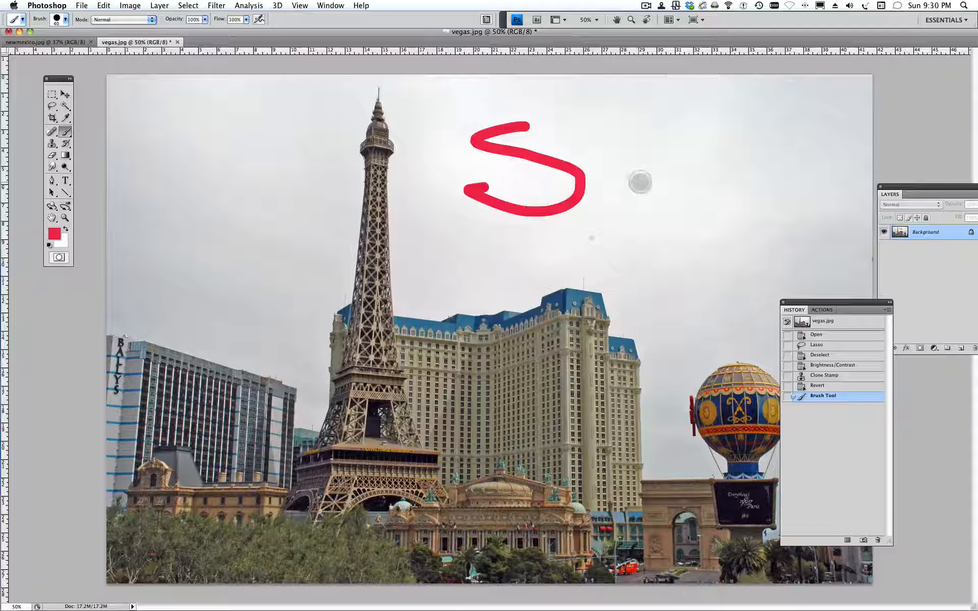
- Paint a red squiggle beside the first letter, revert the image to its saved version, and close the History panel
mouse_move(700, 165)
left_mouse_down()
mouse_move(680, 223)
mouse_move(815, 233)
mouse_move(831, 193)
mouse_move(809, 191)
left_mouse_up()
left_click(82, 6)
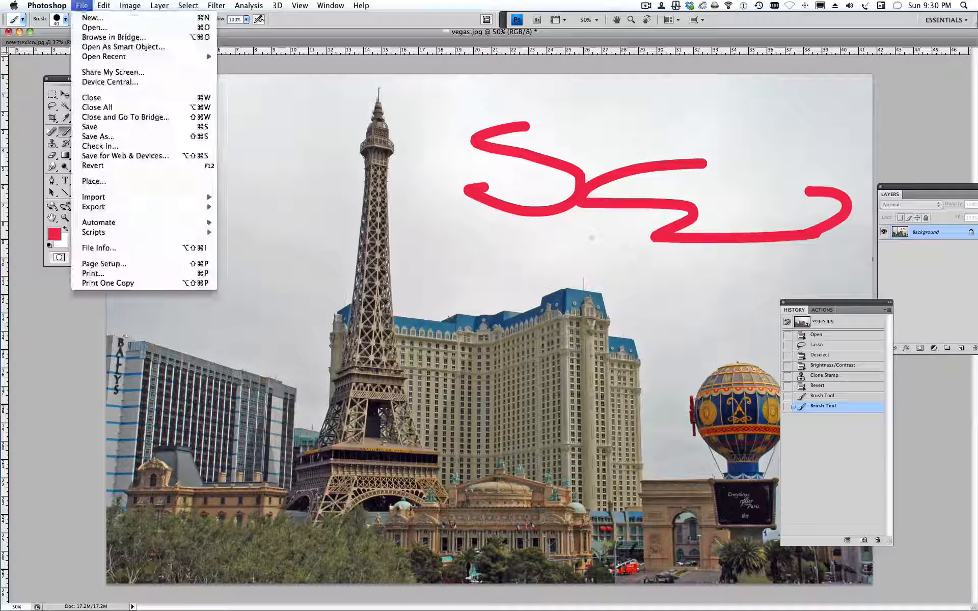
left_click(108, 167)
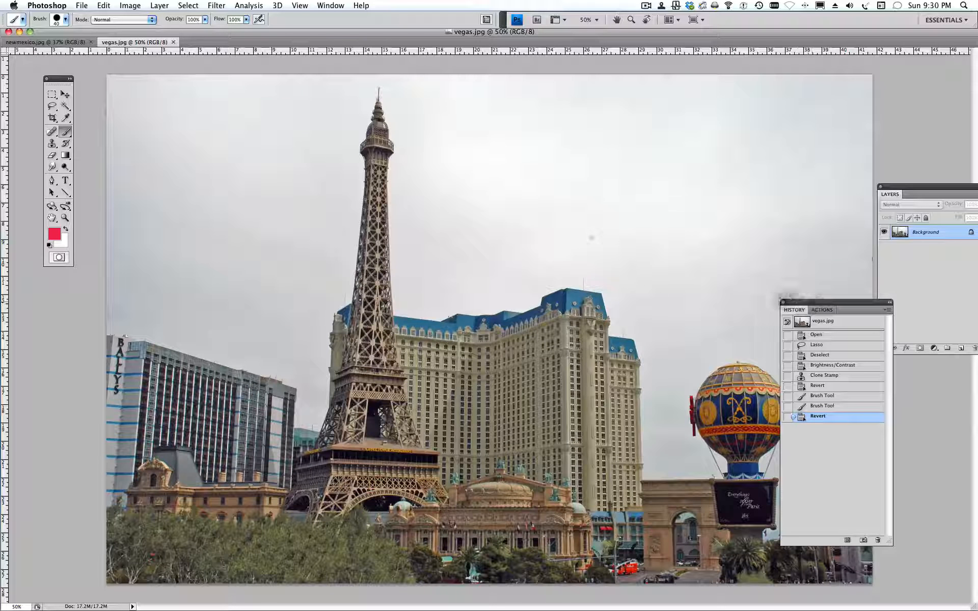
left_click(783, 302)
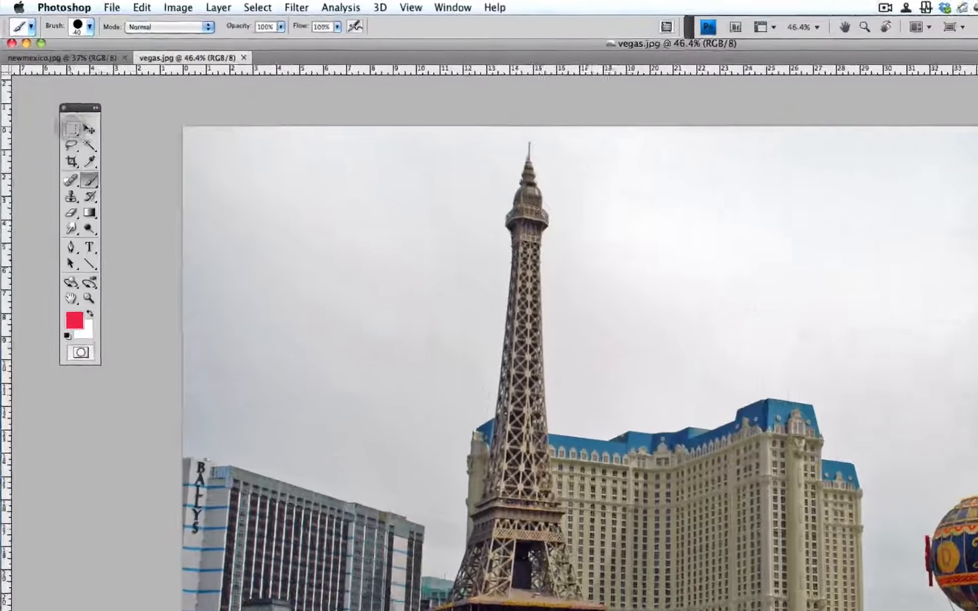
- View the marquee and lasso tool variants, choose the Magic Wand tool, and set its tolerance to 30
left_click(72, 129)
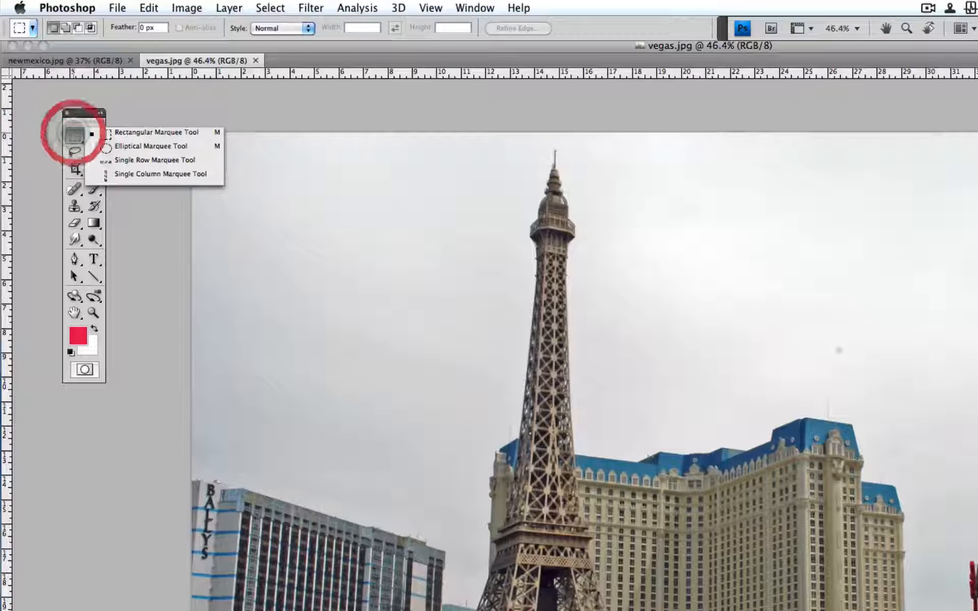
left_click(74, 151)
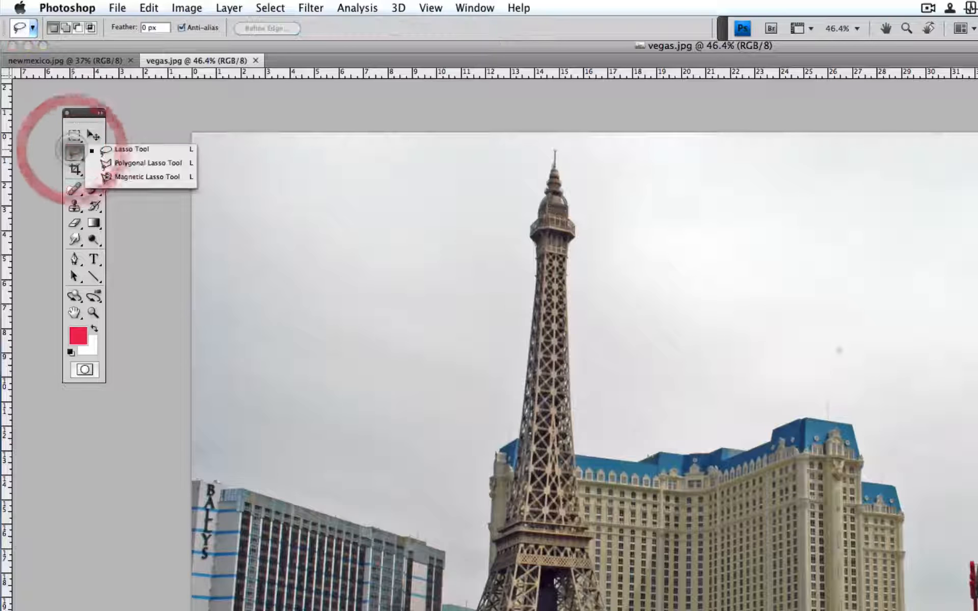
left_click(94, 152)
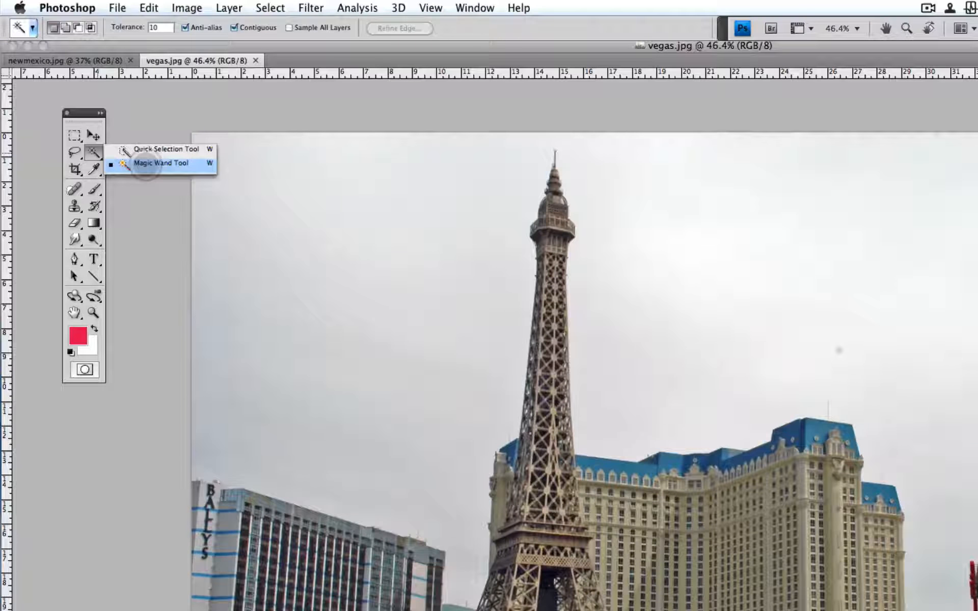
left_click(144, 163)
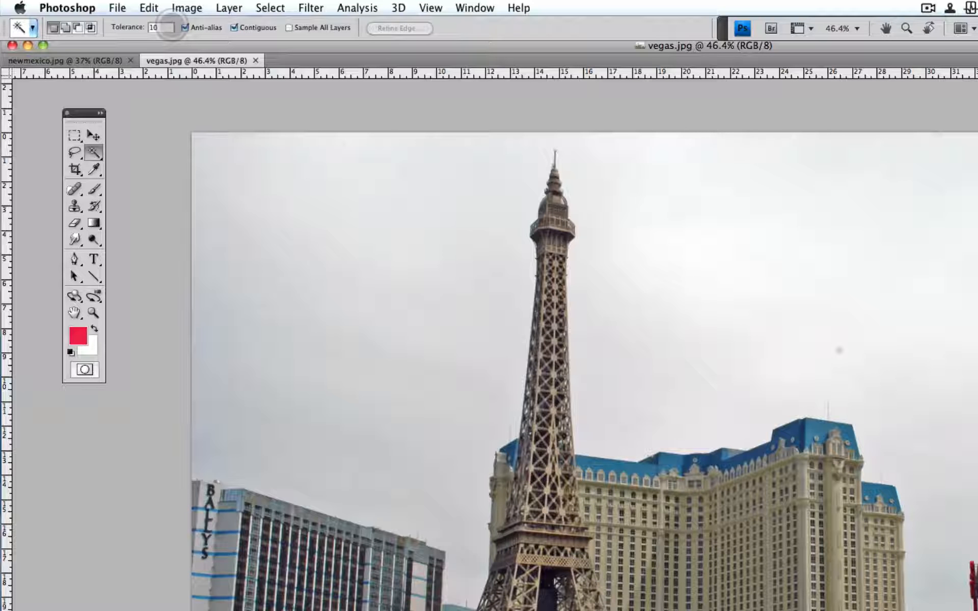
left_click(131, 24)
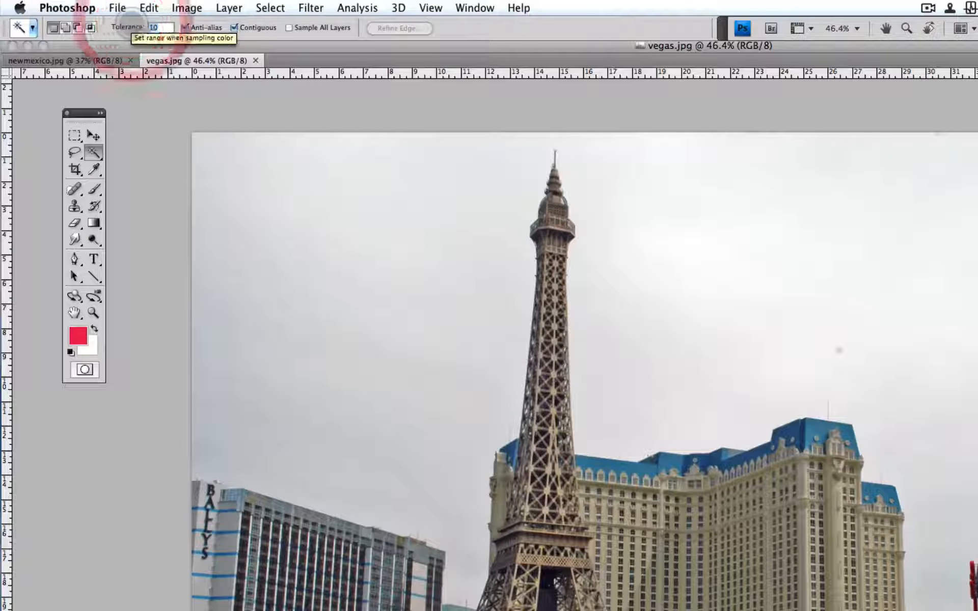
type("30")
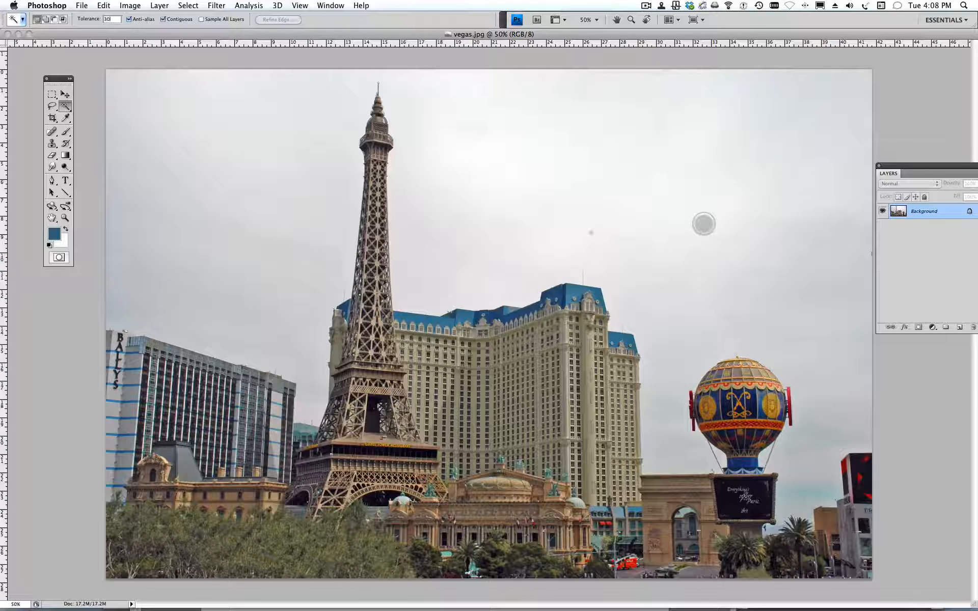
- Select the whole sky with the Magic Wand, adding the patches around the balloon and the small dark speck, and deselect it
left_click(704, 224)
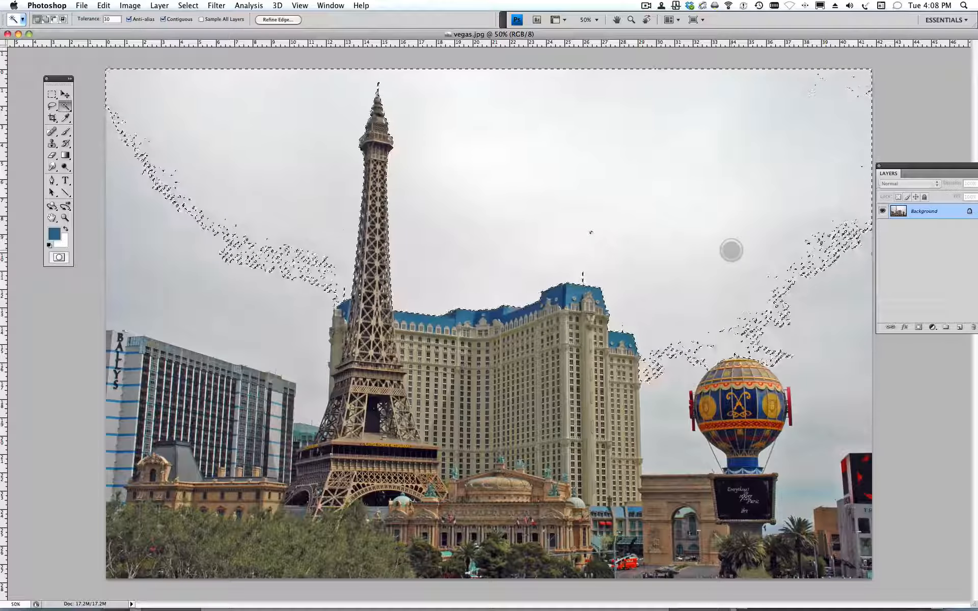
key("shift")
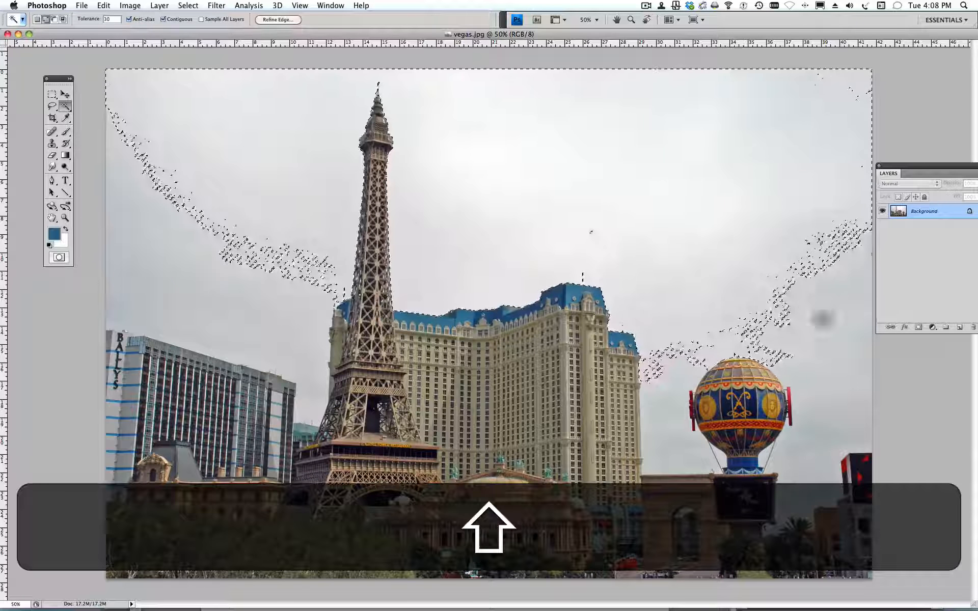
left_click(831, 331, "shift")
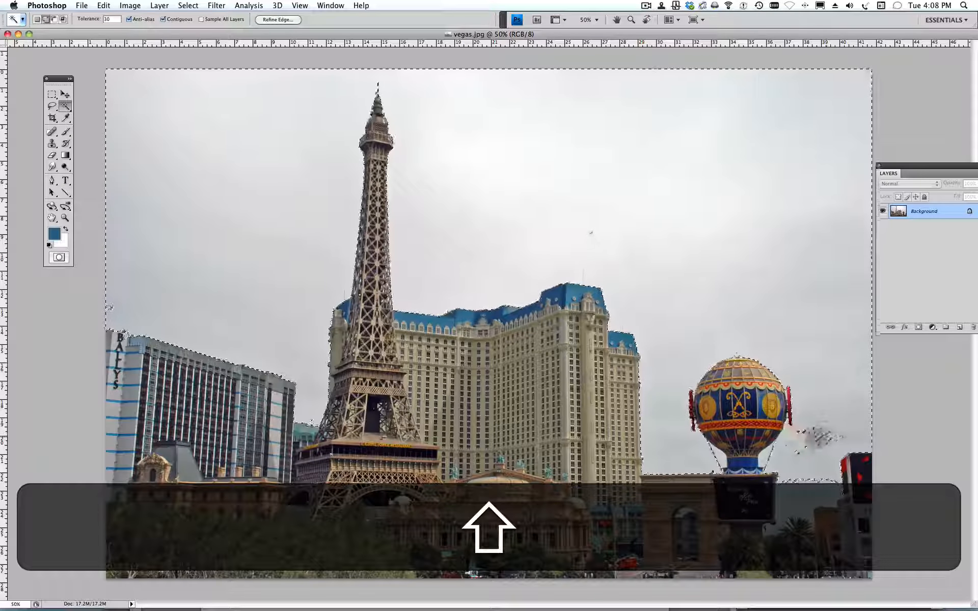
left_click(818, 435, "shift")
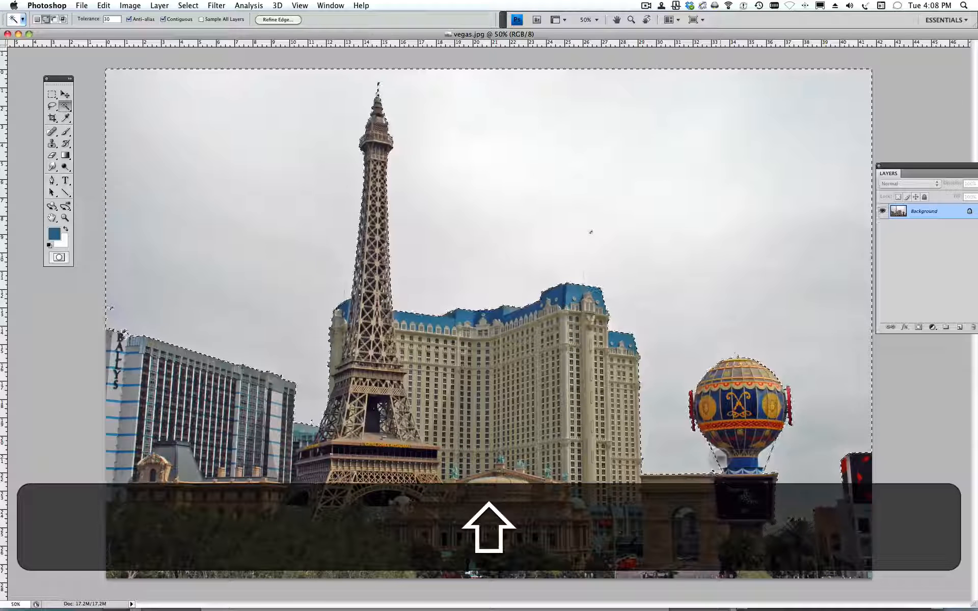
left_click(766, 454, "shift")
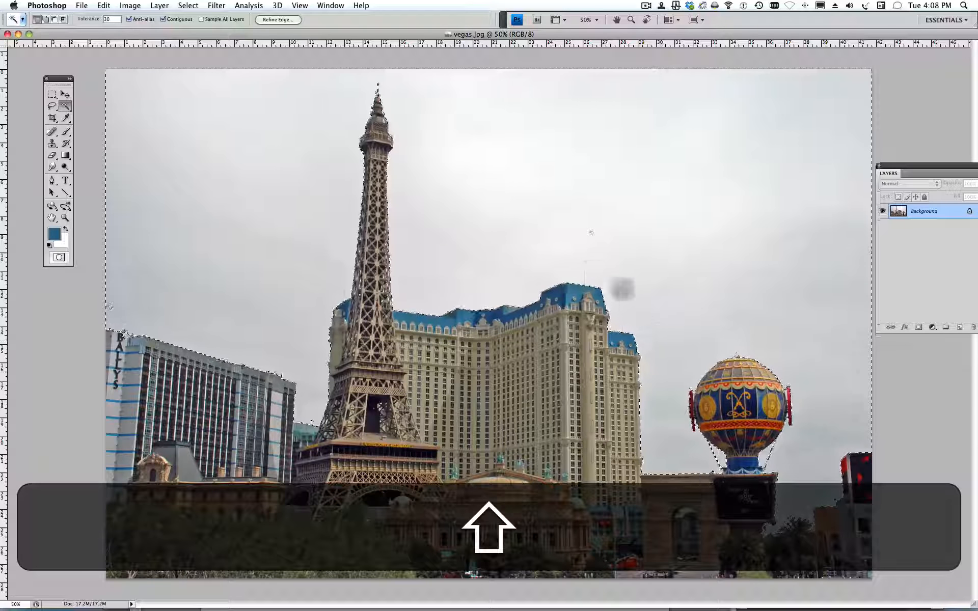
left_click(590, 232, "shift")
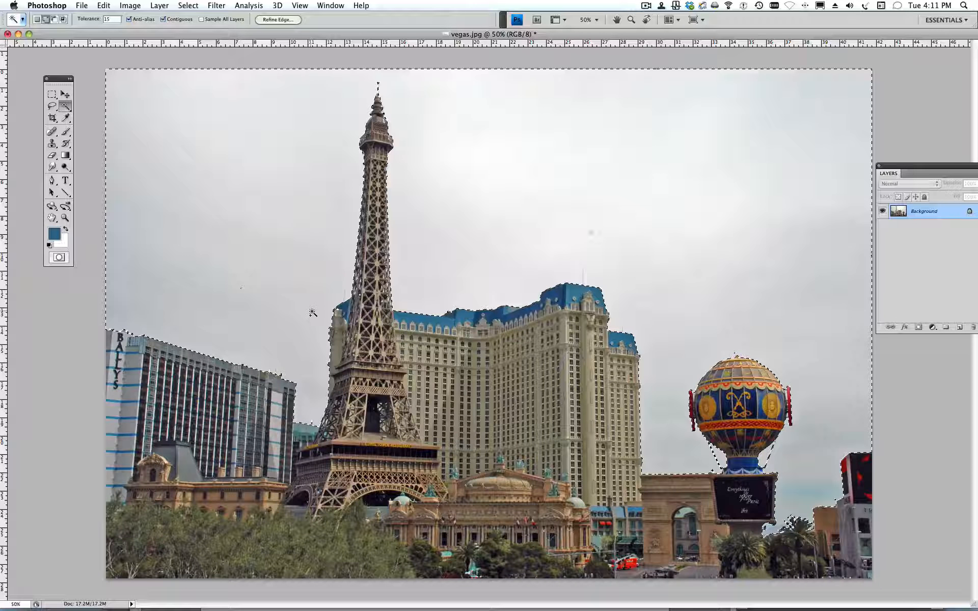
key("super+d")
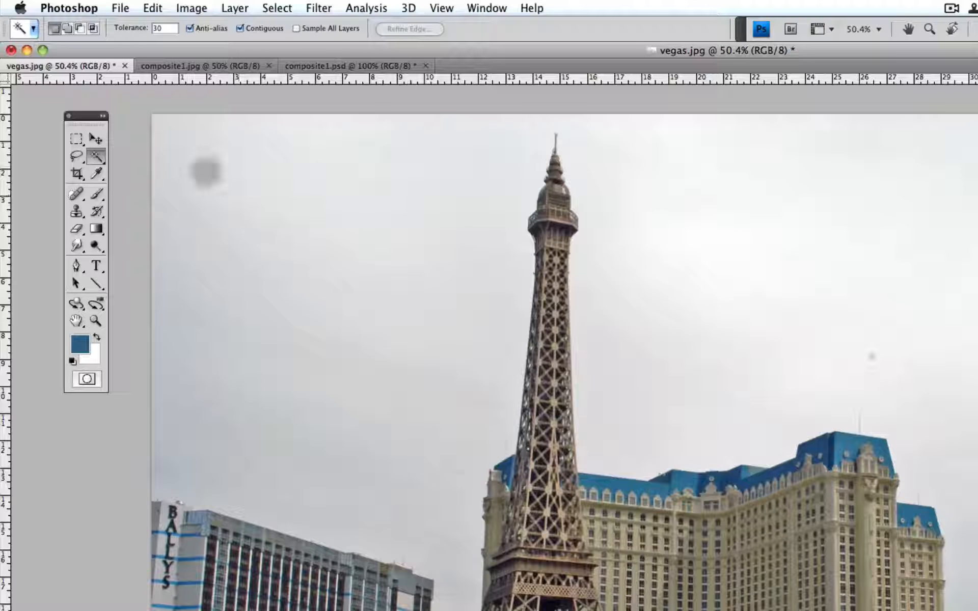
- Select the whole sky on both sides of the tower with the Quick Selection tool
left_click_drag(95, 157, 161, 151)
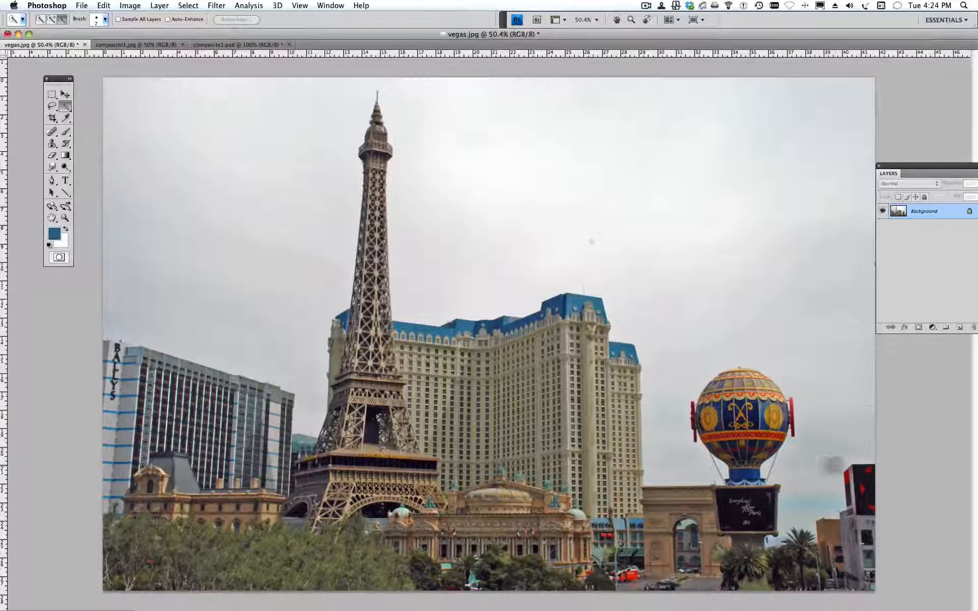
mouse_move(818, 436)
left_mouse_down()
mouse_move(822, 353)
mouse_move(790, 312)
mouse_move(747, 277)
mouse_move(677, 256)
mouse_move(631, 219)
left_mouse_up()
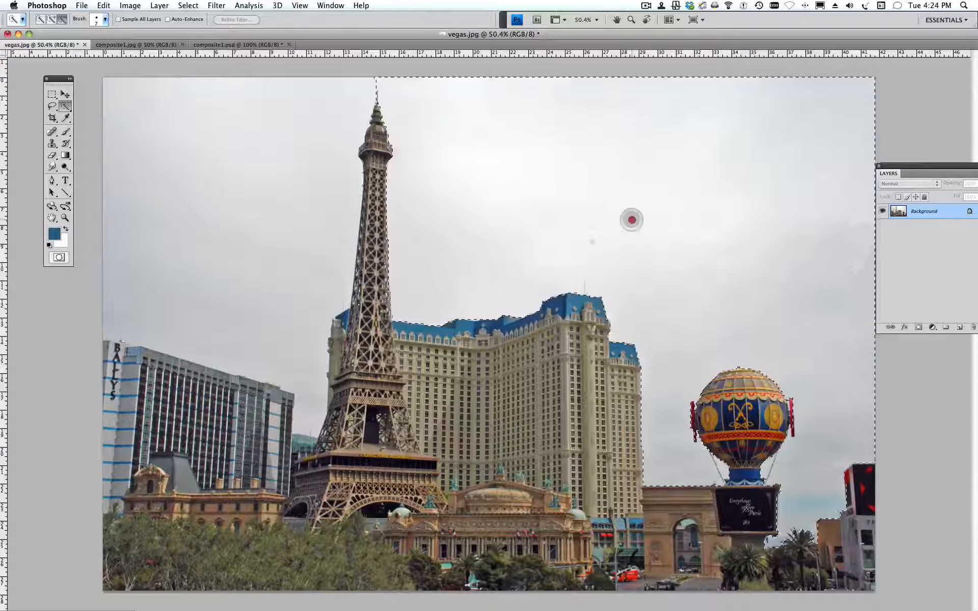
mouse_move(589, 182)
left_mouse_down()
mouse_move(464, 76)
mouse_move(394, 54)
mouse_move(376, 78)
mouse_move(340, 96)
mouse_move(303, 146)
mouse_move(326, 128)
left_mouse_up()
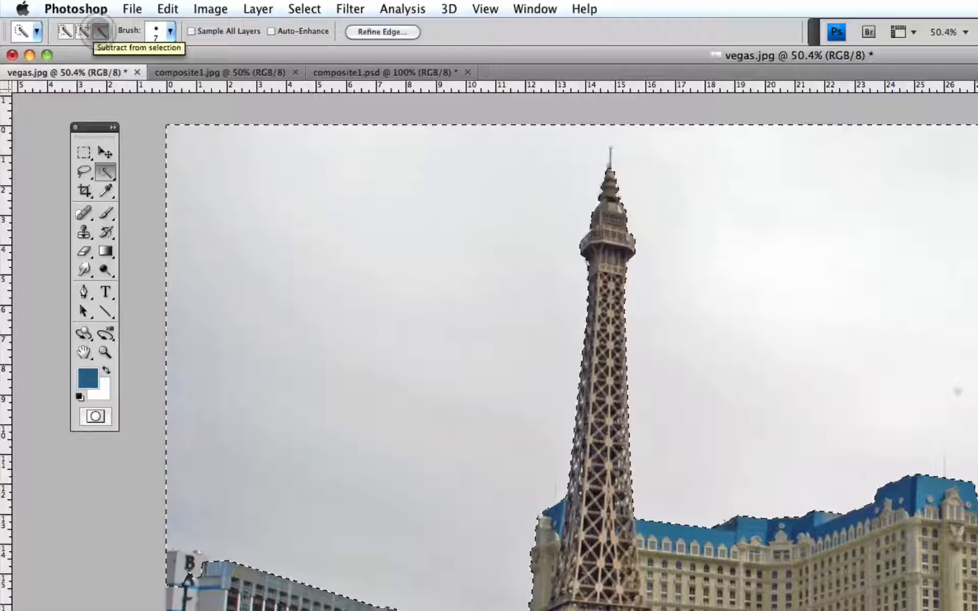
- Subtract the upper corner of the Ballys building, beside its sign, from the sky selection with the Quick Selection tool
left_click(102, 32)
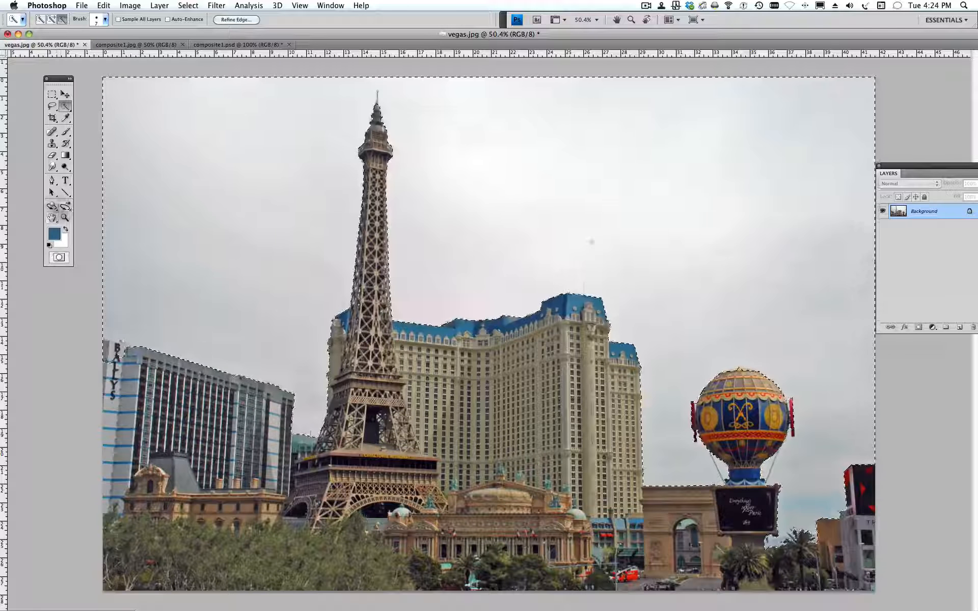
left_click(65, 217)
left_click(107, 345)
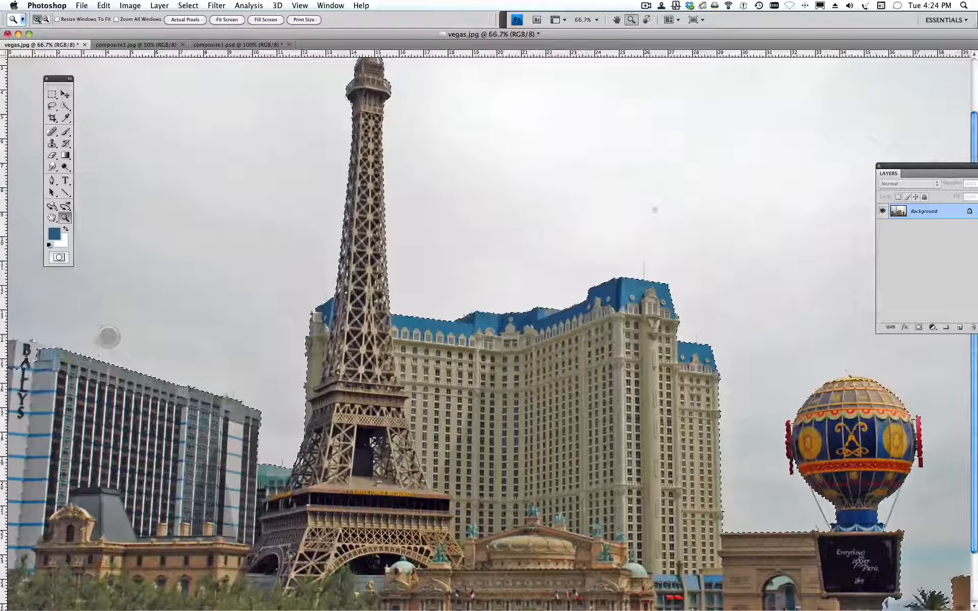
left_click(107, 308)
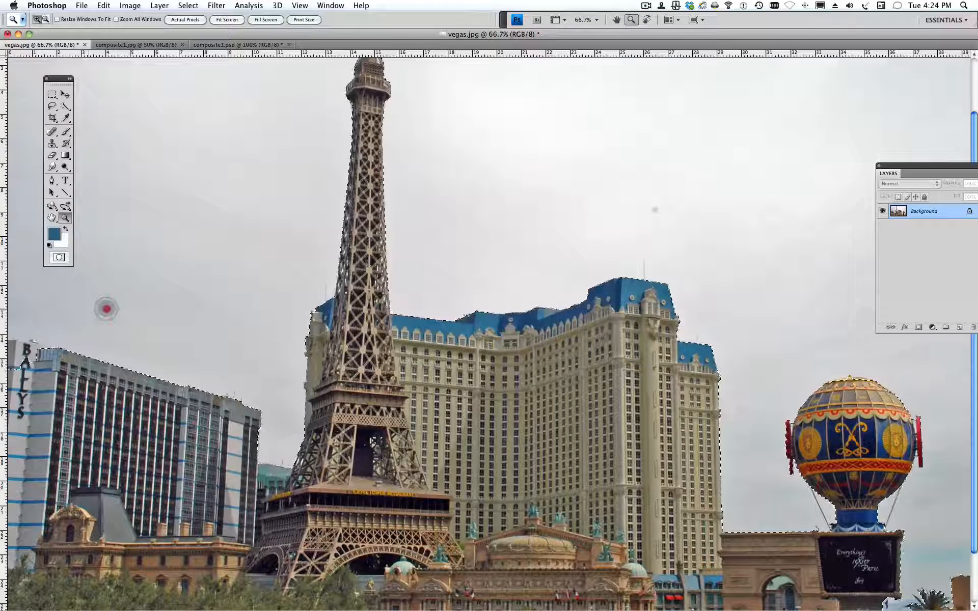
left_click_drag(65, 106, 84, 105)
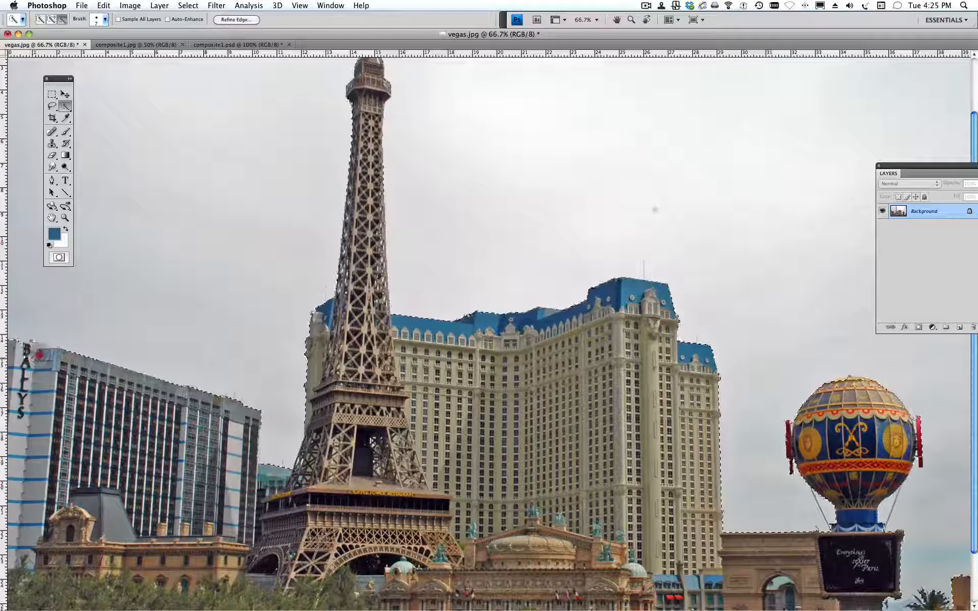
left_click(40, 347)
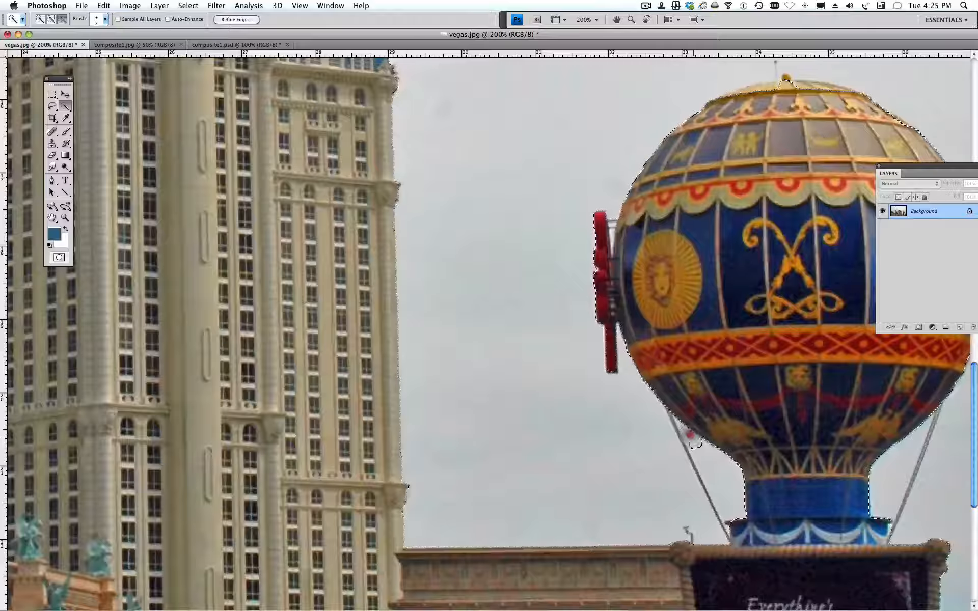
- Exclude the balloon's two support cables from the sky selection, cleaning up the selection edge along each cable
left_click_drag(693, 442, 730, 476)
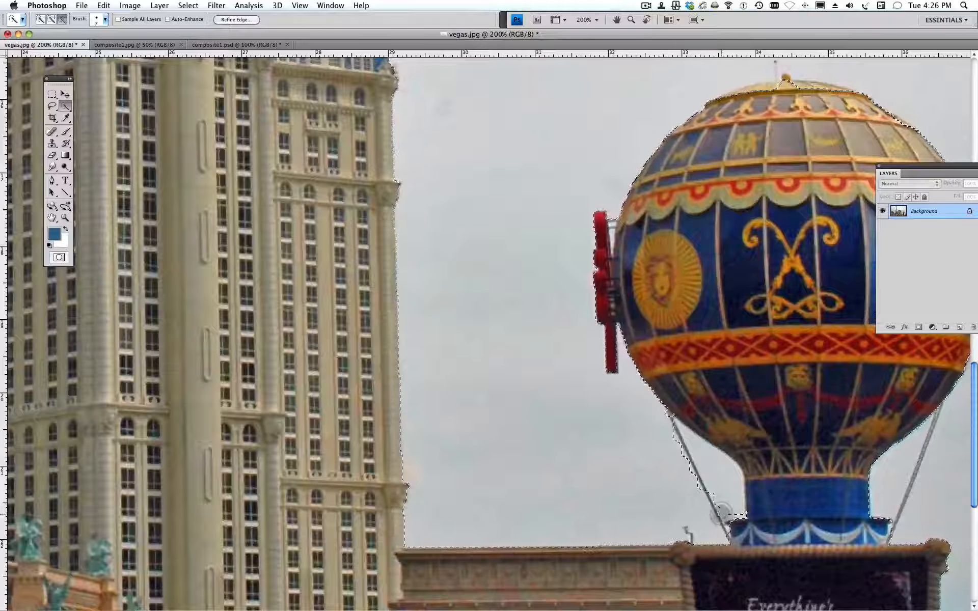
mouse_move(720, 512)
left_mouse_down()
mouse_move(707, 483)
mouse_move(742, 491)
left_mouse_up()
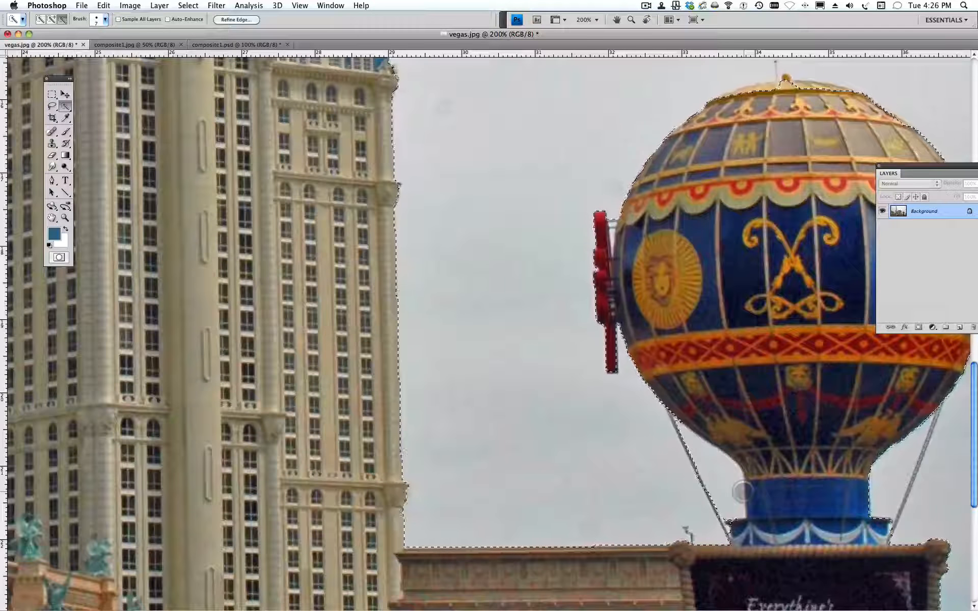
left_click(724, 520)
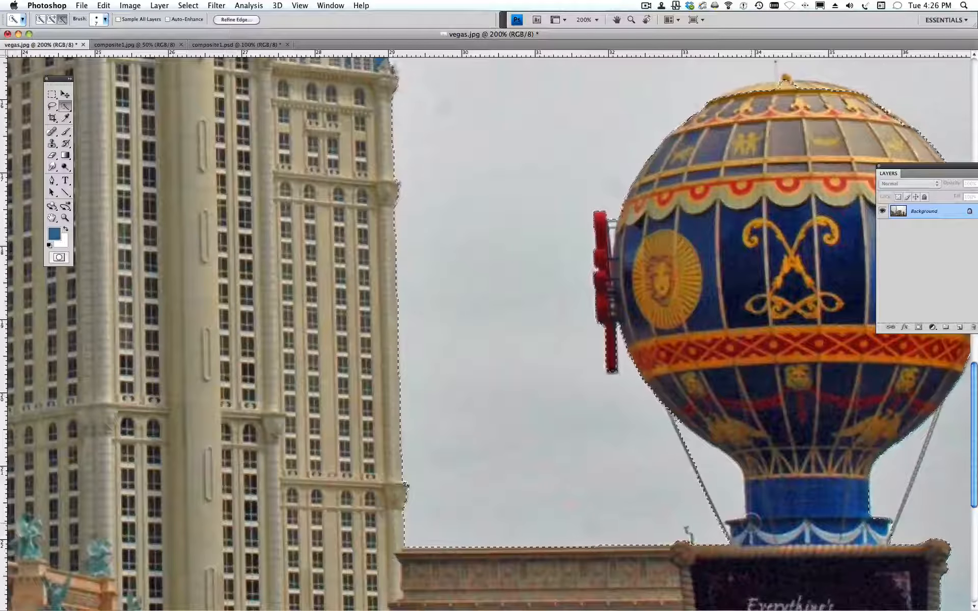
left_click(674, 421)
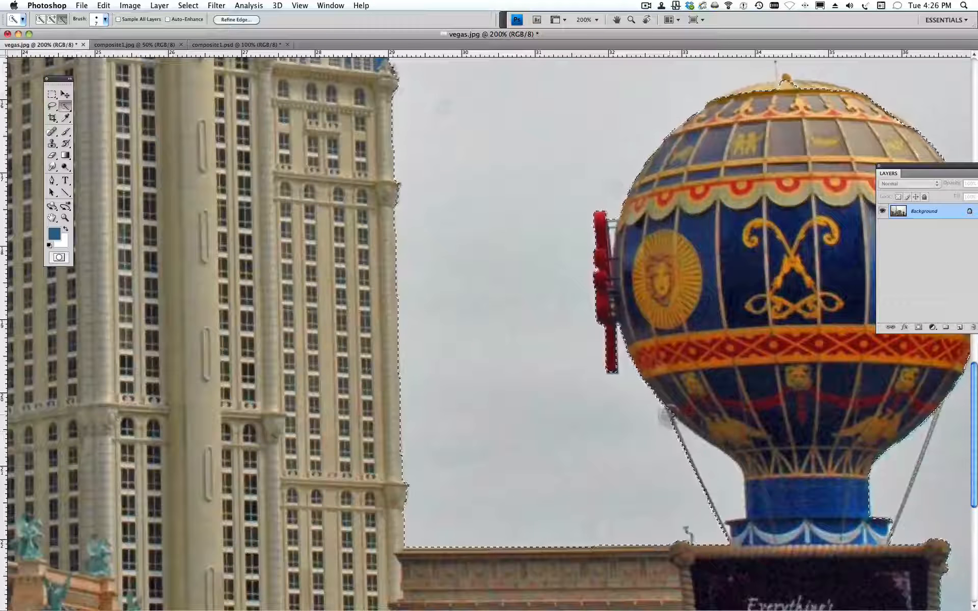
left_click(668, 415)
left_click(897, 508)
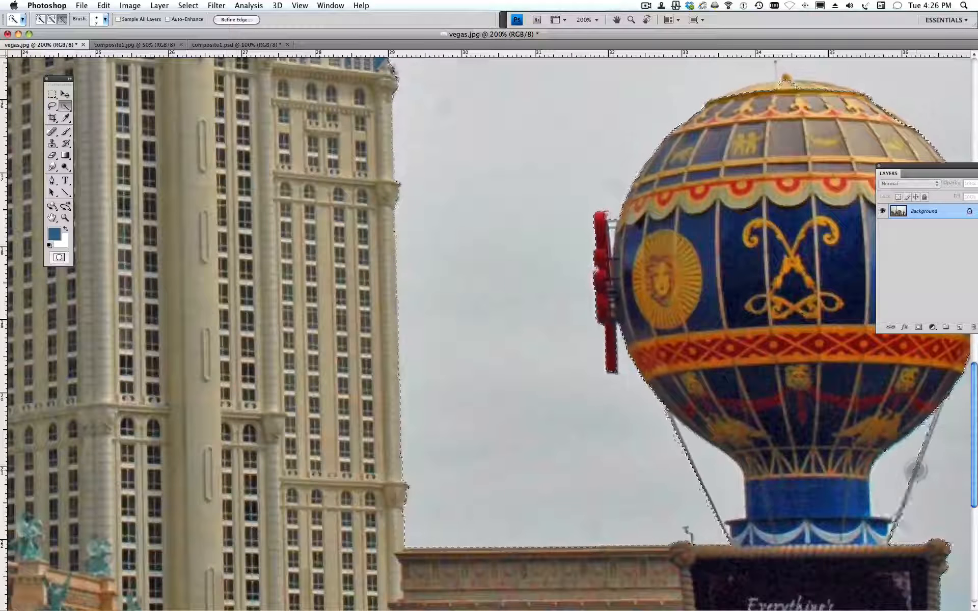
left_click(916, 470)
left_click(922, 450)
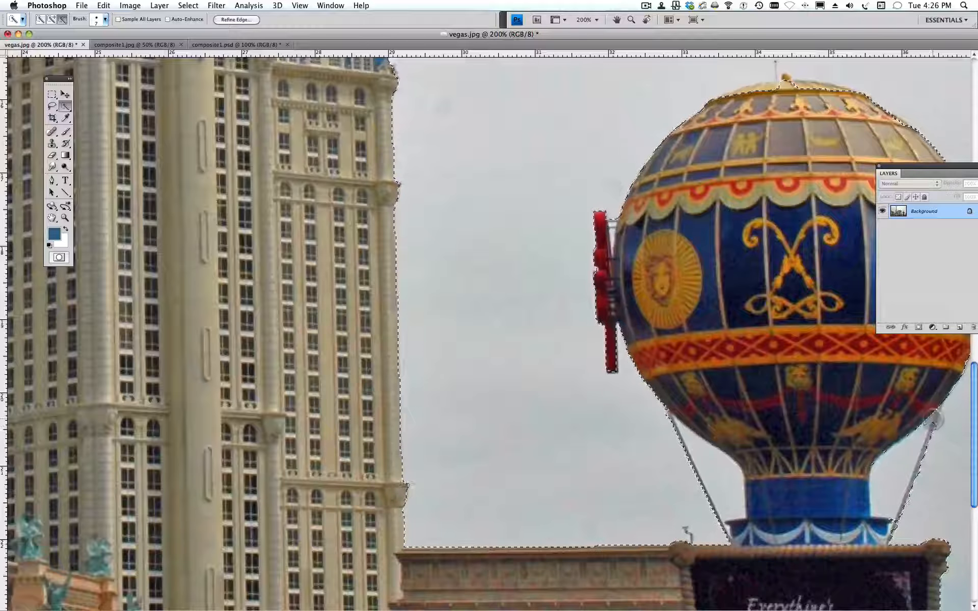
left_click(935, 417)
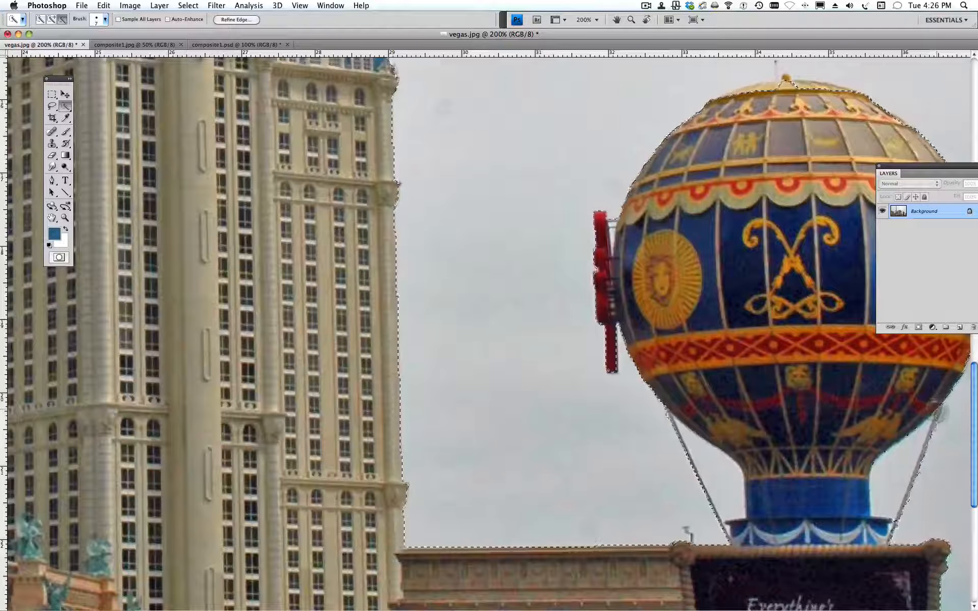
- Refine the sky selection around the tip of the balloon and the red wing on its right side
key("super+minus")
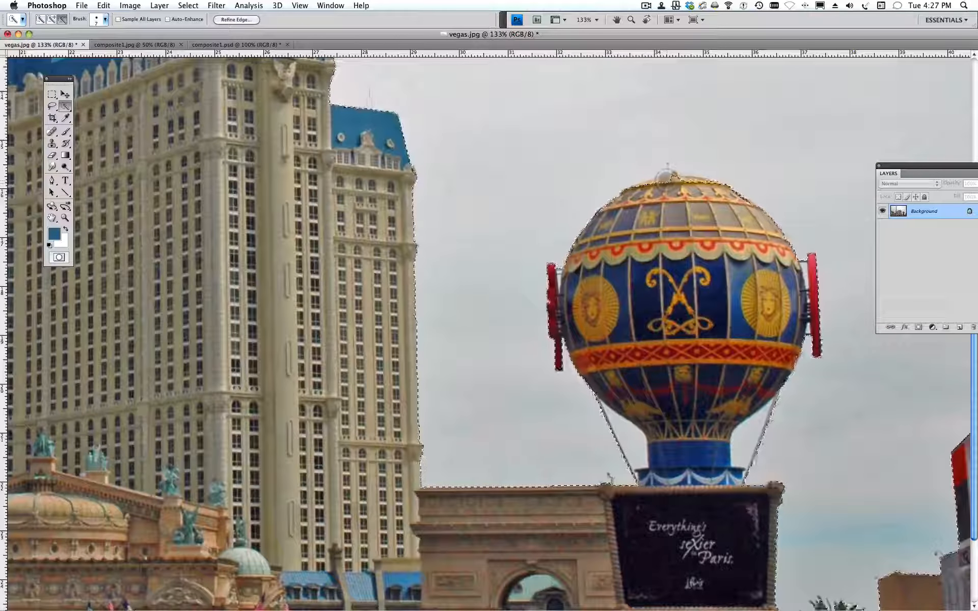
left_click(676, 172)
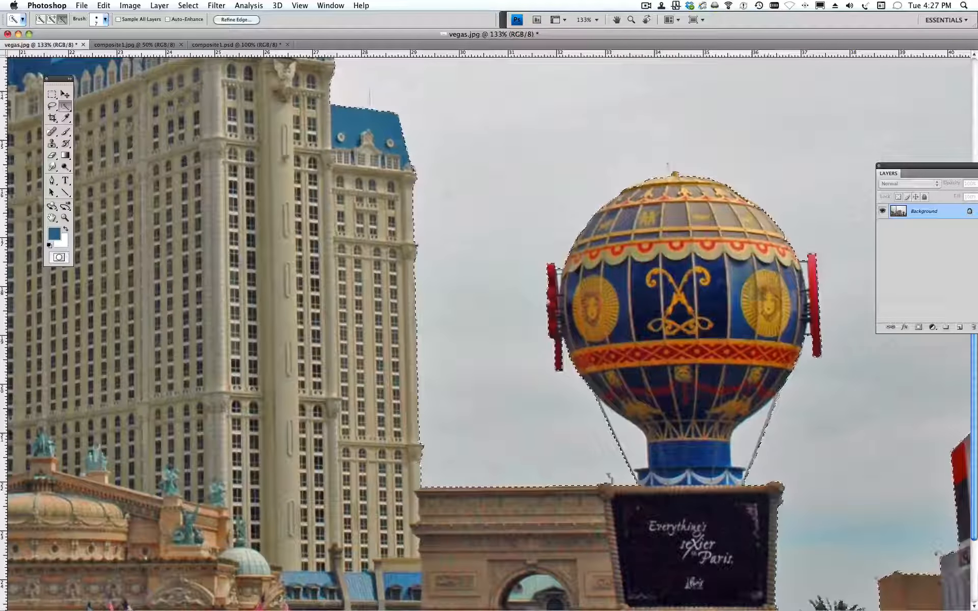
left_click(812, 264)
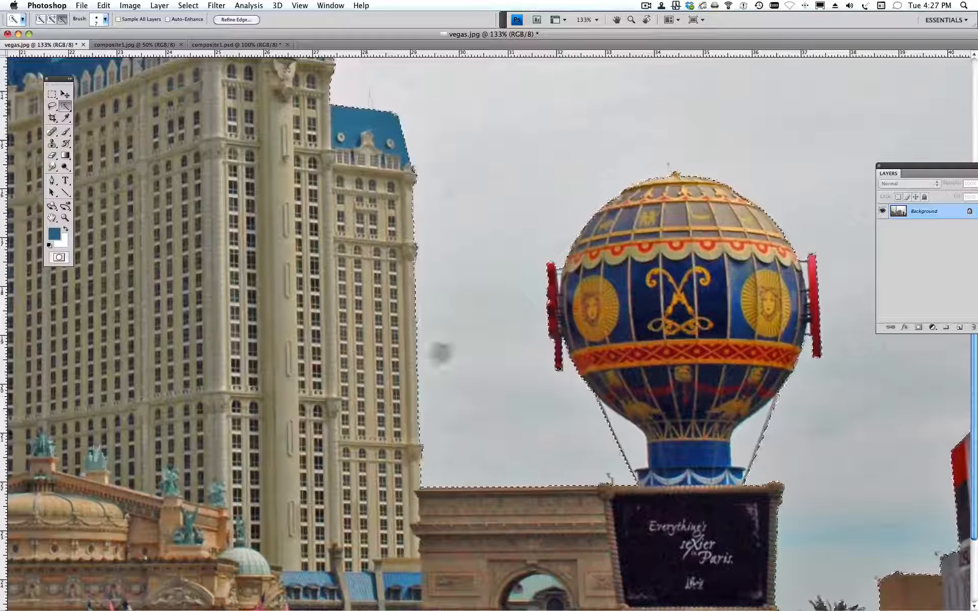
key("super+0")
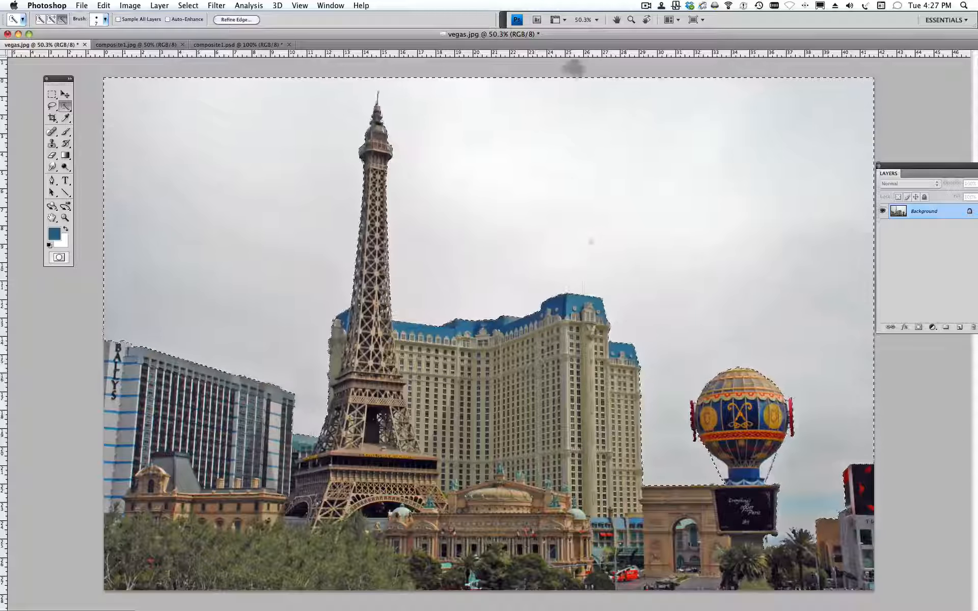
left_click(645, 6)
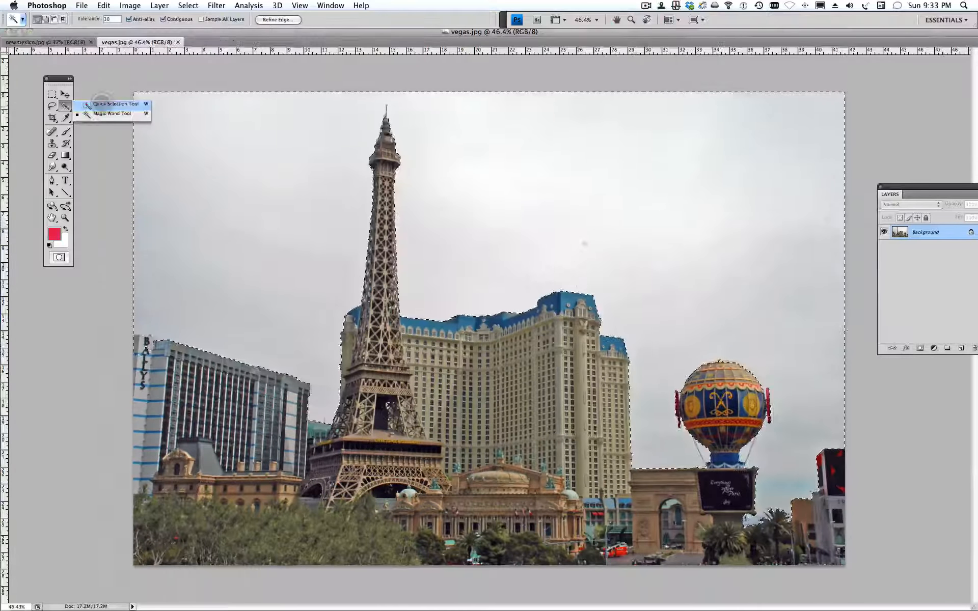
left_click(101, 103)
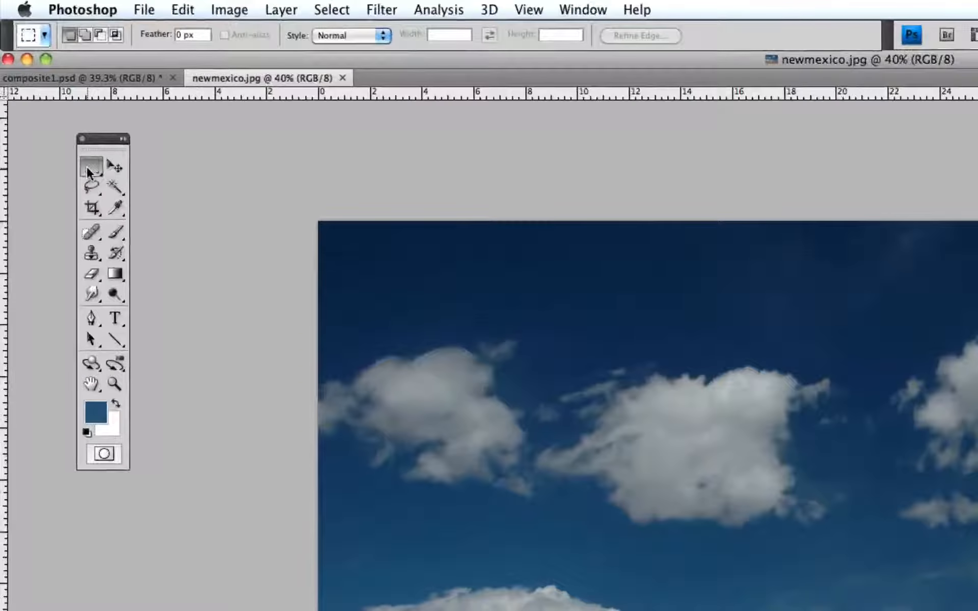
- Select the entire newmexico.jpg image with the Rectangular Marquee tool and copy it
left_click(50, 94)
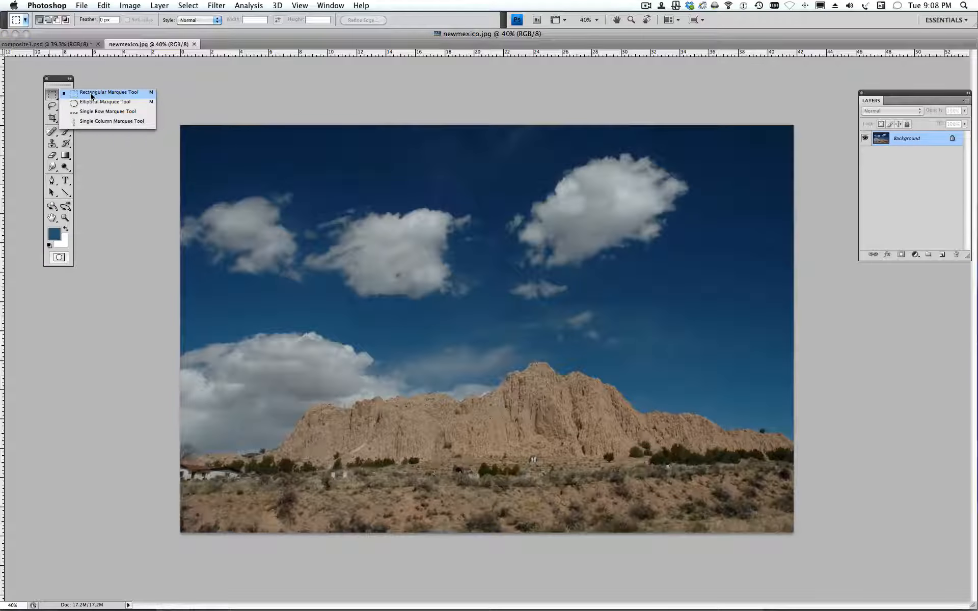
left_click(91, 96)
left_click_drag(176, 120, 810, 538)
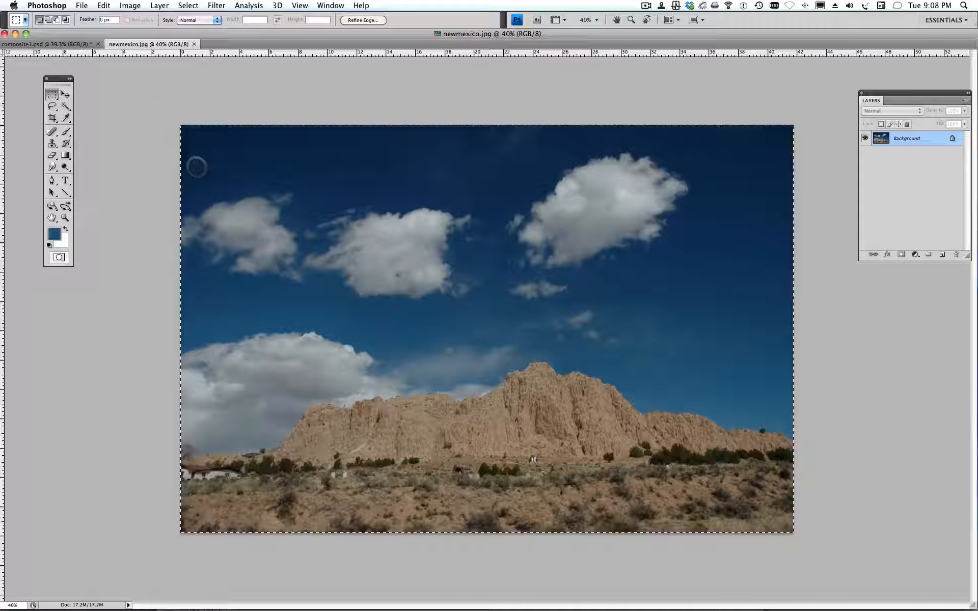
left_click(103, 6)
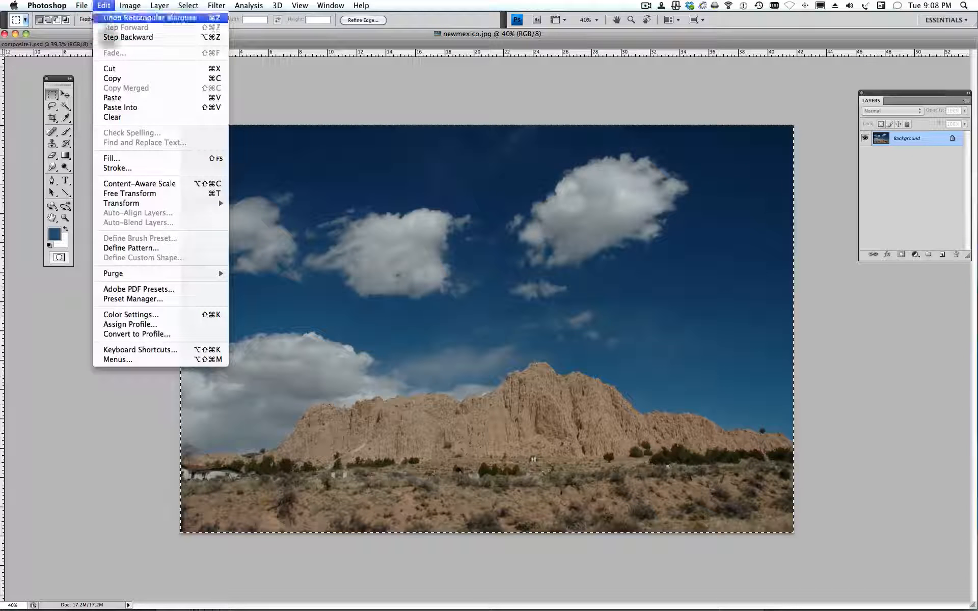
left_click(124, 78)
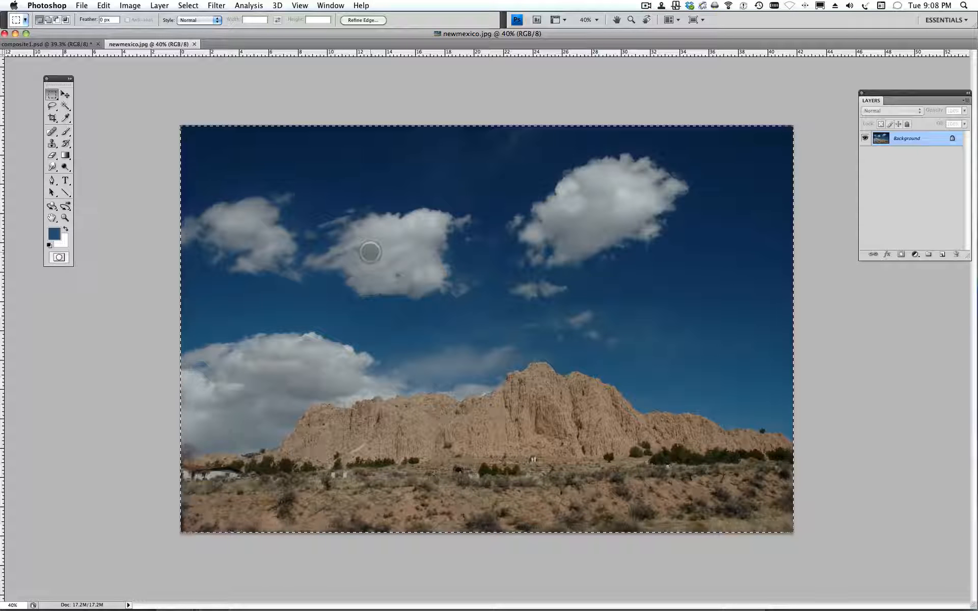
- Deselect the marquee selection around the newmexico.jpg image
left_click(188, 5)
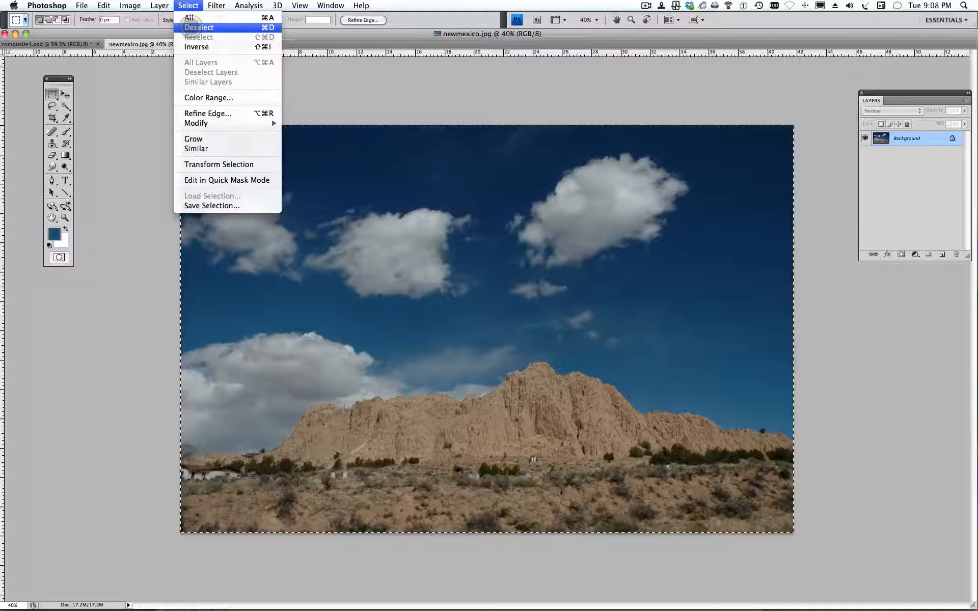
left_click(193, 27)
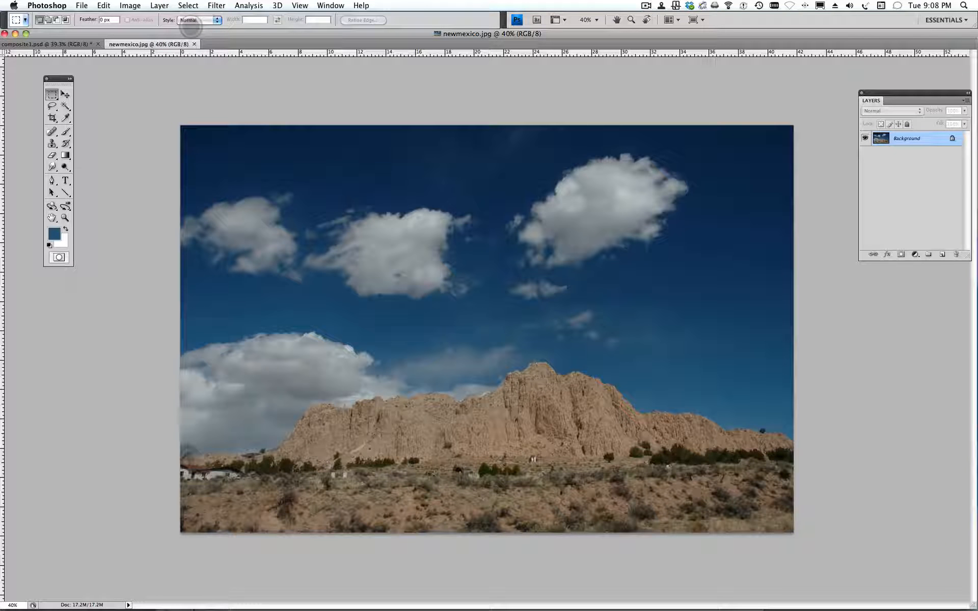
key("super+d")
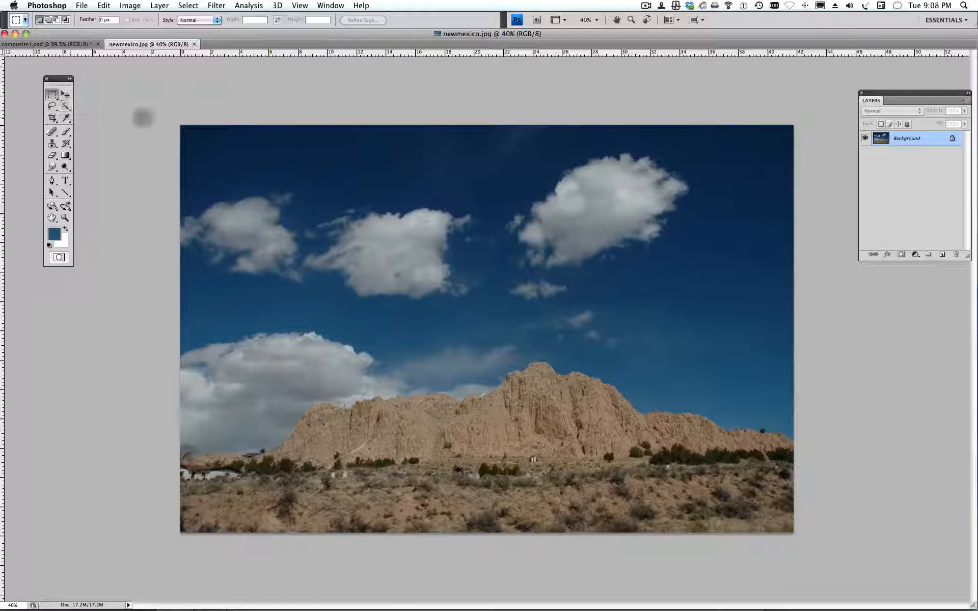
- Select all of the newmexico.jpg image with the Select All command and copy it
left_click(188, 5)
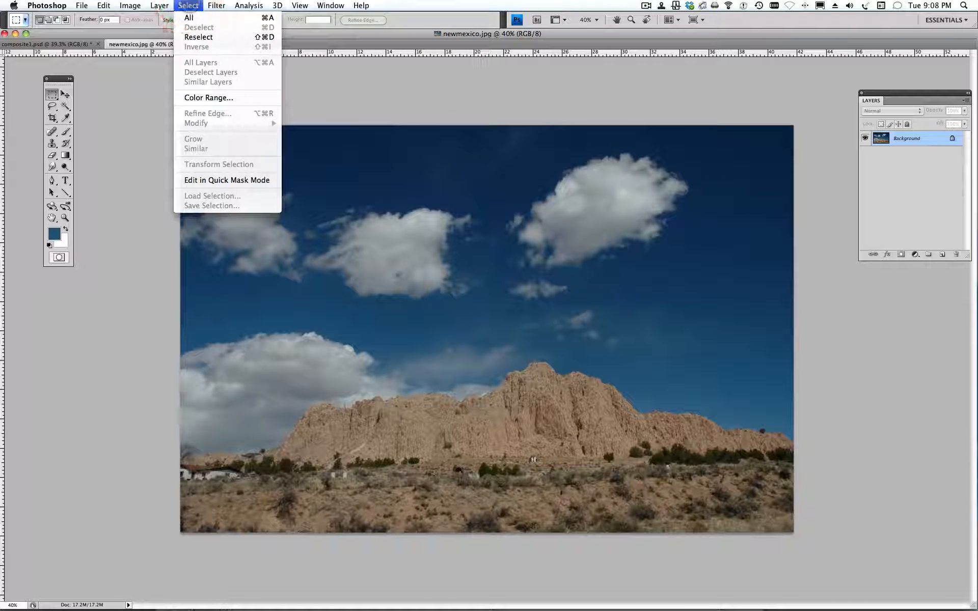
left_click(189, 17)
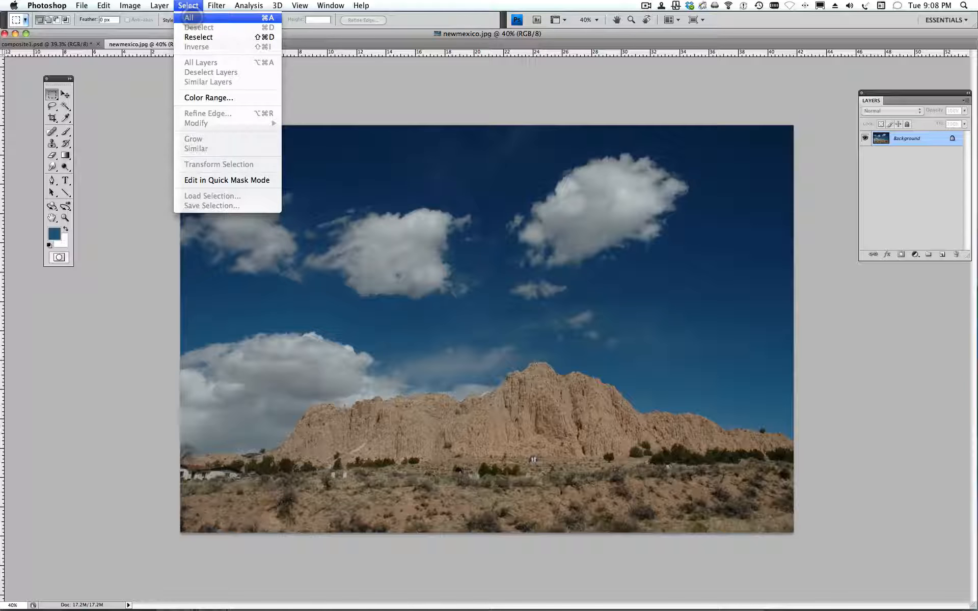
key("super+c")
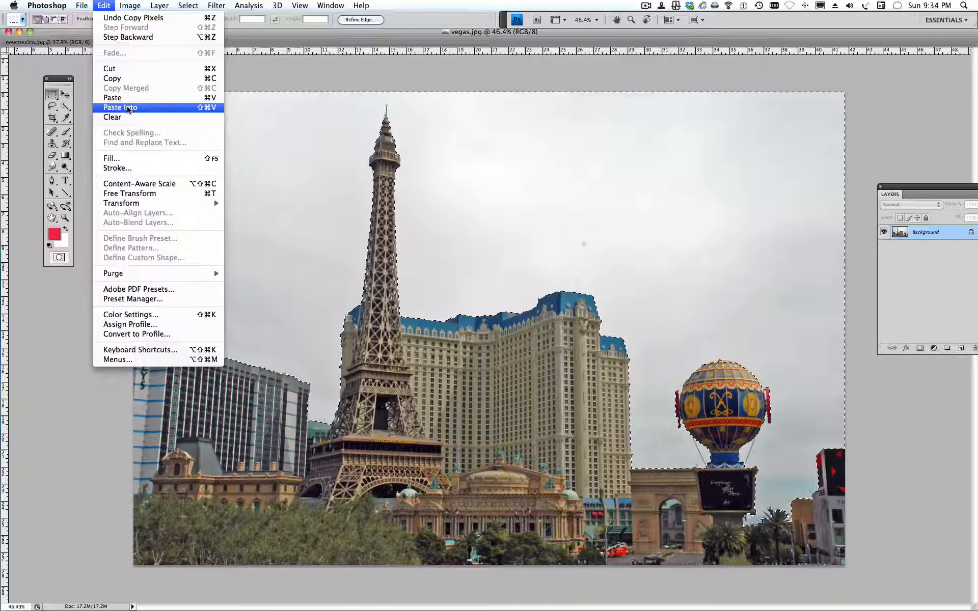
- Paste the copied clouds image into the sky selection of vegas.jpg, and move the Layers panel fully into view
left_click(127, 107)
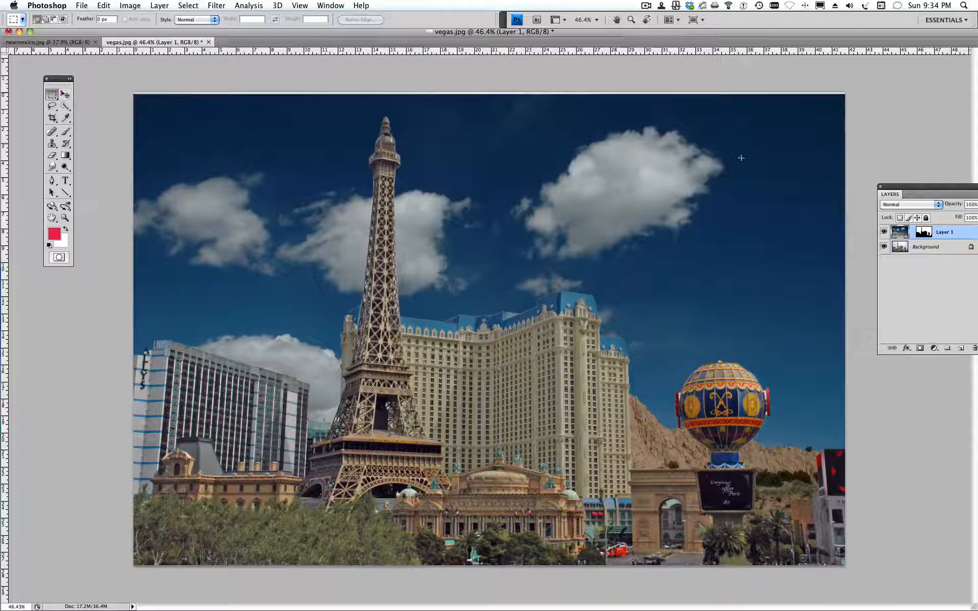
left_click_drag(937, 187, 909, 187)
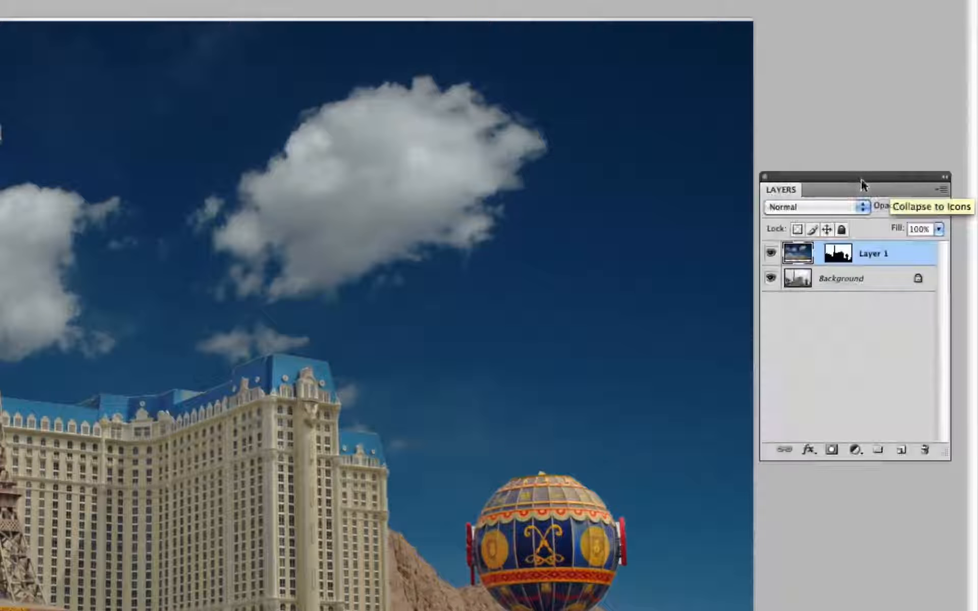
scroll(523, 245, "down", 2)
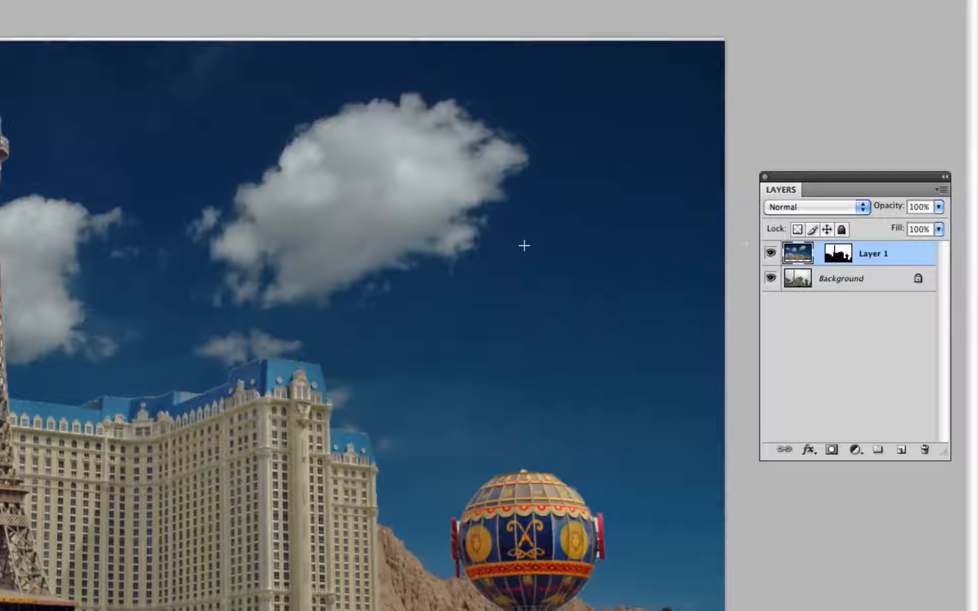
left_click_drag(845, 178, 831, 178)
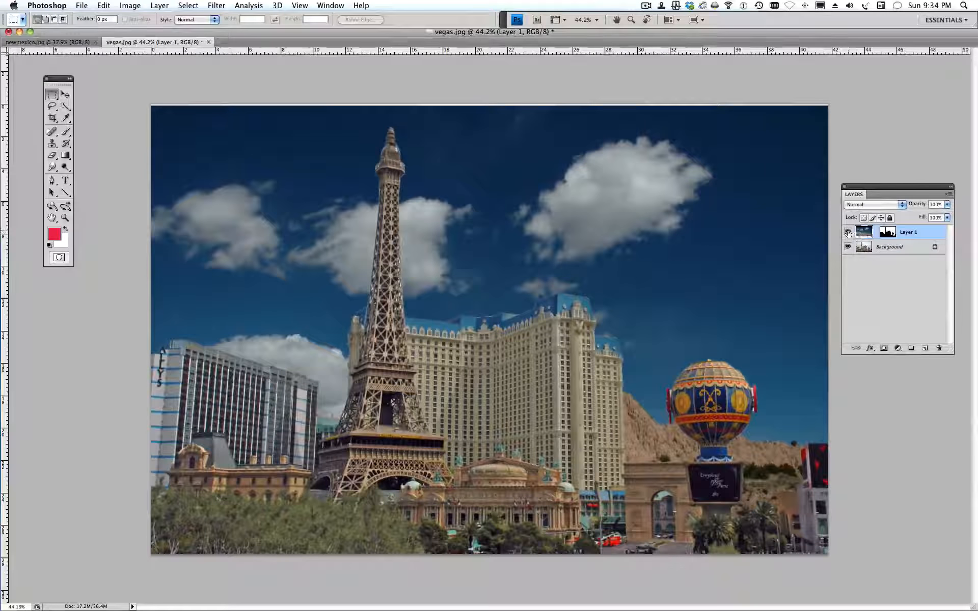
- Toggle the visibility of Layer 1 and the Background in turn to examine the masked sky layer
left_click(758, 254)
left_click(848, 233)
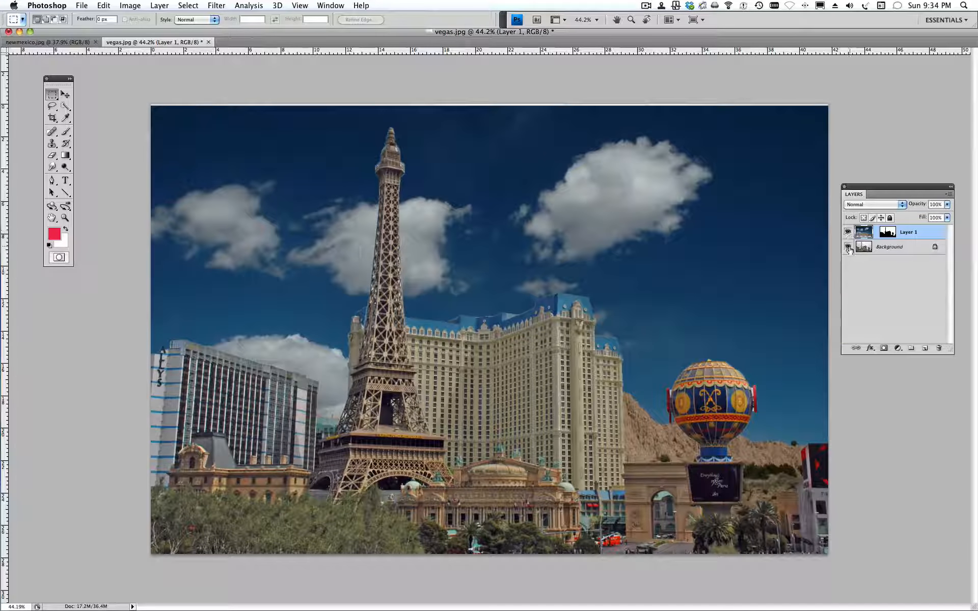
left_click(847, 247)
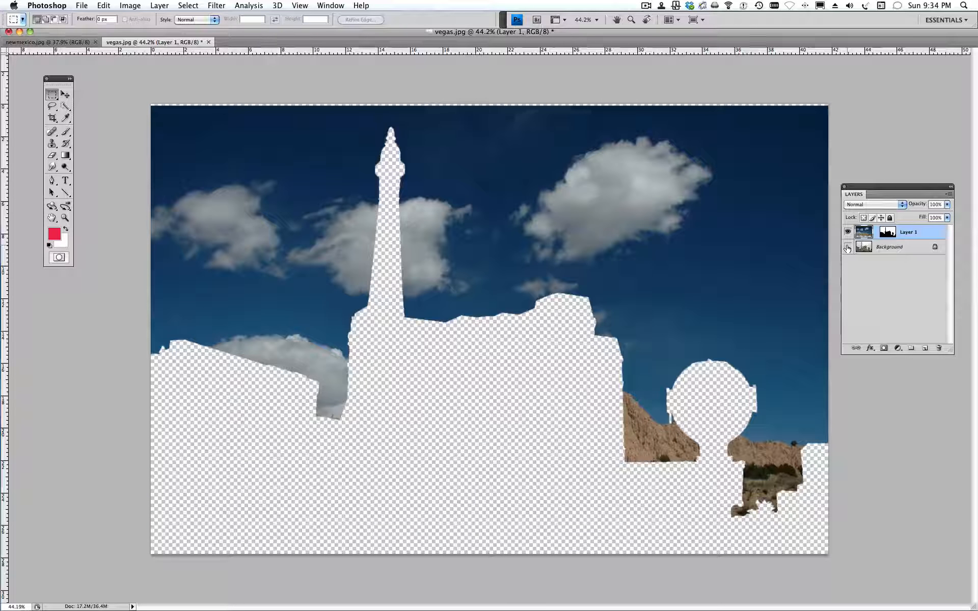
left_click(847, 247)
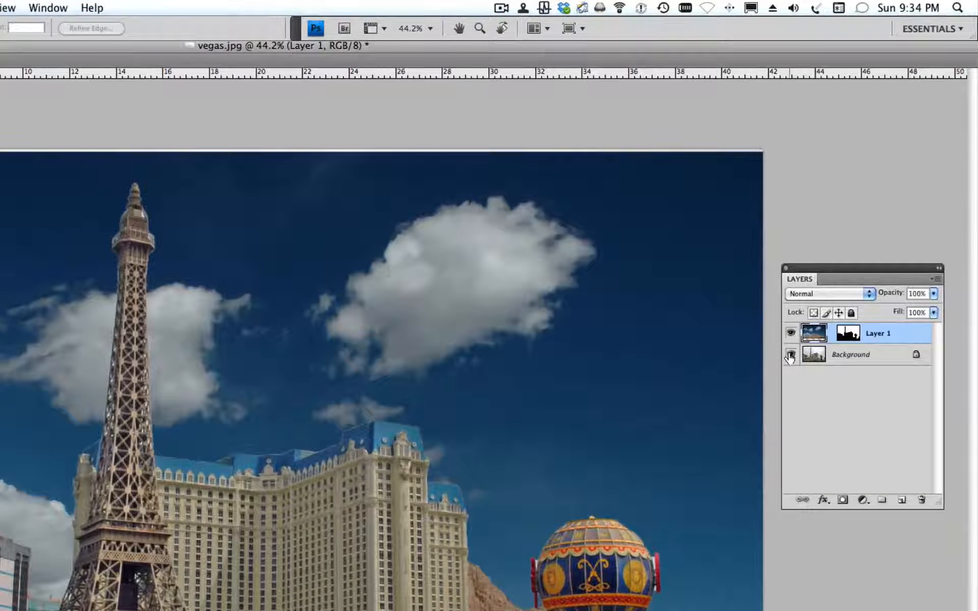
left_click(847, 248)
left_click(790, 356)
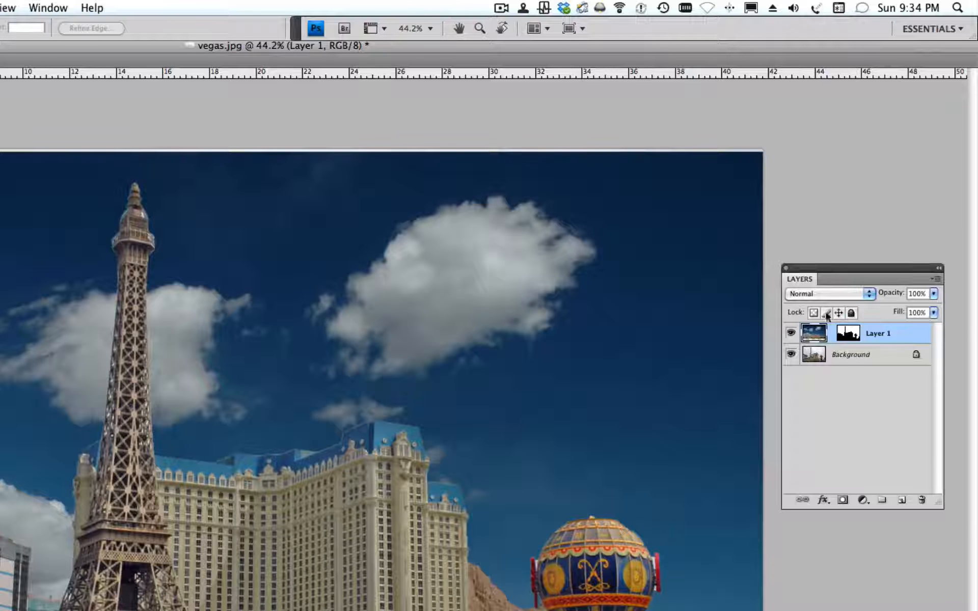
left_click(831, 332)
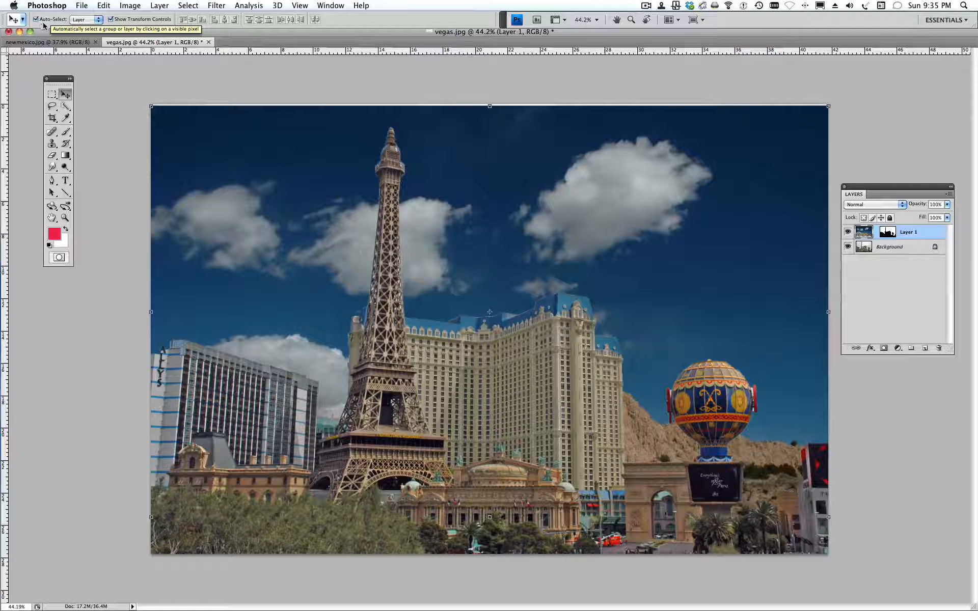
- Try selecting layers for the Move tool with Auto-Select on and off, ending with Auto-Select on and Layer 1 selected
left_click(277, 415)
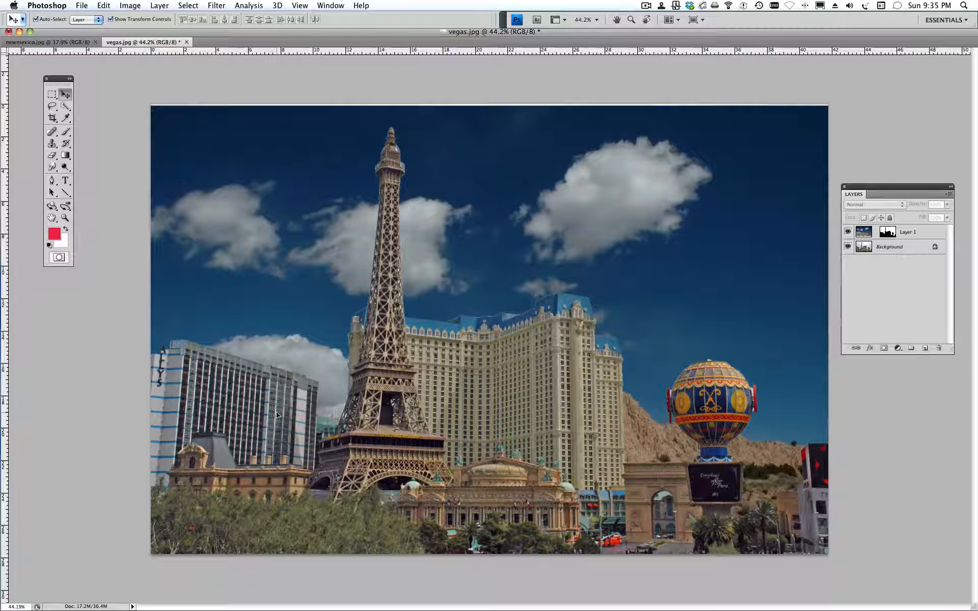
left_click(280, 293)
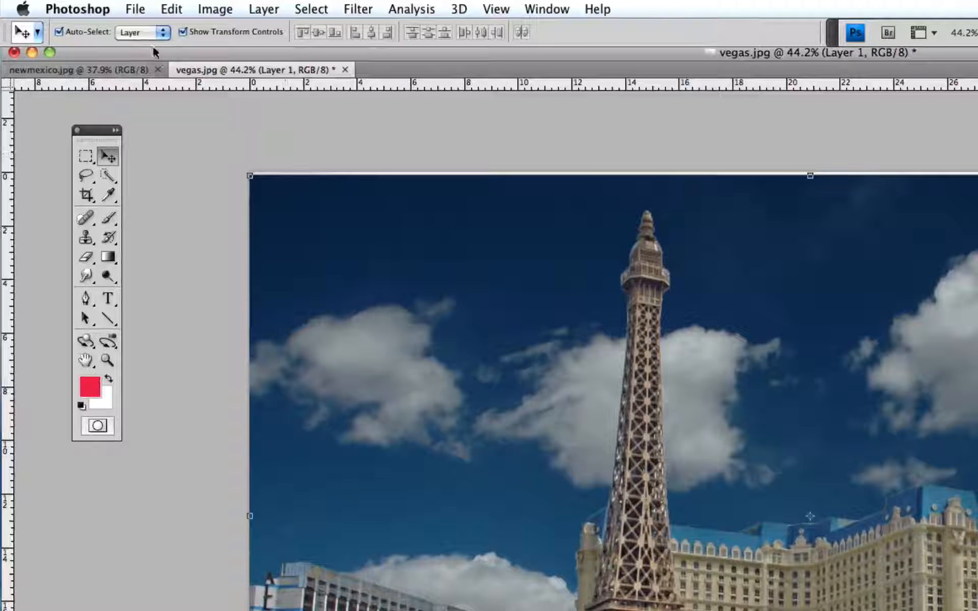
left_click(59, 31)
left_click(975, 405)
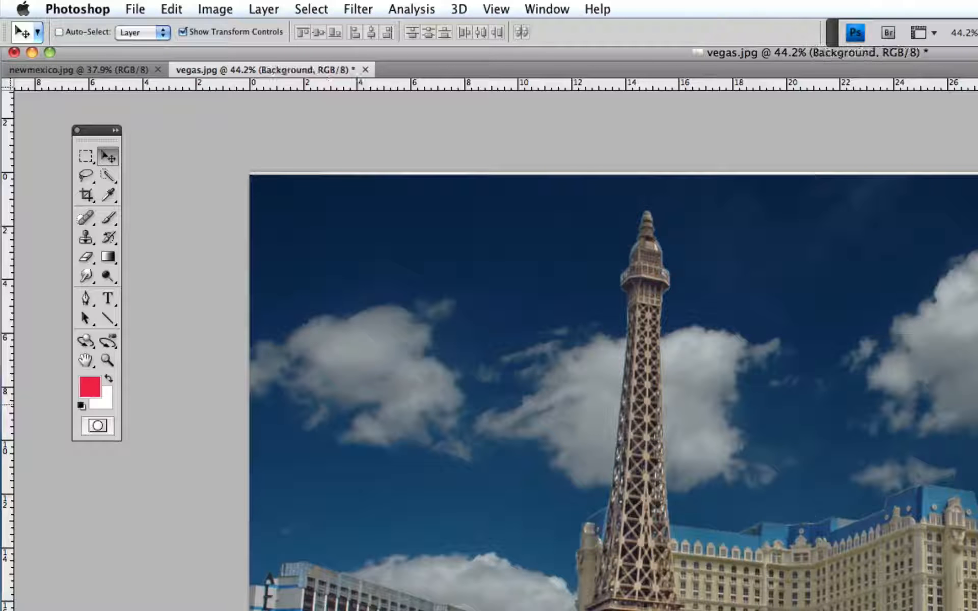
left_click(975, 377)
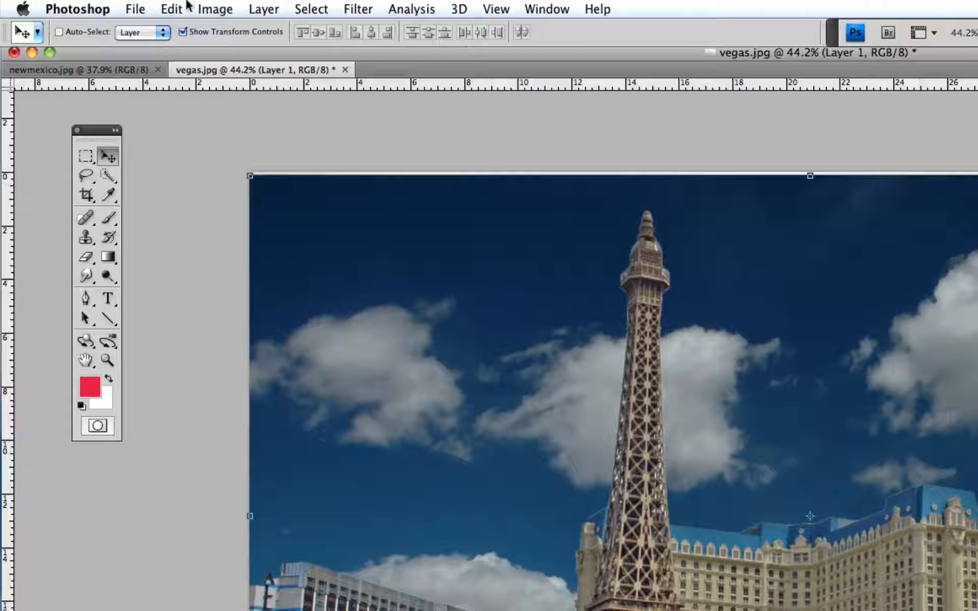
left_click(59, 32)
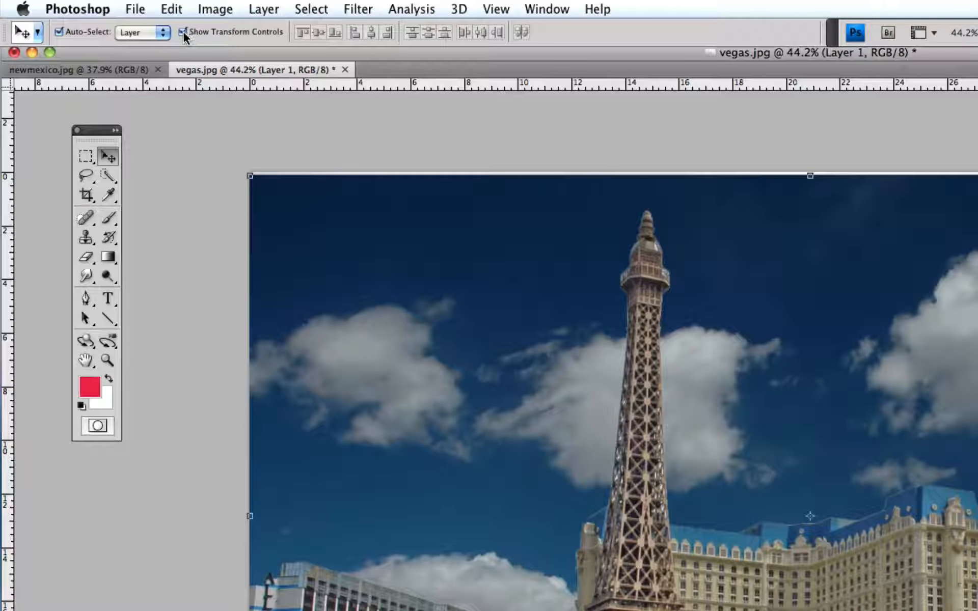
- Turn the Move tool's Show Transform Controls option off and on again
scroll(605, 266, "down", 2)
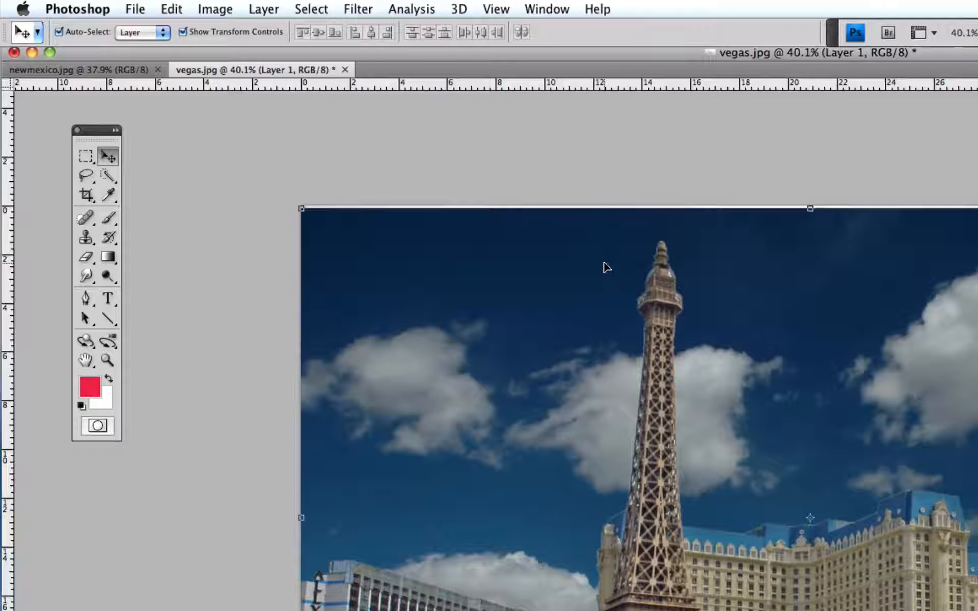
left_click(182, 32)
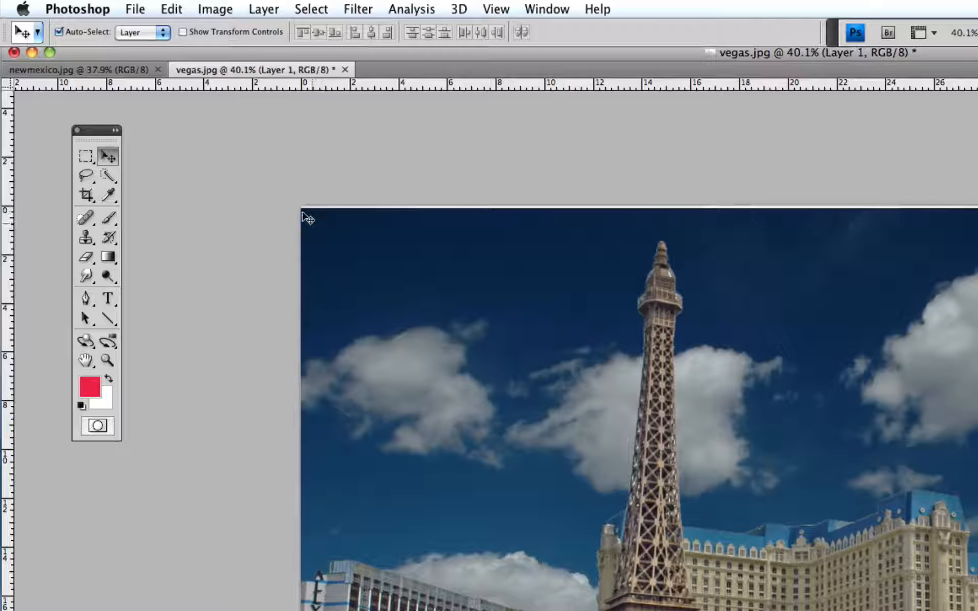
left_click(184, 32)
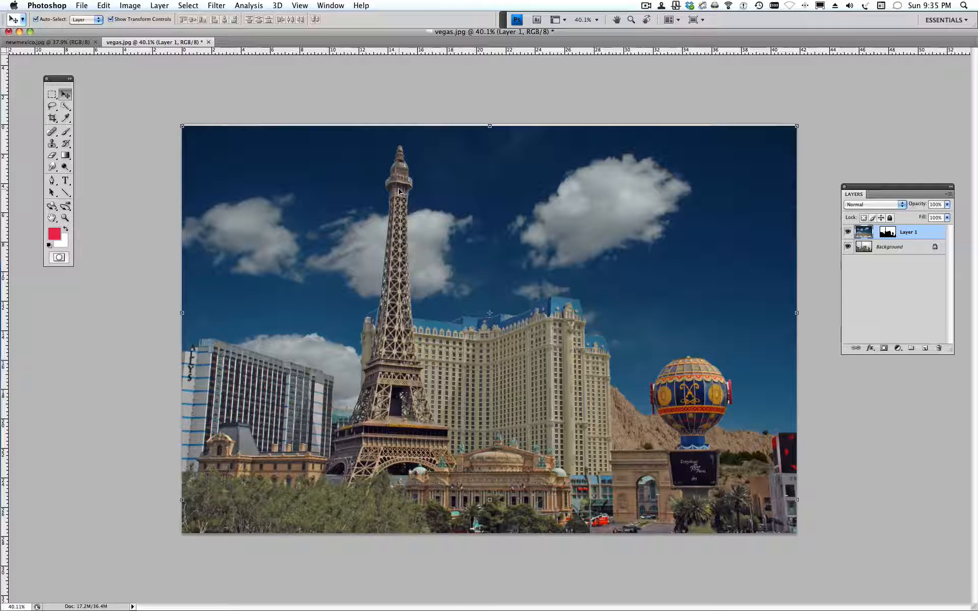
- Enlarge the clouds on Layer 1 beyond the image's upper-left corner, adjust their position behind the skyline, and commit the transformation
left_click(275, 219)
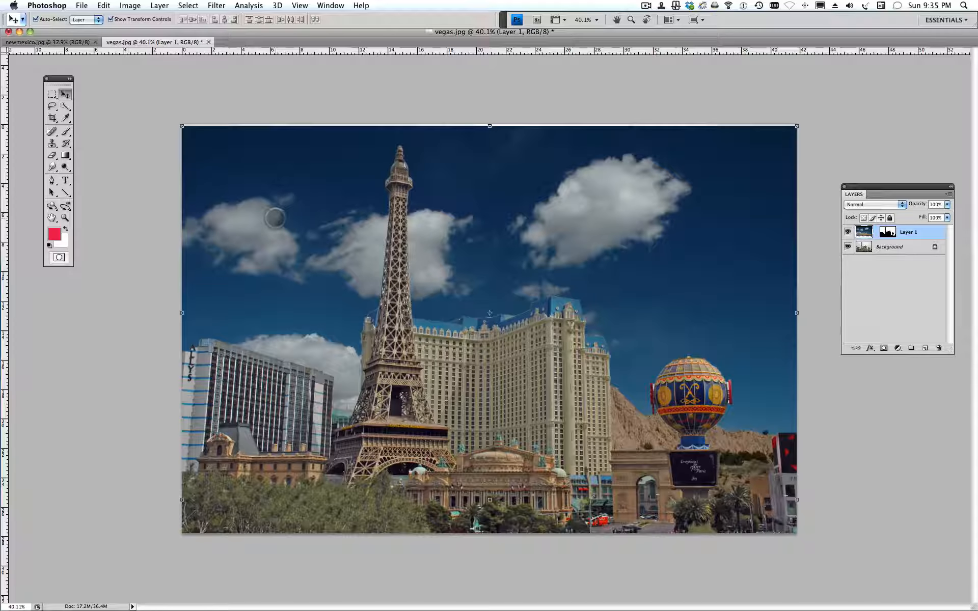
left_click_drag(182, 126, 159, 99)
double_click(465, 230)
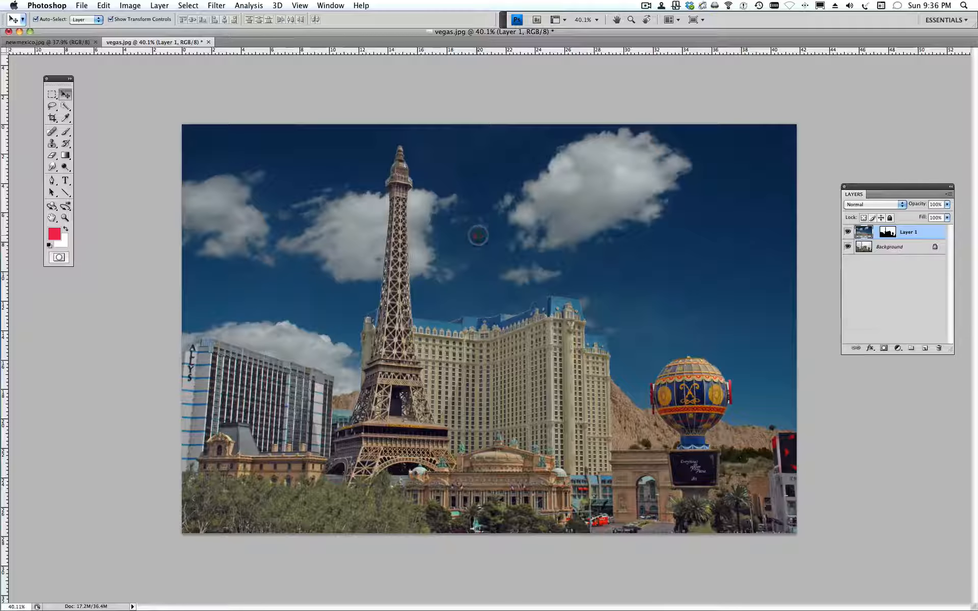
key("super+t")
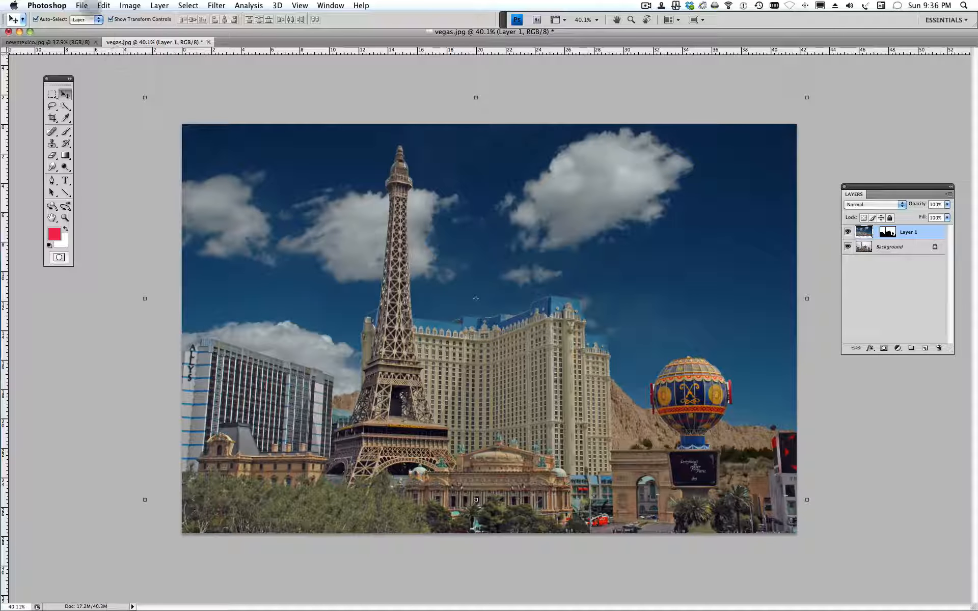
- Save the image with its layers as composite1.psd in Photoshop format, replacing the existing file and keeping Maximize Compatibility on
left_click(82, 6)
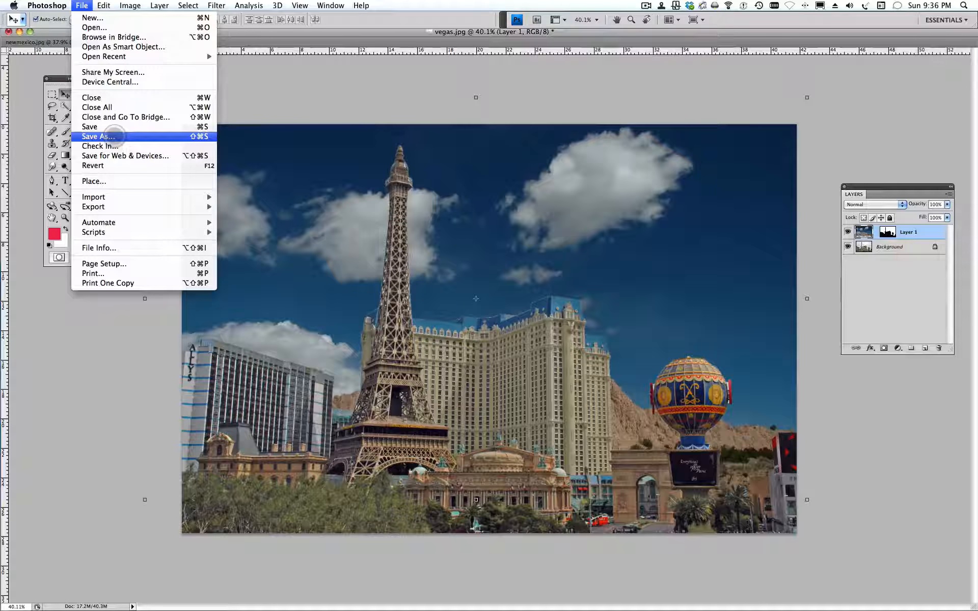
left_click(113, 136)
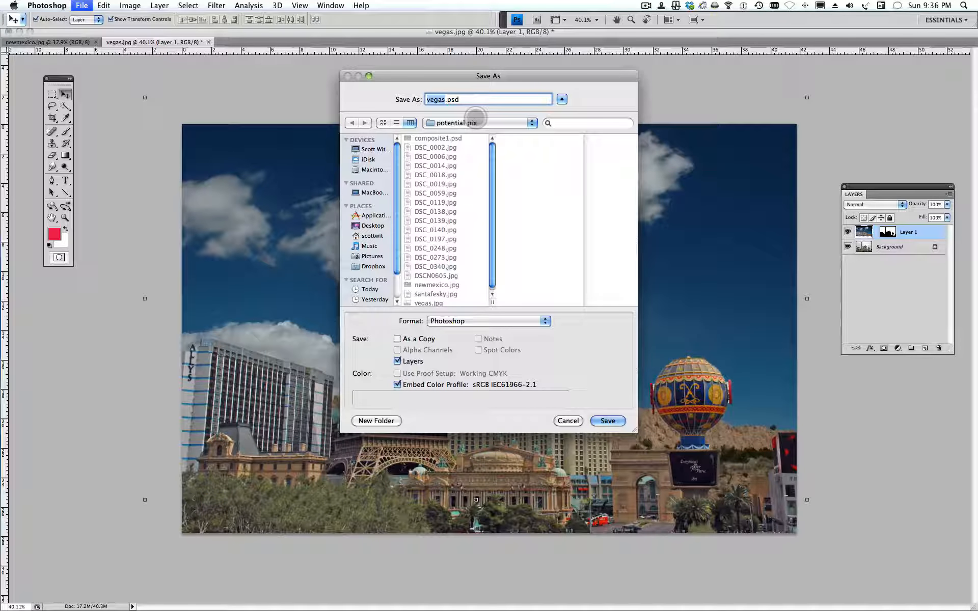
type("compost")
key("BackSpace")
type("ite1")
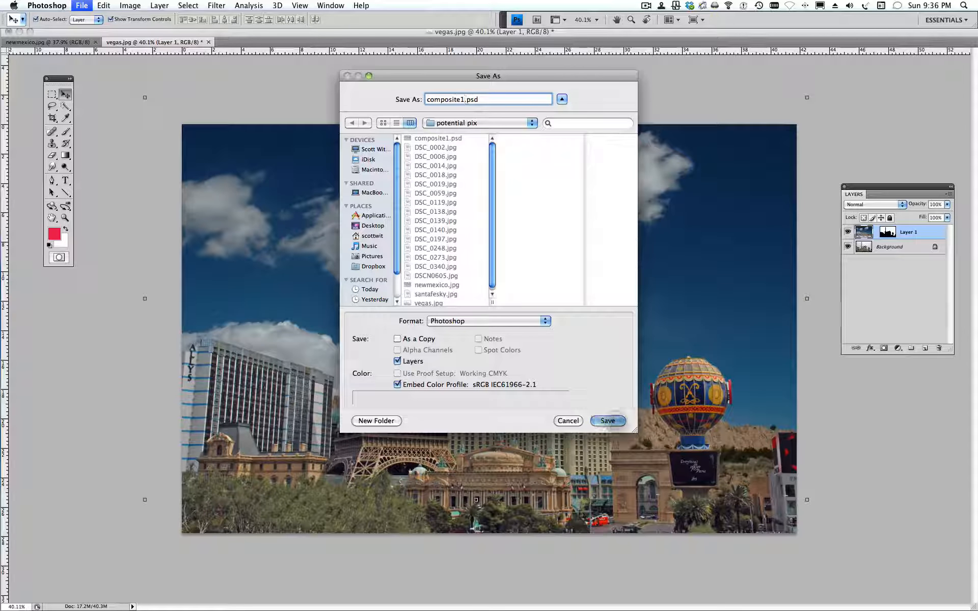
left_click(611, 420)
left_click(562, 133)
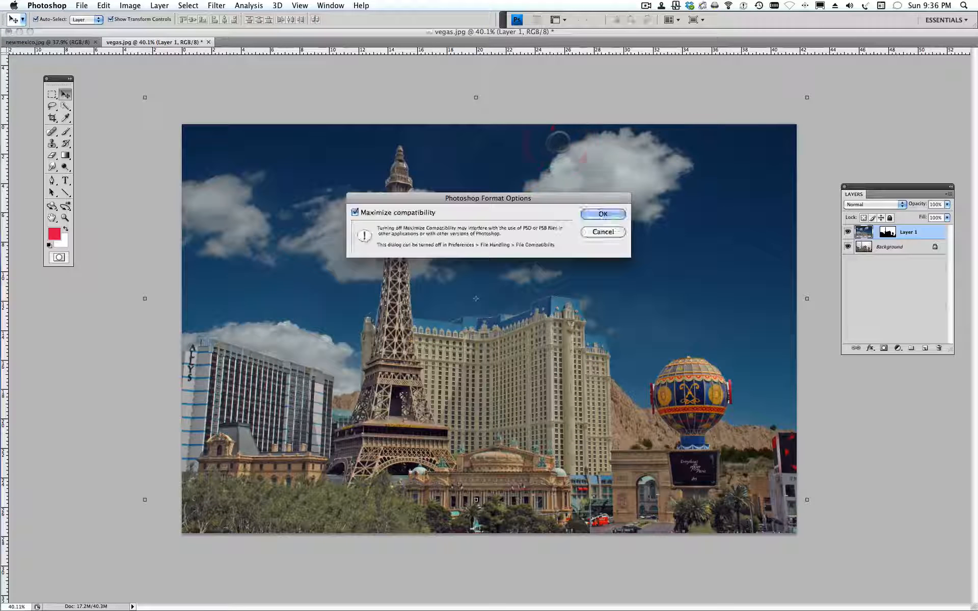
left_click(603, 213)
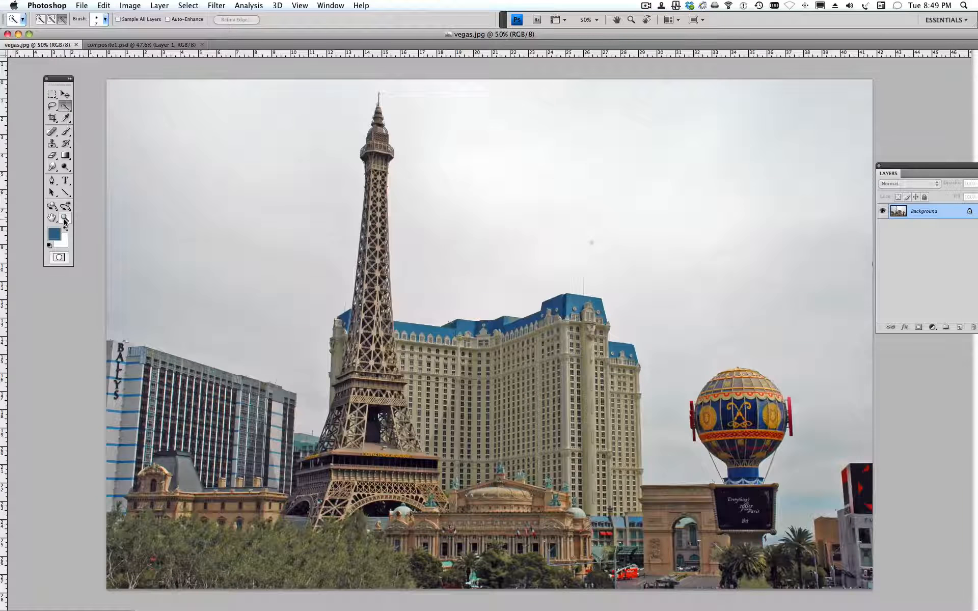
- Select the antenna on the tower's tip in vegas.jpg with the Magic Wand tool, and copy it into composite1.psd
left_click(65, 219)
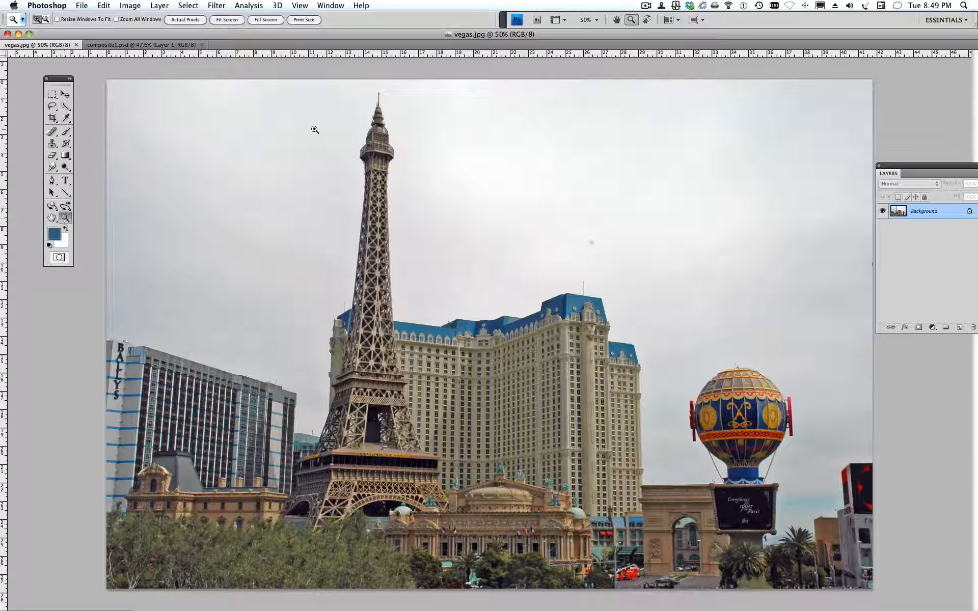
left_click(370, 118)
left_click(65, 106)
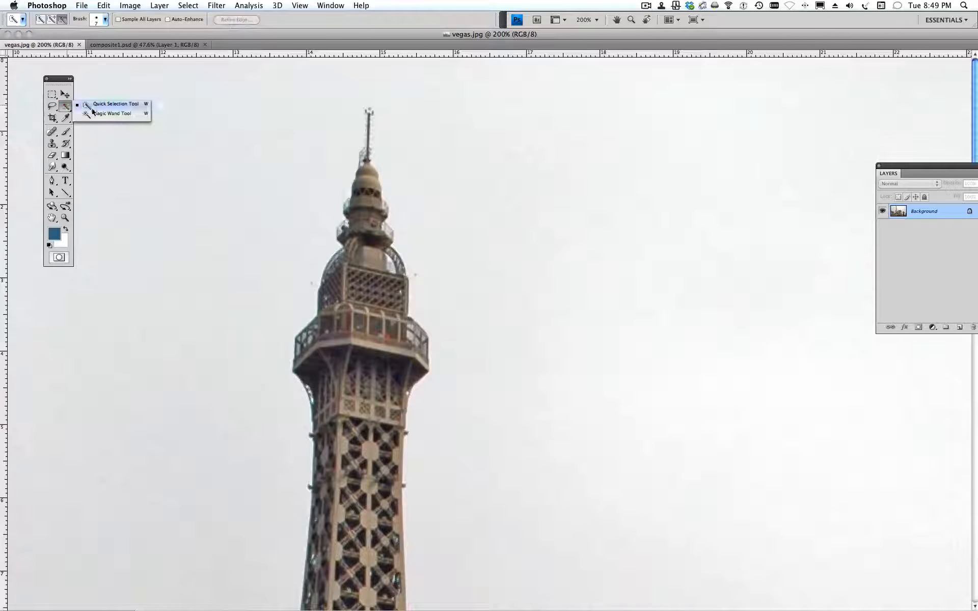
left_click(93, 113)
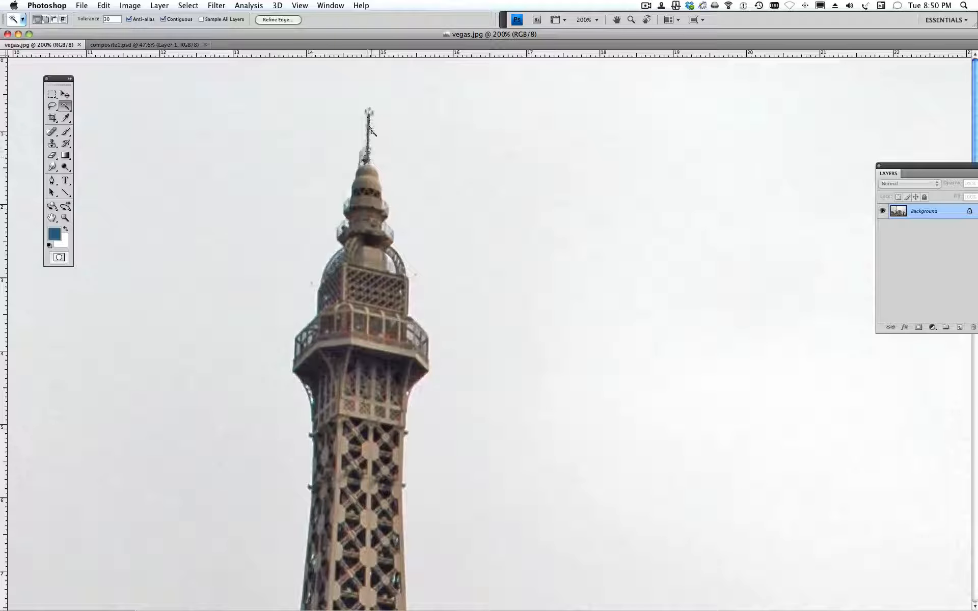
key("ctrl+Tab")
key("super+v")
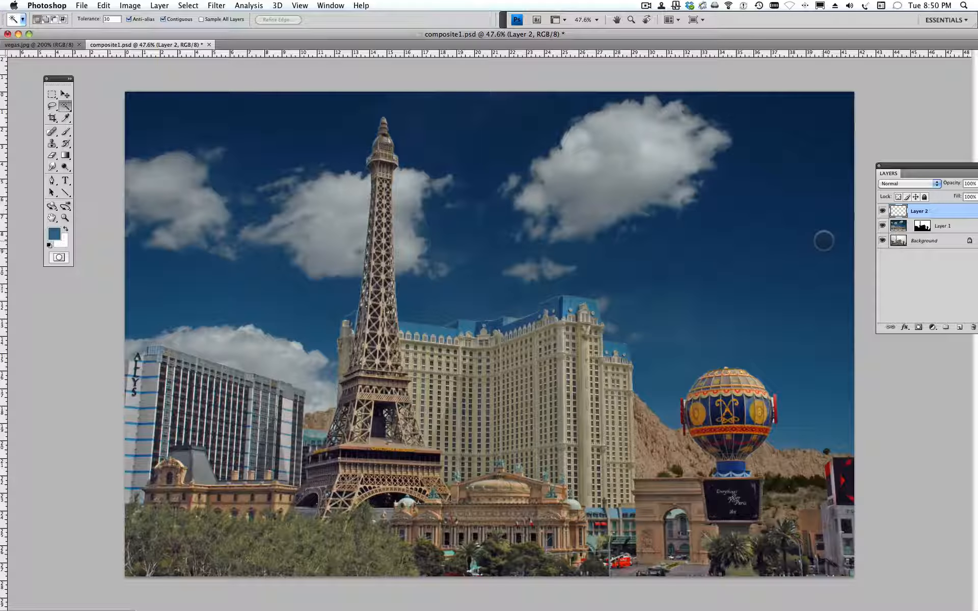
- Hide Layer 1 and the Background to isolate the pasted antenna, and move it up near the tower's tip
left_click(883, 225)
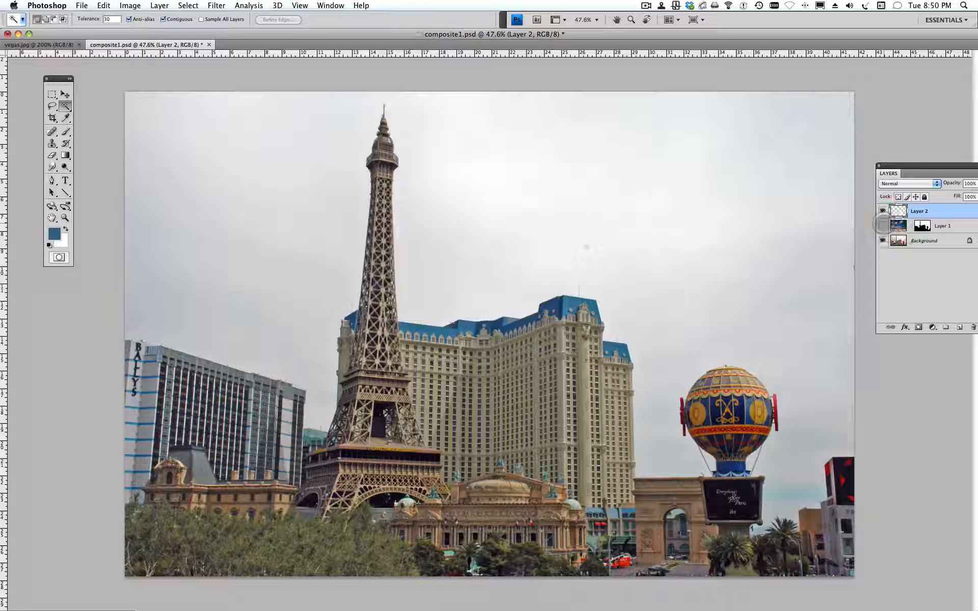
left_click(883, 226)
left_click(883, 226)
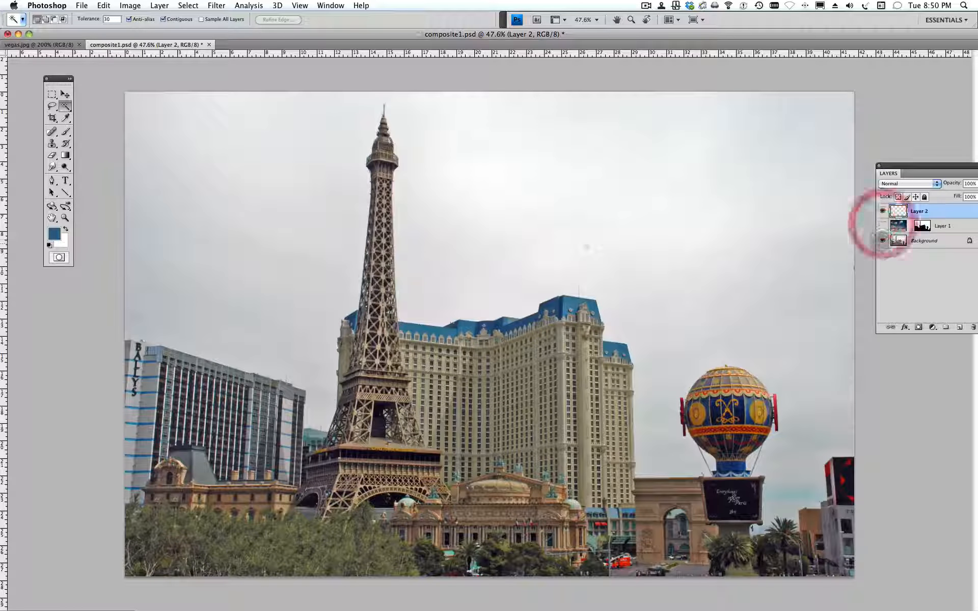
left_click(883, 240)
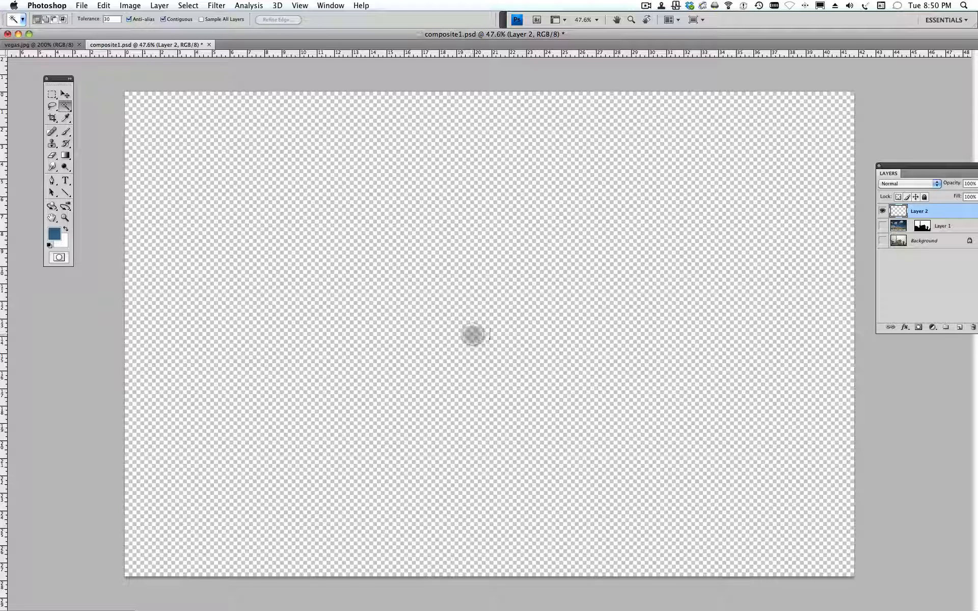
left_click(65, 94)
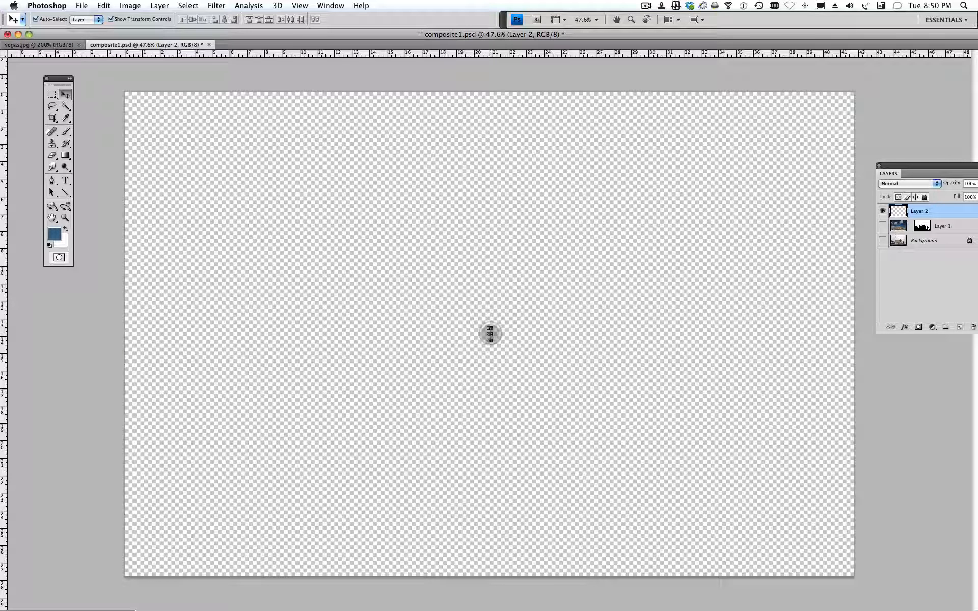
left_click_drag(490, 334, 415, 112)
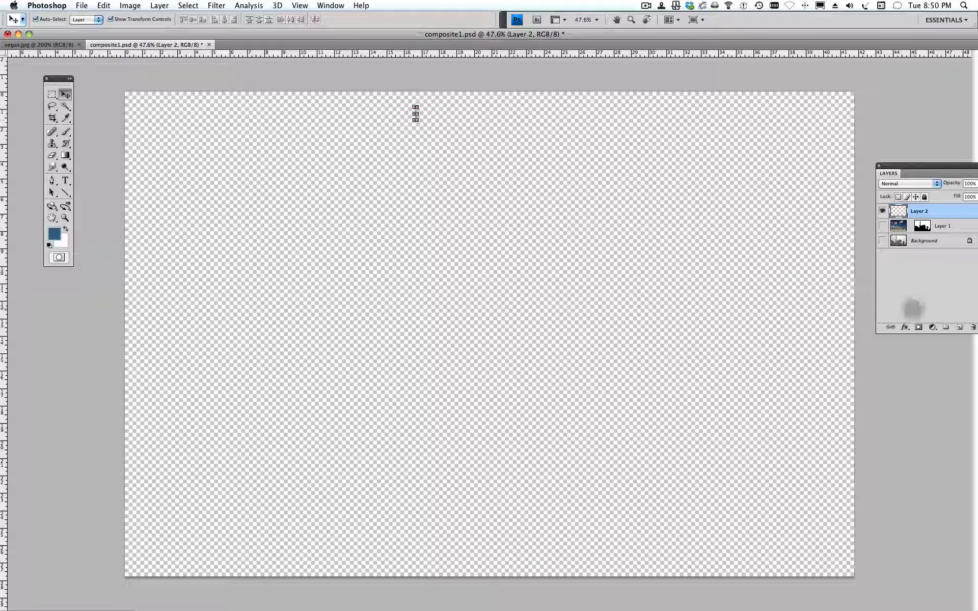
- Show the Background and Layer 1 again, and move the antenna onto the tip of the tower
left_click(882, 241)
left_click(882, 225)
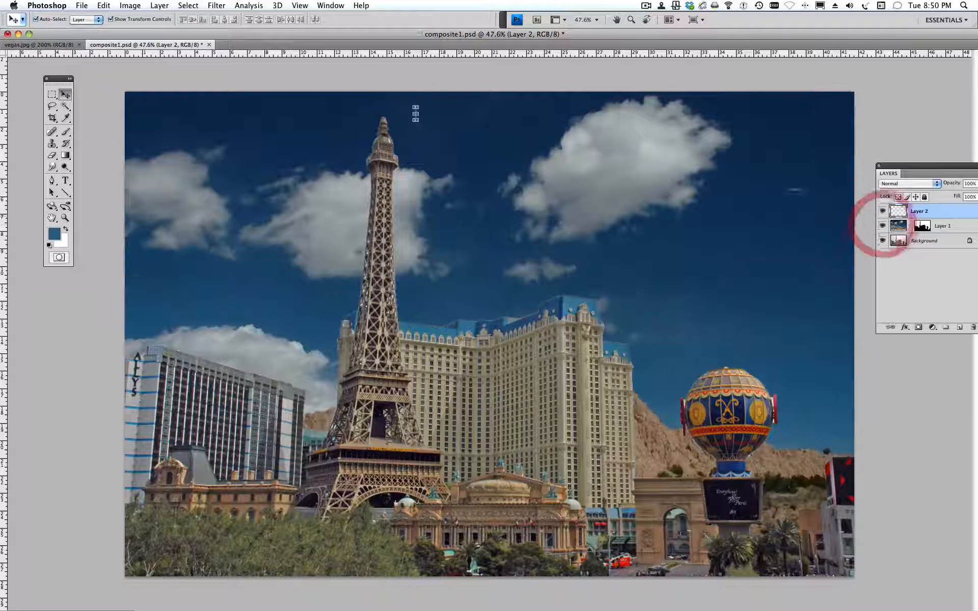
left_click_drag(415, 115, 349, 92)
- Nudge the antenna on Layer 2 slightly down so its base meets the tip of the tower
key("z")
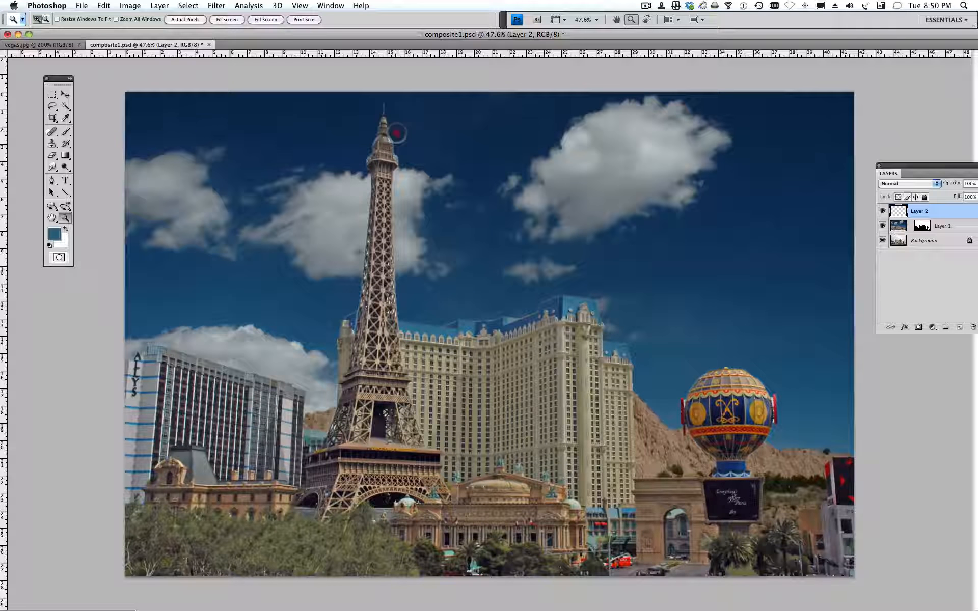
left_click(384, 131)
left_click(373, 135)
left_click(371, 136)
key("super+space")
left_click_drag(393, 120, 394, 212)
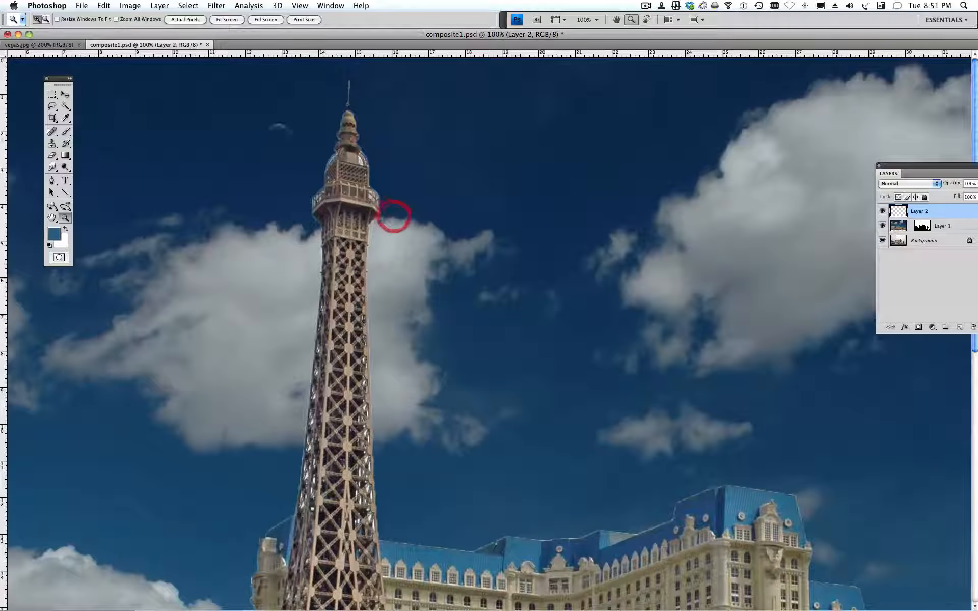
left_click(65, 94)
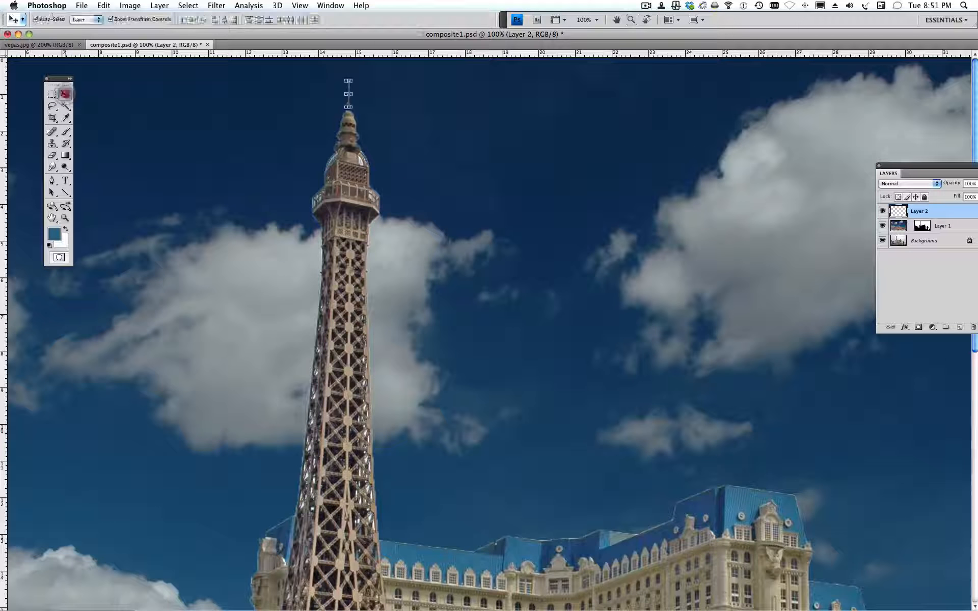
left_click(349, 90)
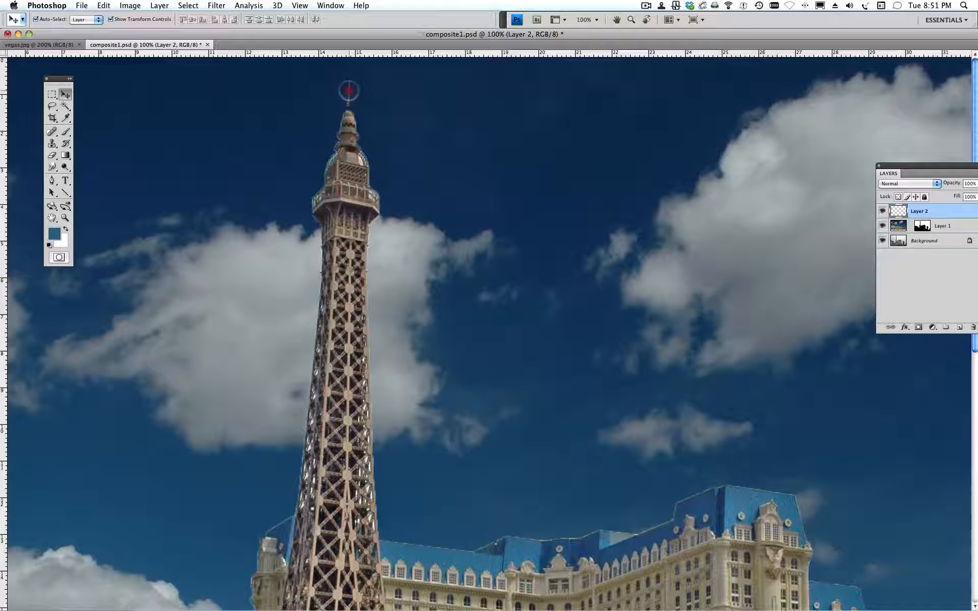
left_click_drag(349, 90, 349, 93)
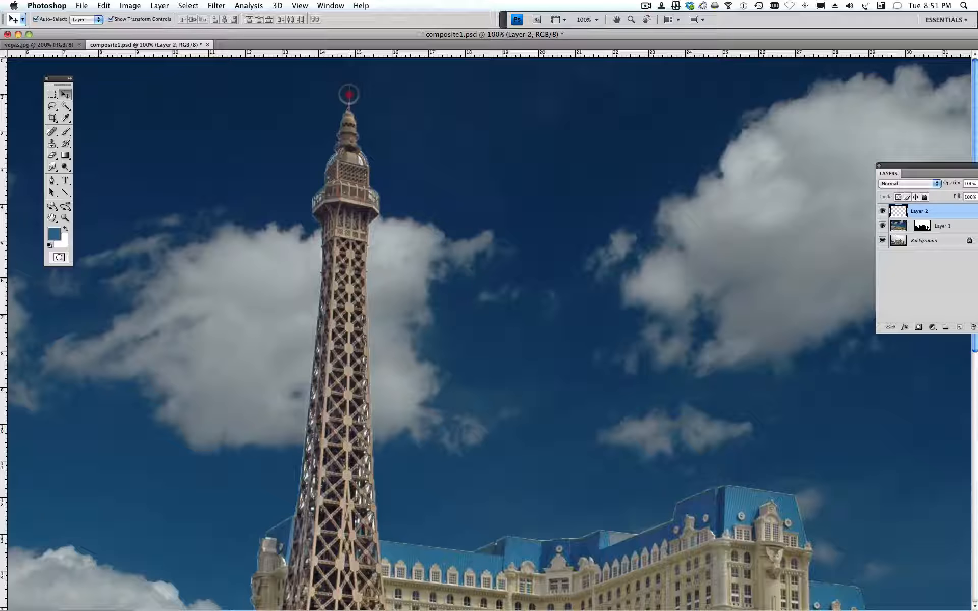
- Try to select the white gap beside the balloon on Layer 1 with the Magic Wand tool at tolerance 10
left_click(689, 417)
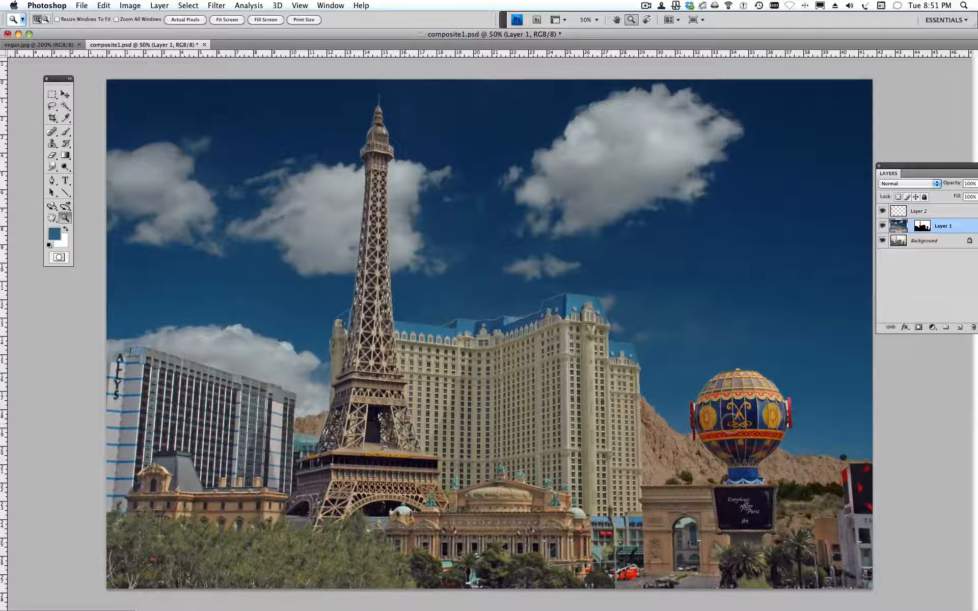
left_click(721, 437)
left_click(759, 425)
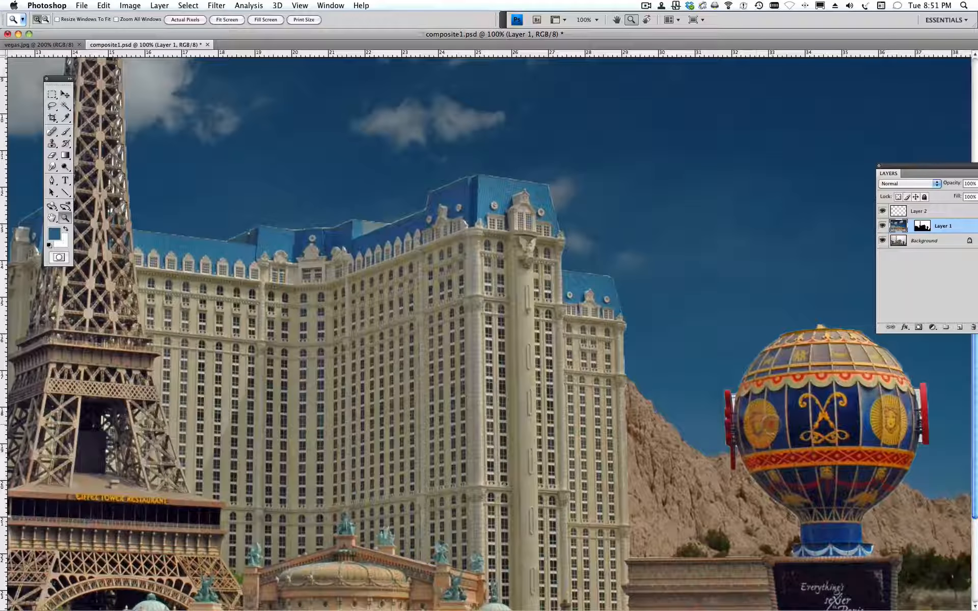
left_click_drag(770, 423, 557, 392)
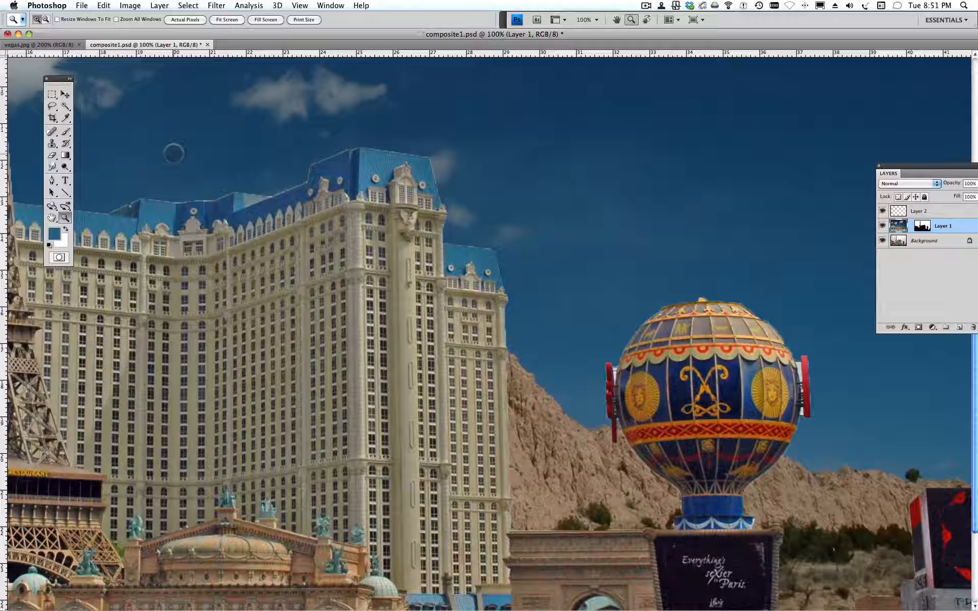
left_click_drag(65, 106, 89, 113)
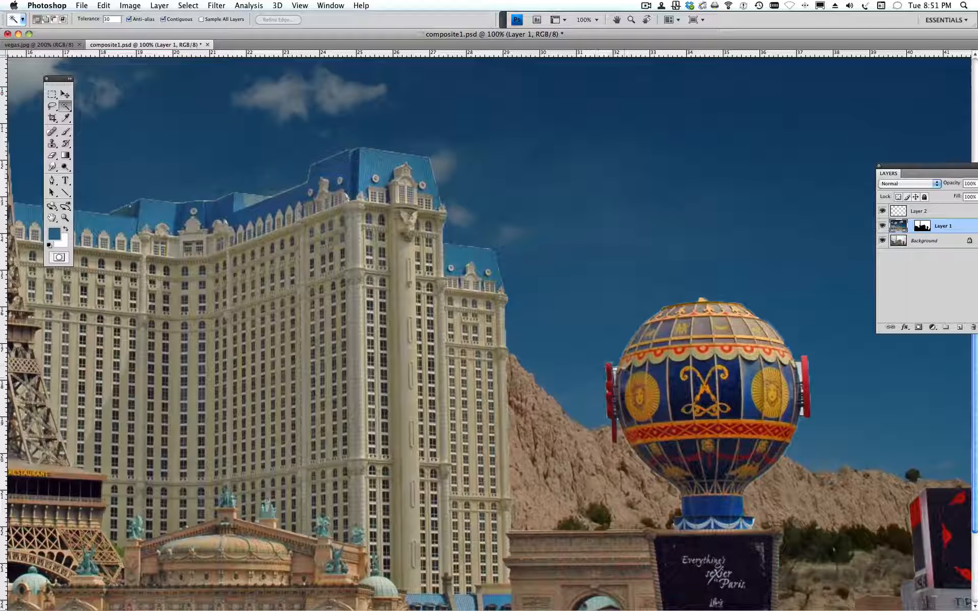
left_click(602, 372)
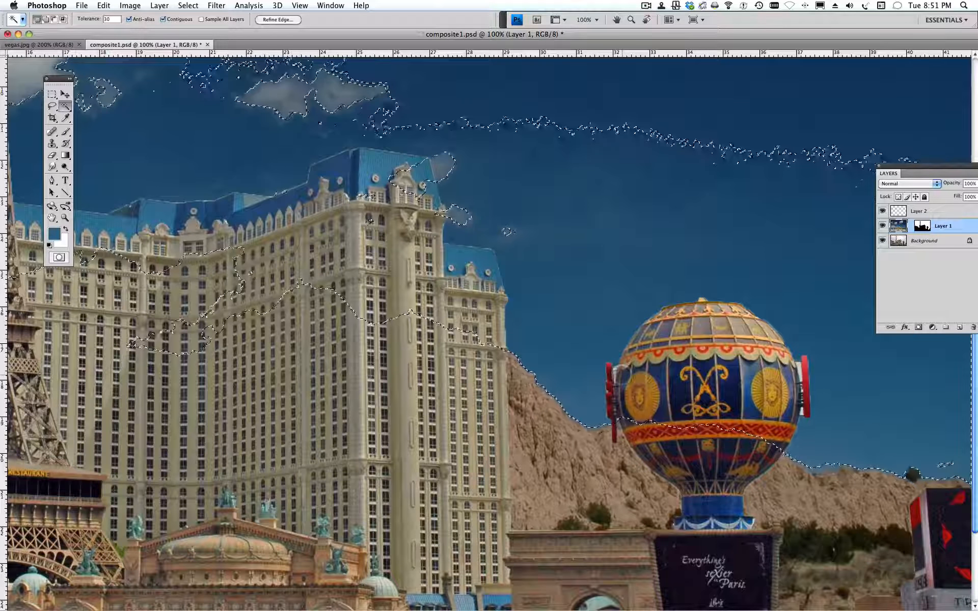
key("super+z")
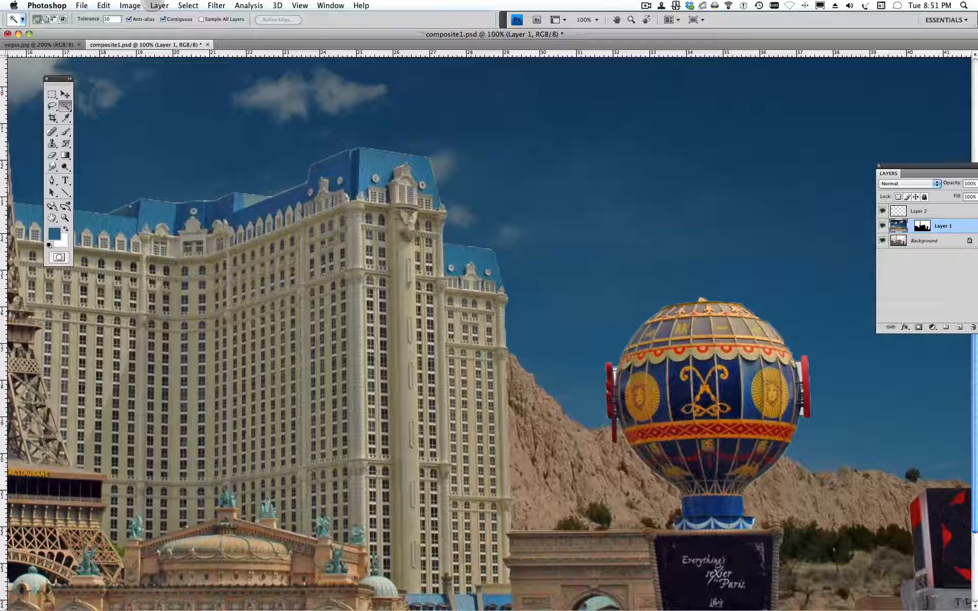
- Flatten the image, and select the white gaps between the balloon and its red side pieces with the Magic Wand tool
left_click(152, 5)
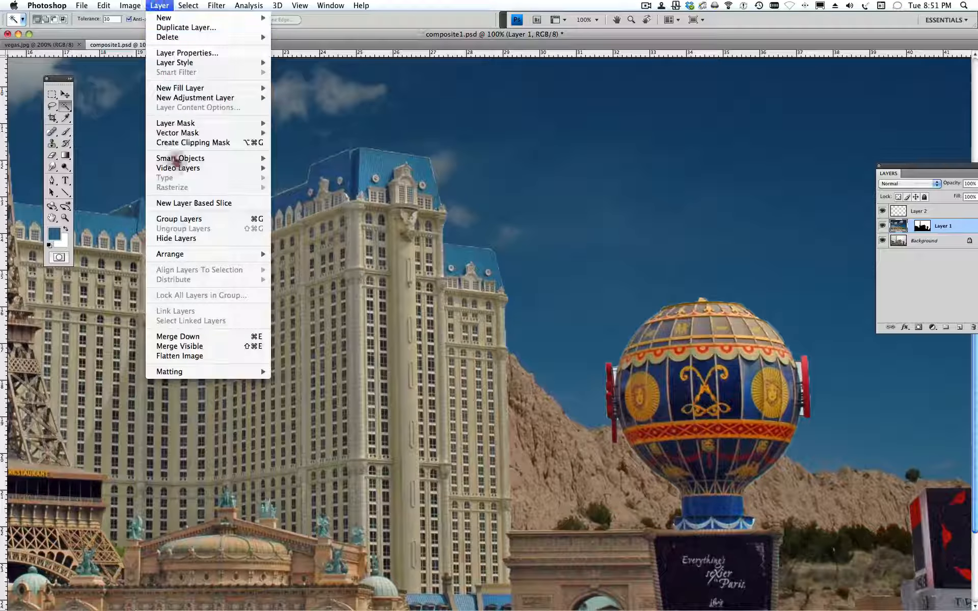
left_click(222, 355)
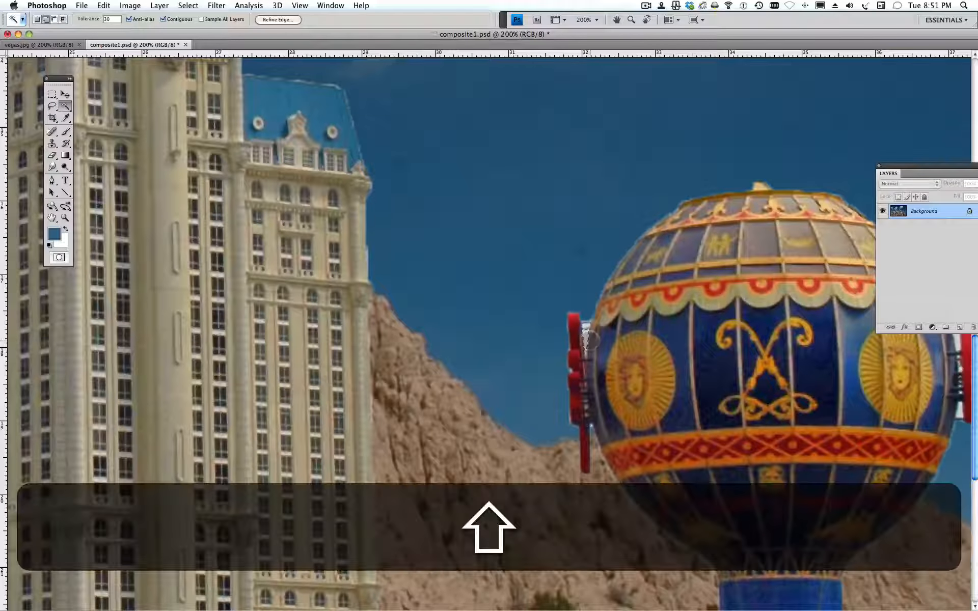
left_click(585, 354, "shift")
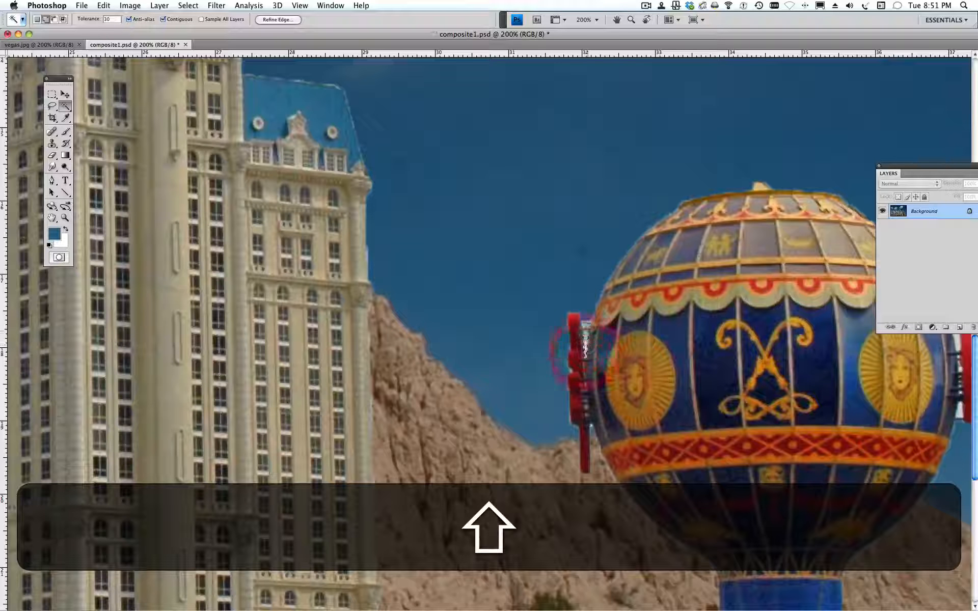
left_click(587, 326, "shift")
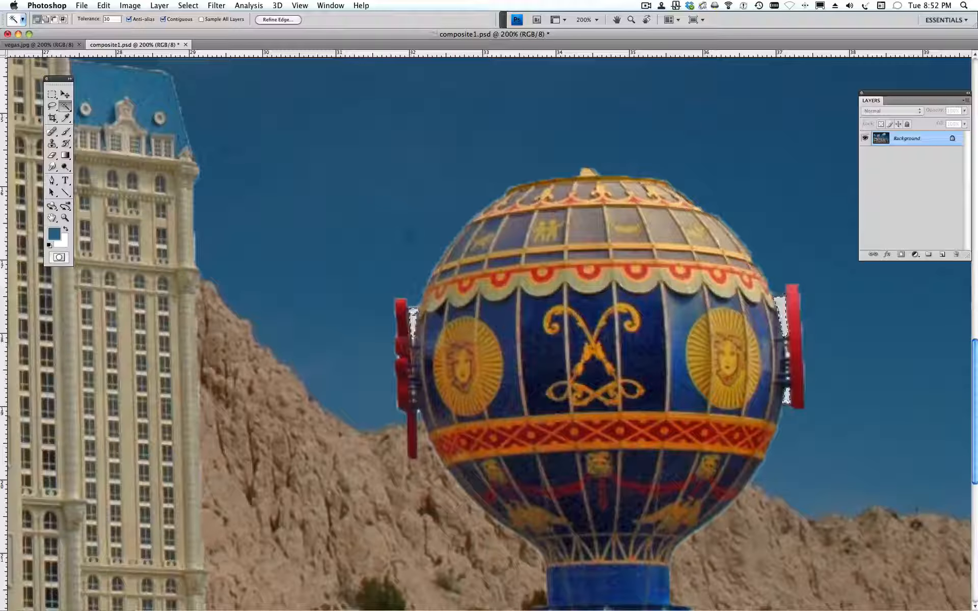
- Fill the selected gap on the balloon's left side with nearby sky using a 20 px Clone Stamp brush
left_click(52, 144)
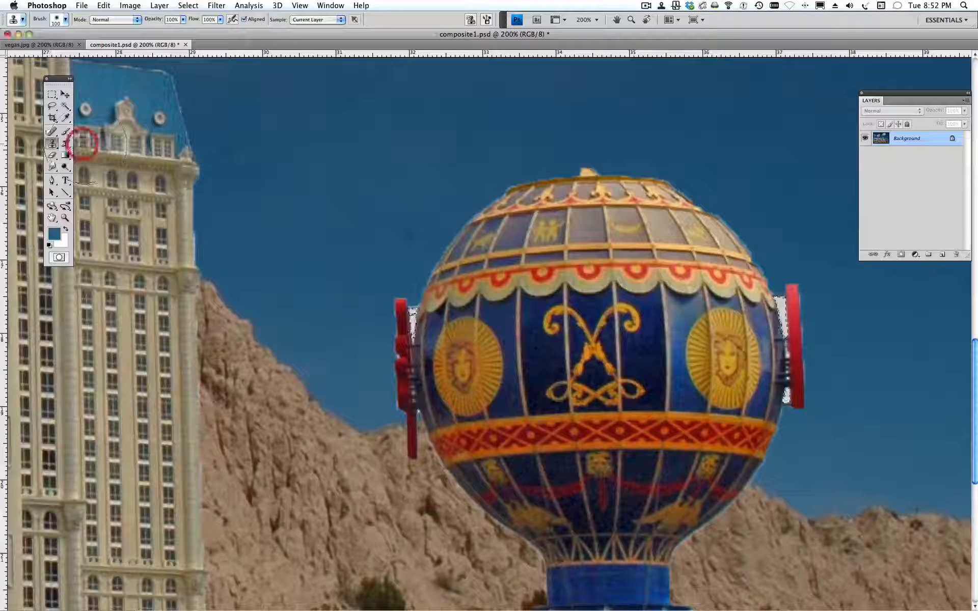
left_click(65, 20)
type("20")
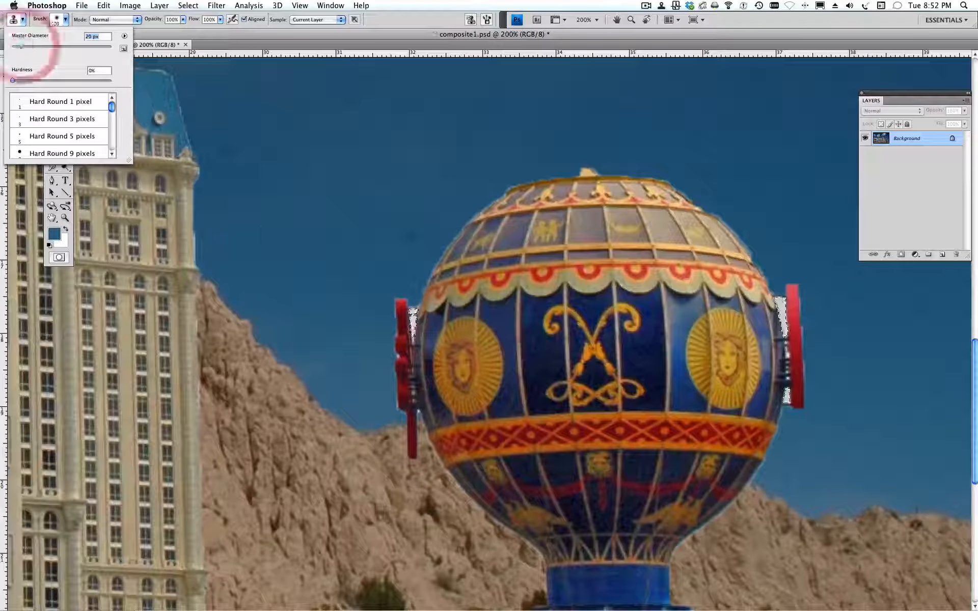
key("Return")
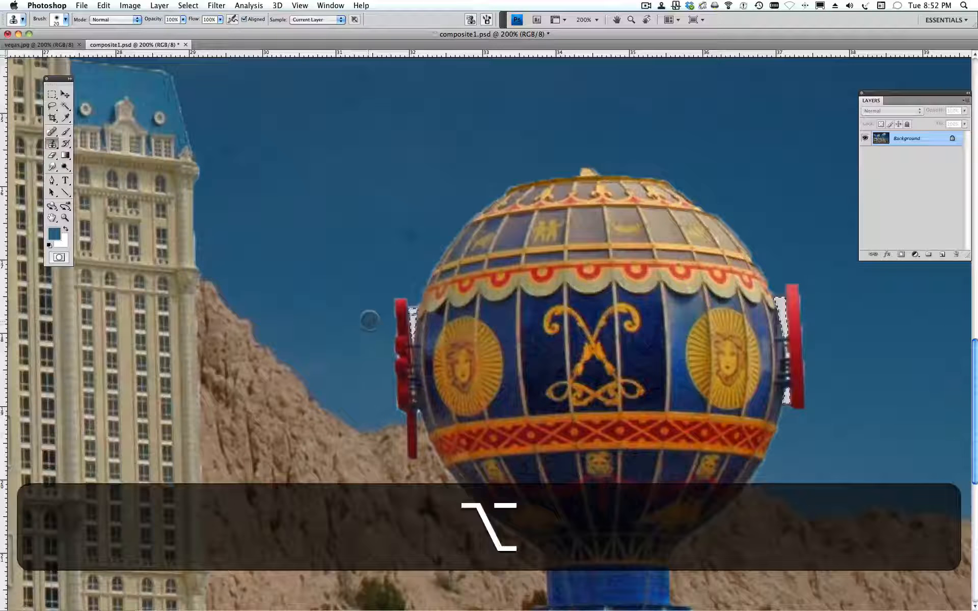
left_click(384, 323, "alt")
left_click_drag(412, 349, 413, 314)
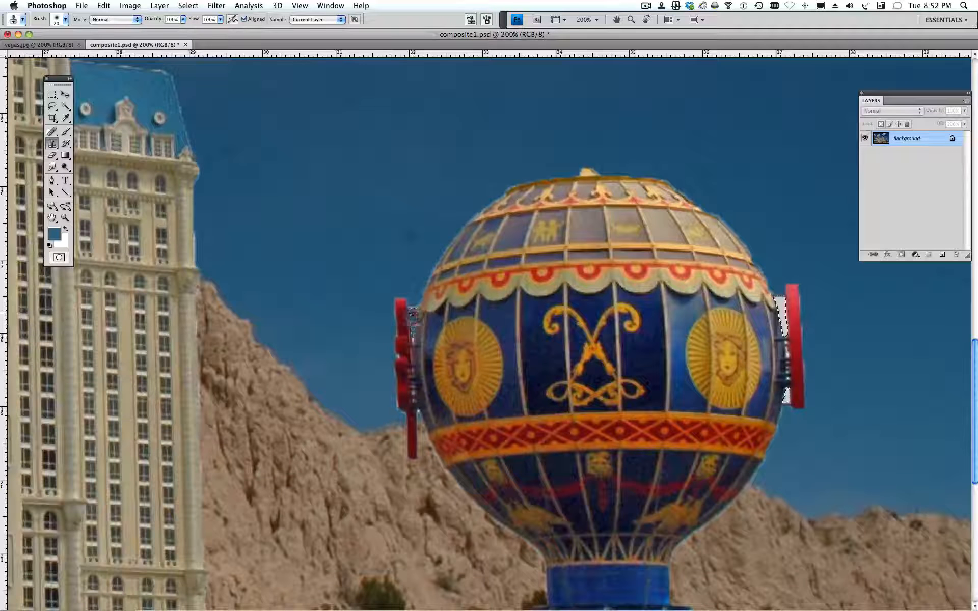
- Try to cover the gap on the balloon's right side with cloned sky without an active selection
key("super+d")
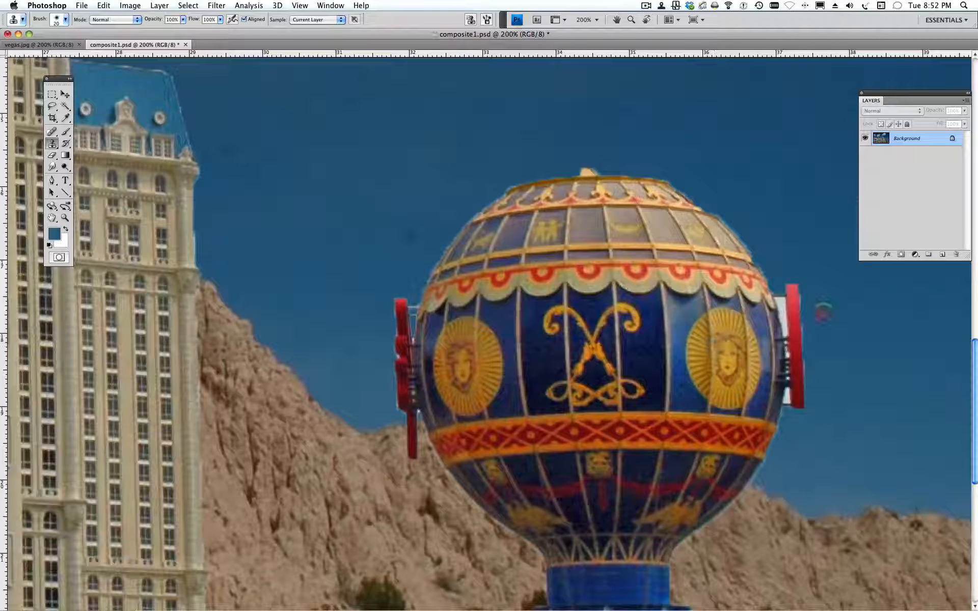
left_click(813, 308, "alt")
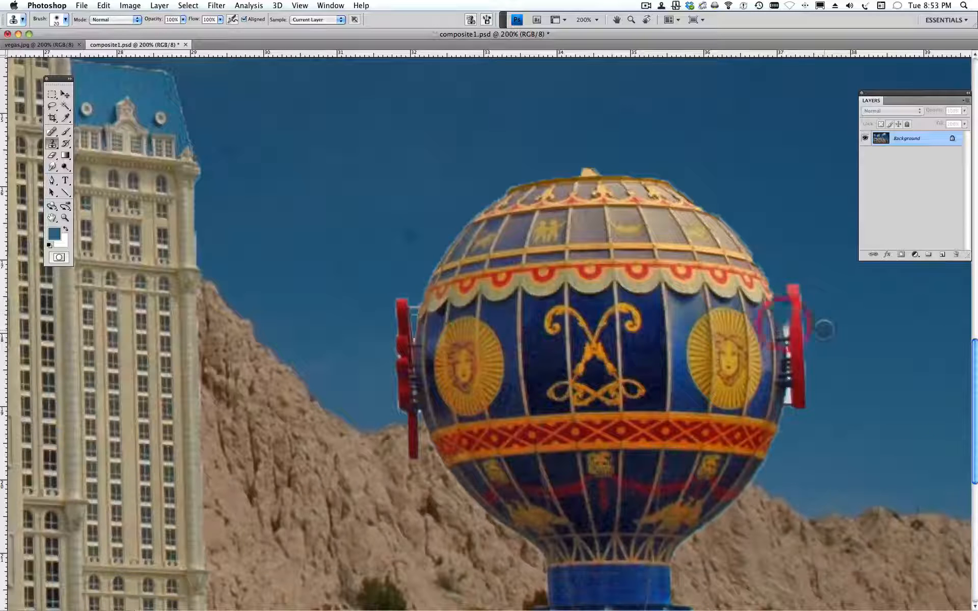
key("super+z")
key("alt+super+z")
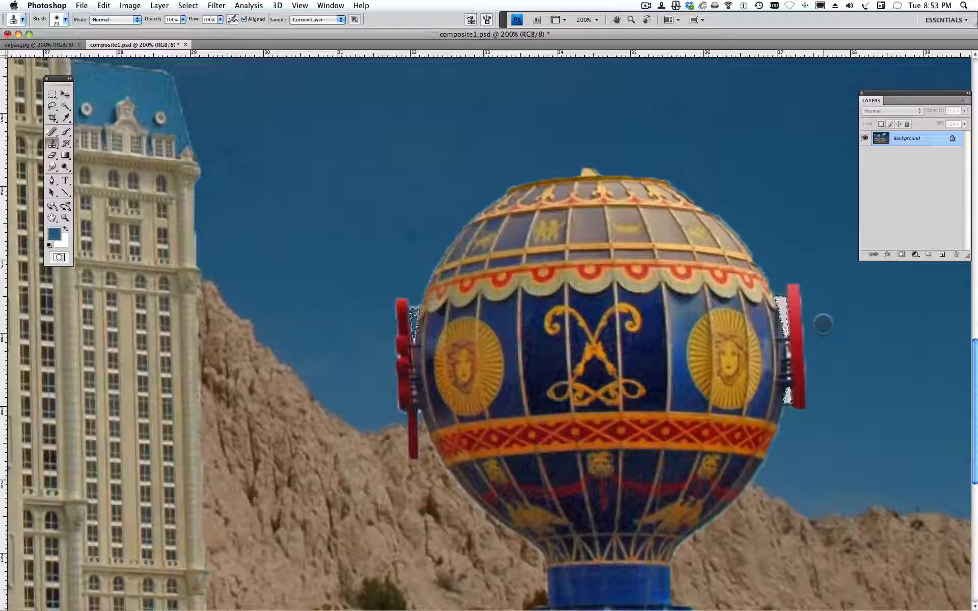
- Fill the selected gap on the balloon's right side with cloned sky, and deselect
left_click(811, 307, "alt")
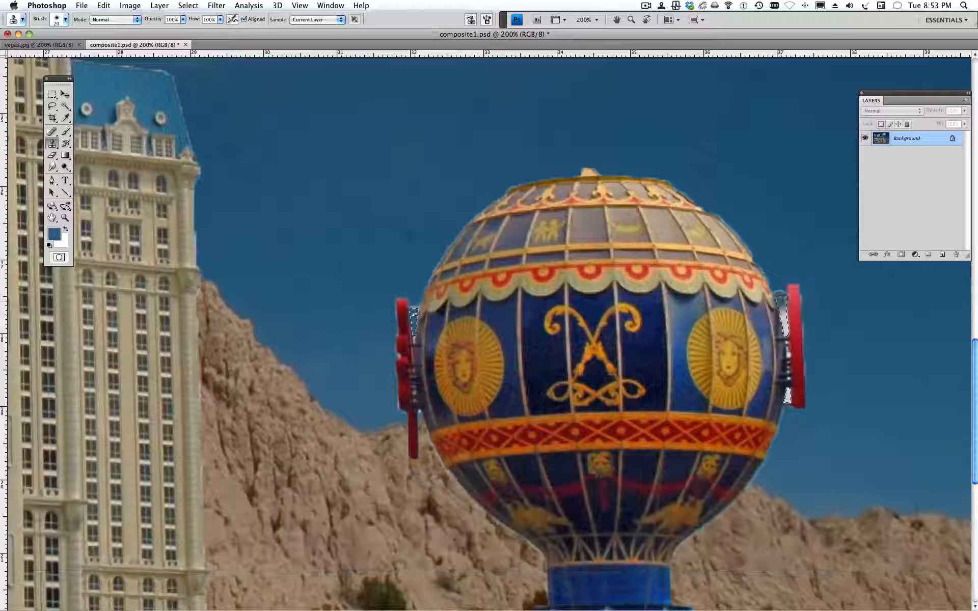
left_click_drag(779, 300, 783, 324)
key("super+d")
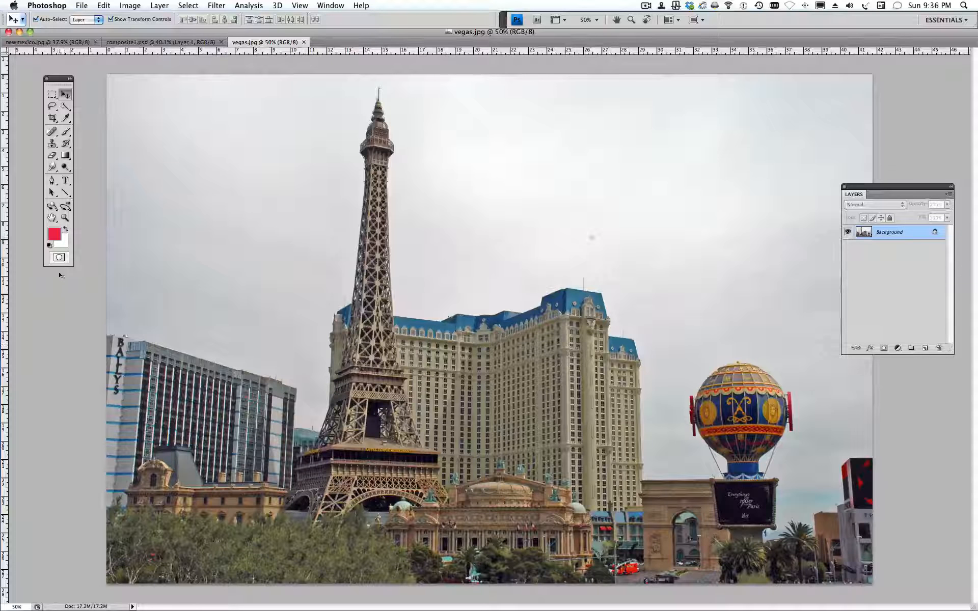
- Select the top of the BALLYS sign in vegas.jpg with the Lasso tool at 0 px feather, and copy it into composite1.psd
left_click(65, 217)
left_click(126, 346)
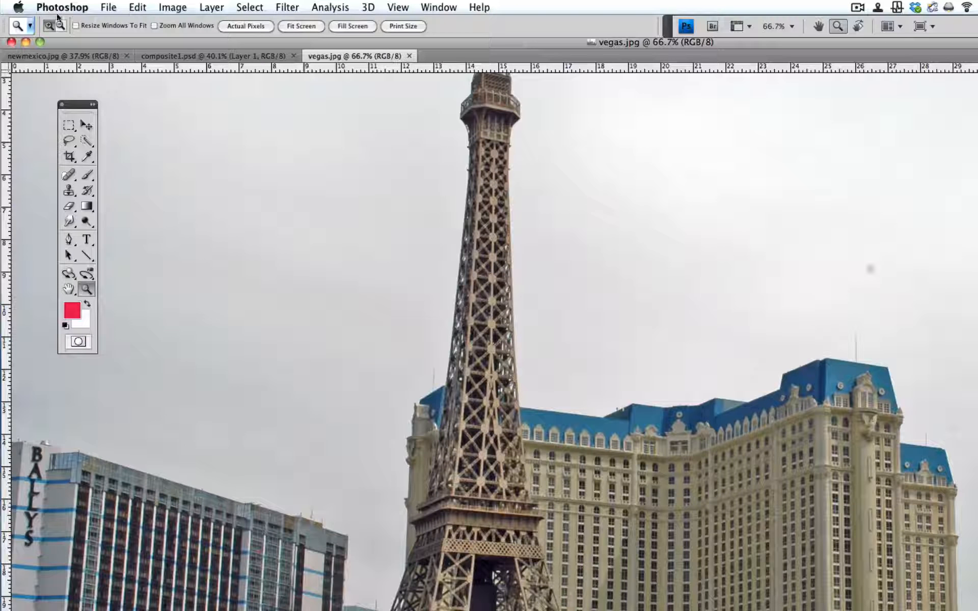
mouse_move(70, 138)
left_mouse_down()
mouse_move(105, 162)
mouse_move(108, 134)
left_mouse_up()
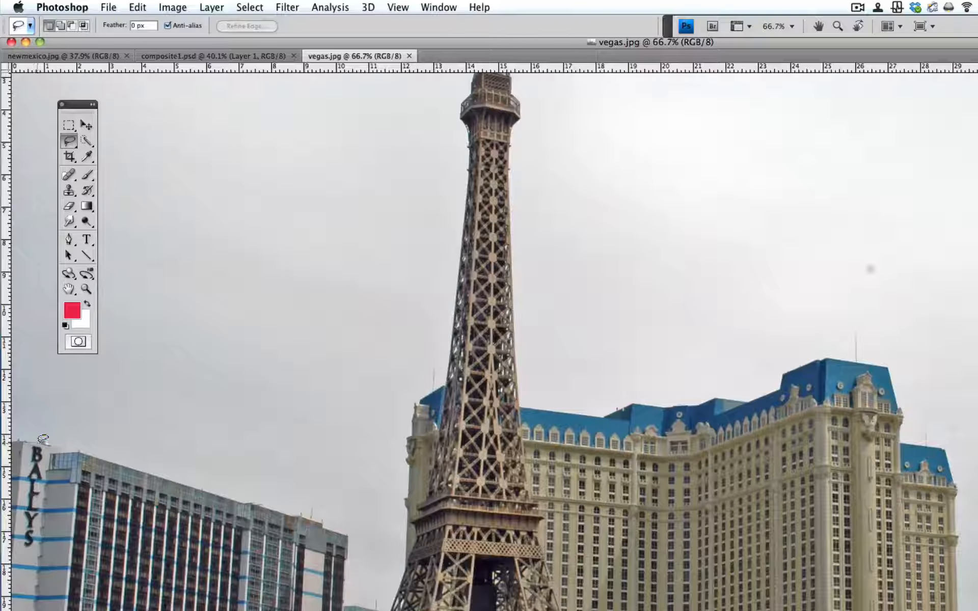
mouse_move(47, 442)
left_mouse_down()
mouse_move(60, 471)
mouse_move(34, 476)
mouse_move(14, 457)
mouse_move(17, 441)
left_mouse_up()
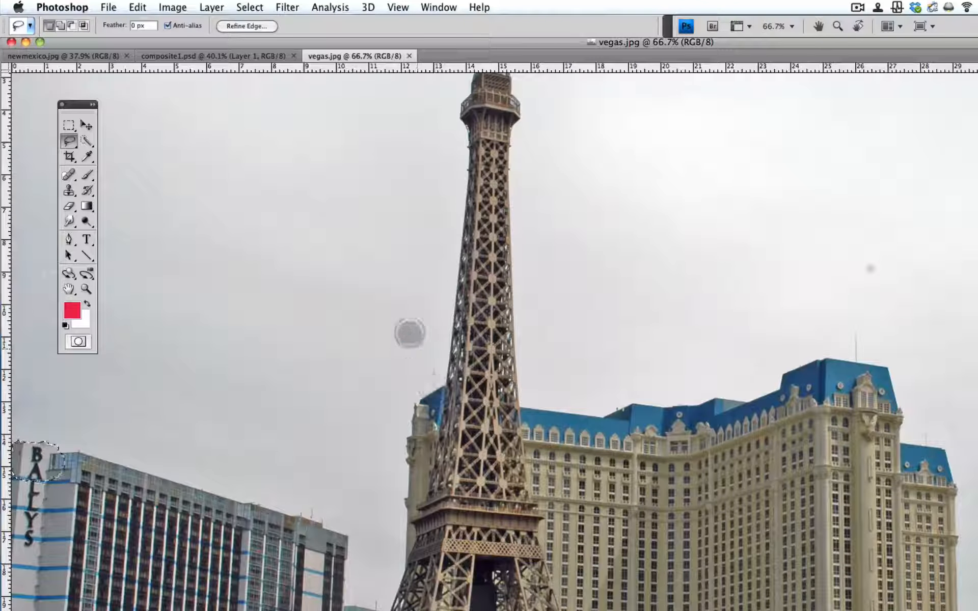
left_click(249, 56)
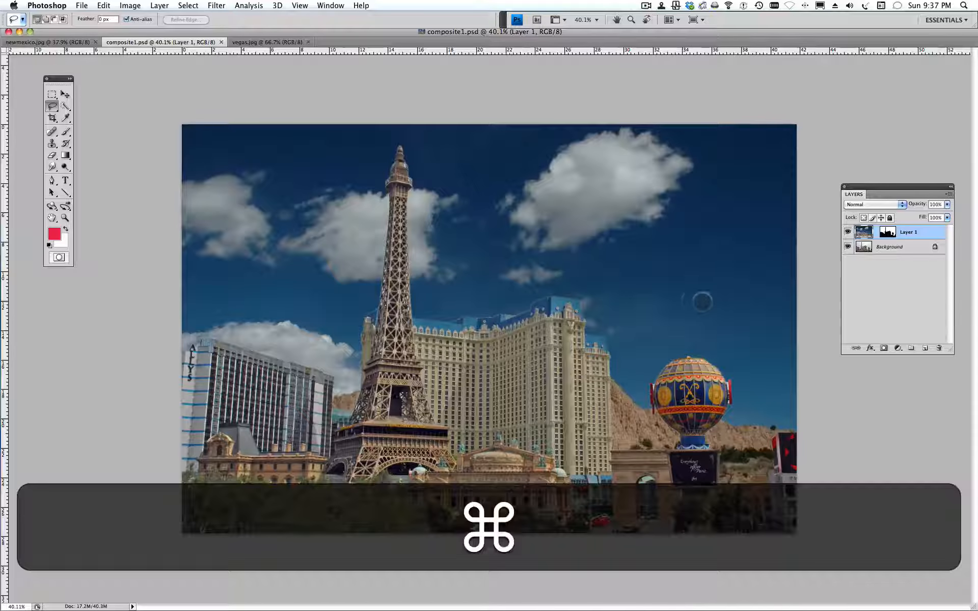
key("super+v")
- Move the pasted sign piece onto the top of the BALLYS building, and adjust its fit with Free Transform
left_click(86, 125)
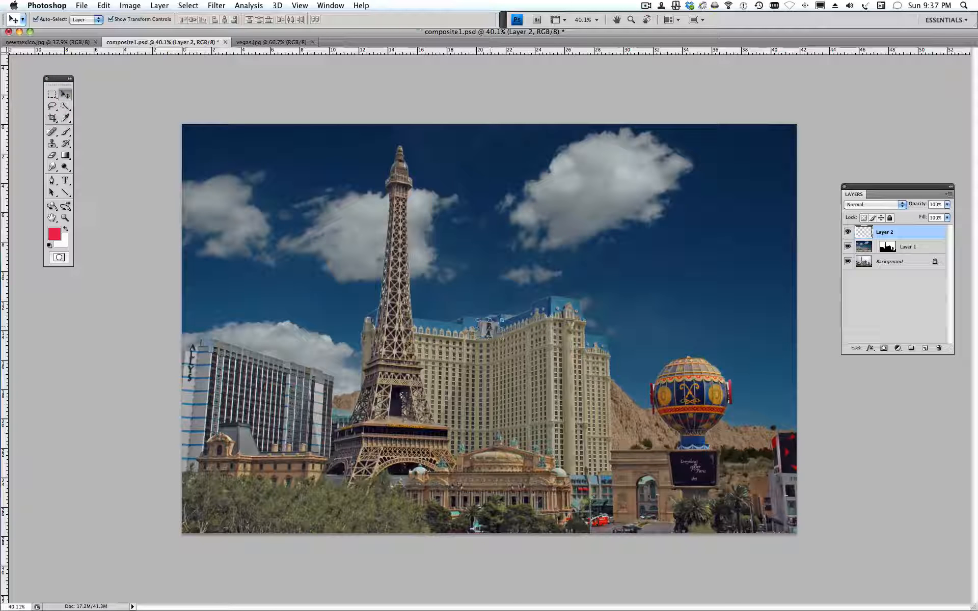
left_click_drag(488, 328, 197, 343)
left_click(65, 218)
left_click(196, 347)
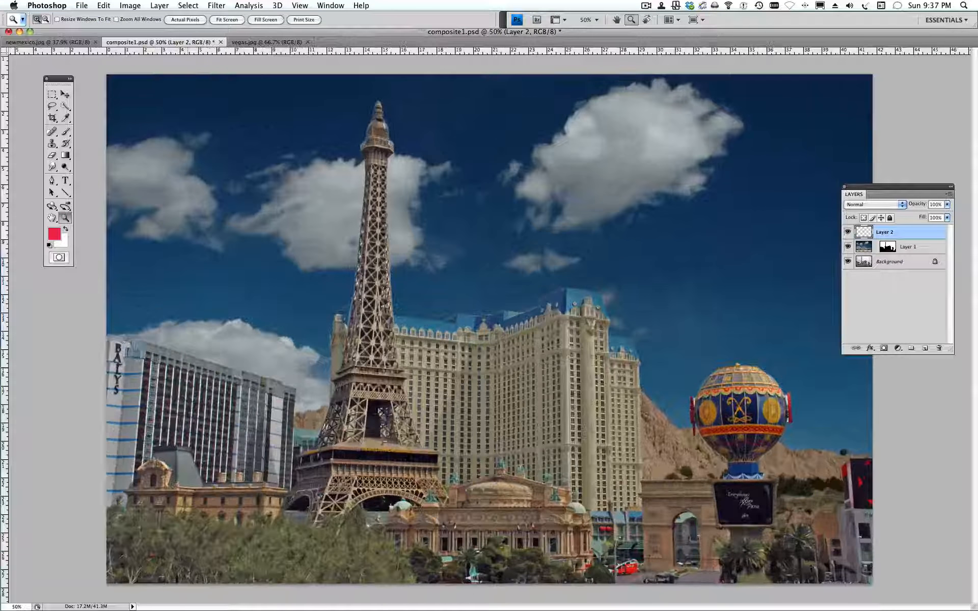
left_click(197, 346)
left_click(65, 94)
key("super+t")
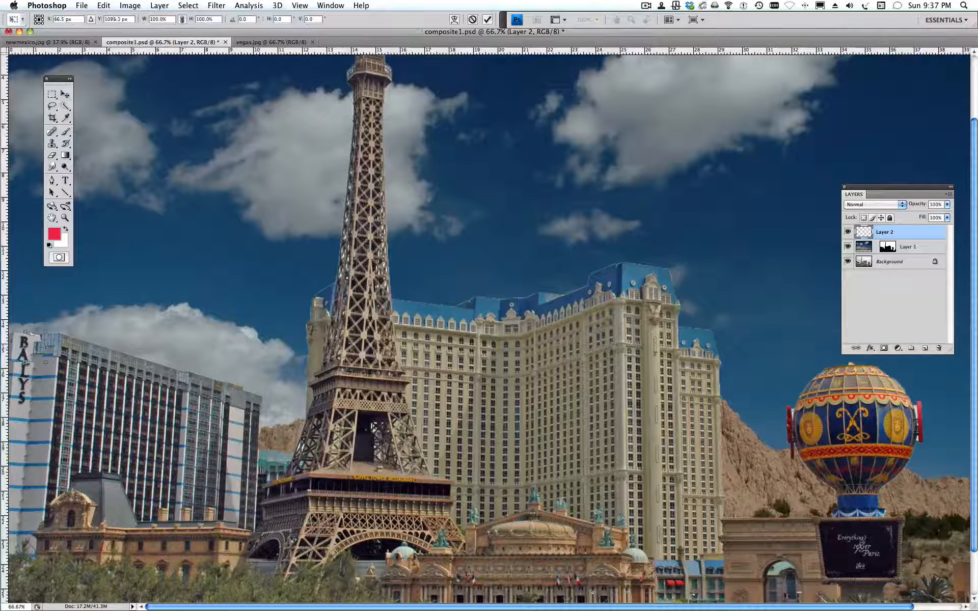
left_click_drag(30, 340, 36, 339)
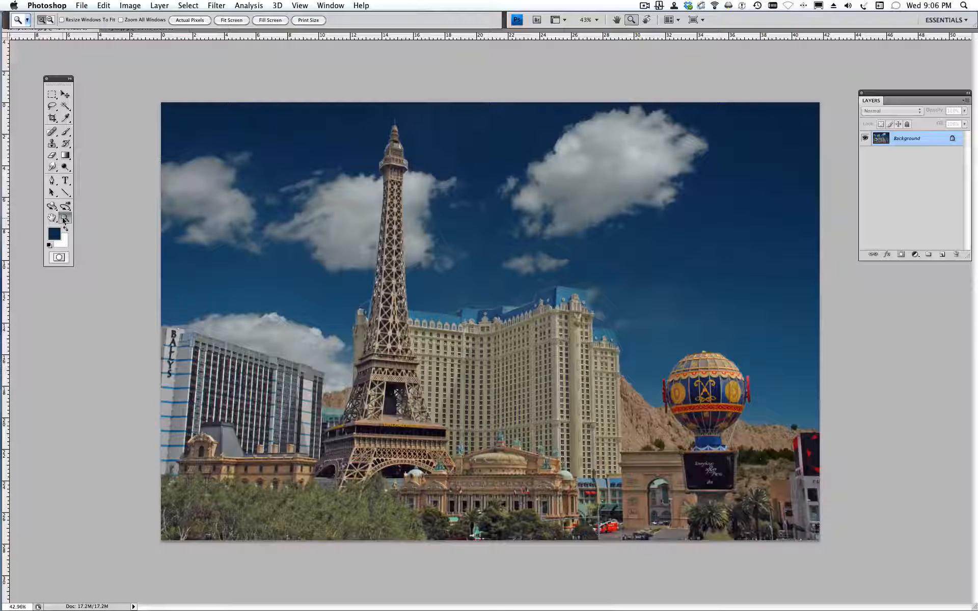
- Examine the finished composite up close for flaws along the tower, the hotel roofline, the balloon and the BALLYS building
left_click(395, 159)
left_click(379, 143)
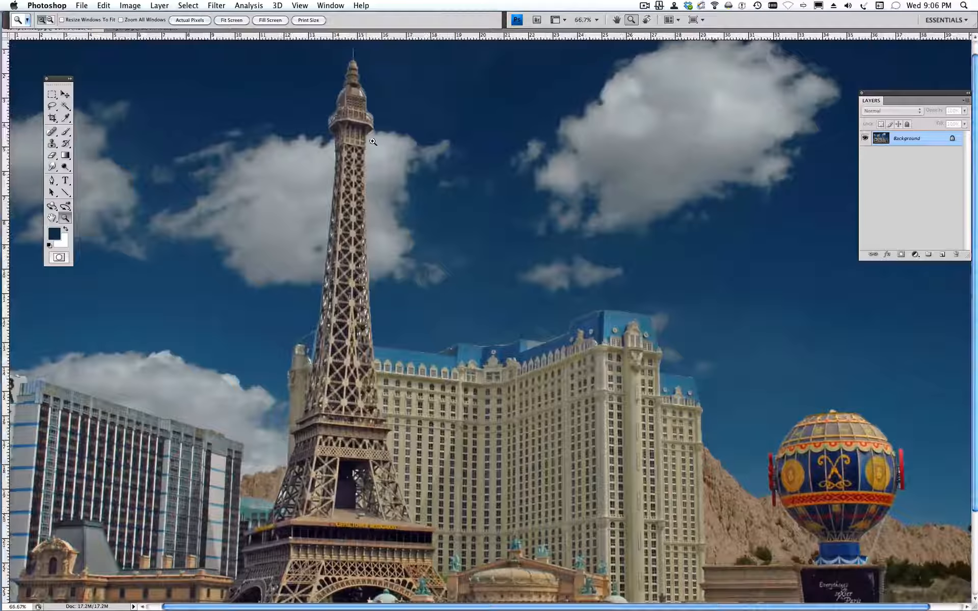
left_click(359, 121)
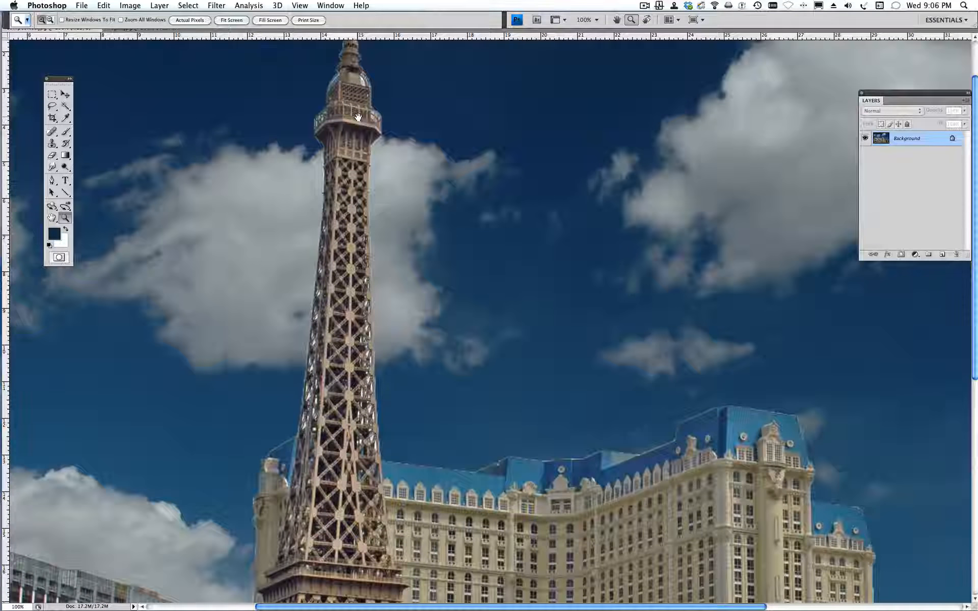
scroll(356, 142, "up", 3)
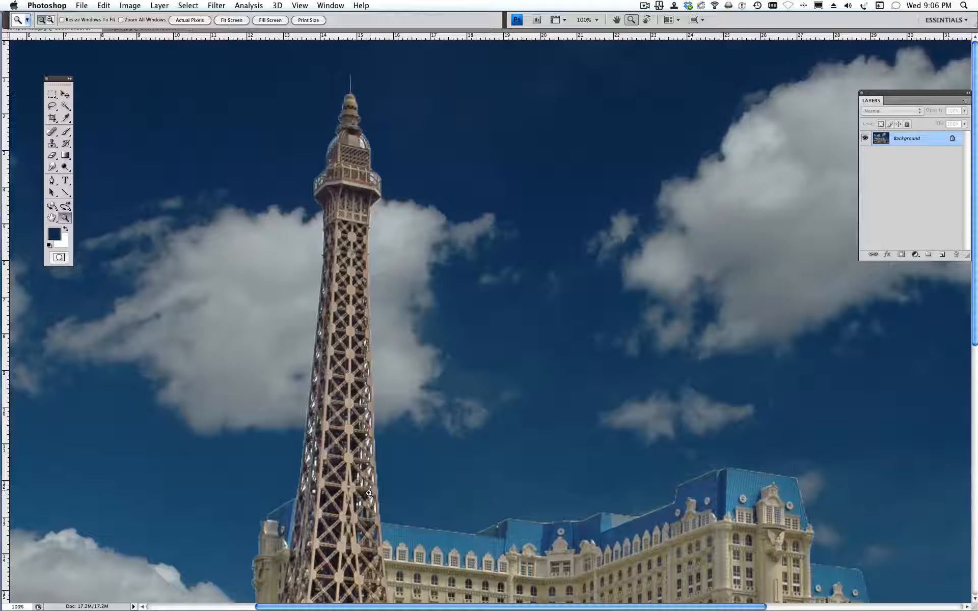
left_click_drag(360, 452, 362, 272)
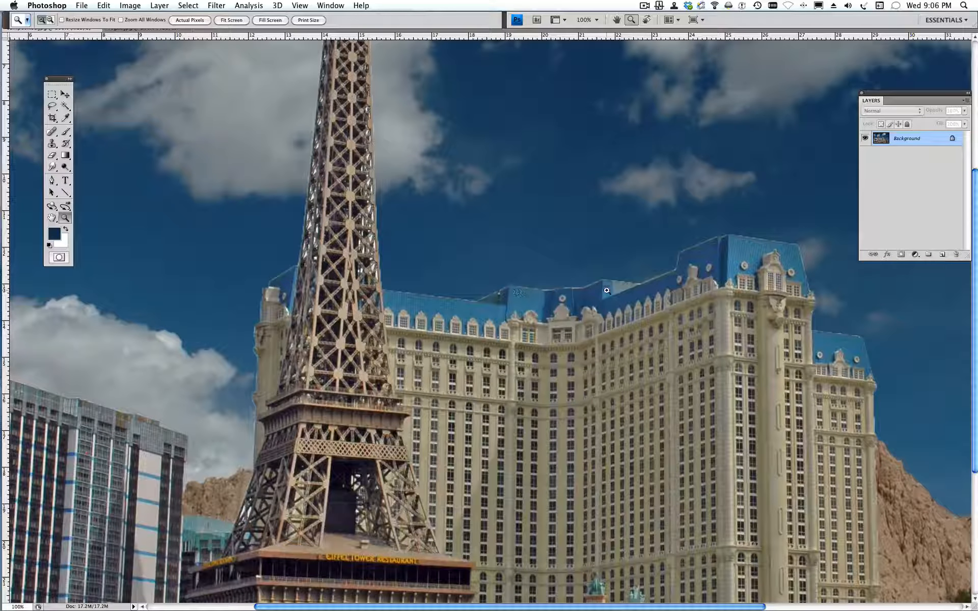
left_click_drag(783, 428, 417, 375)
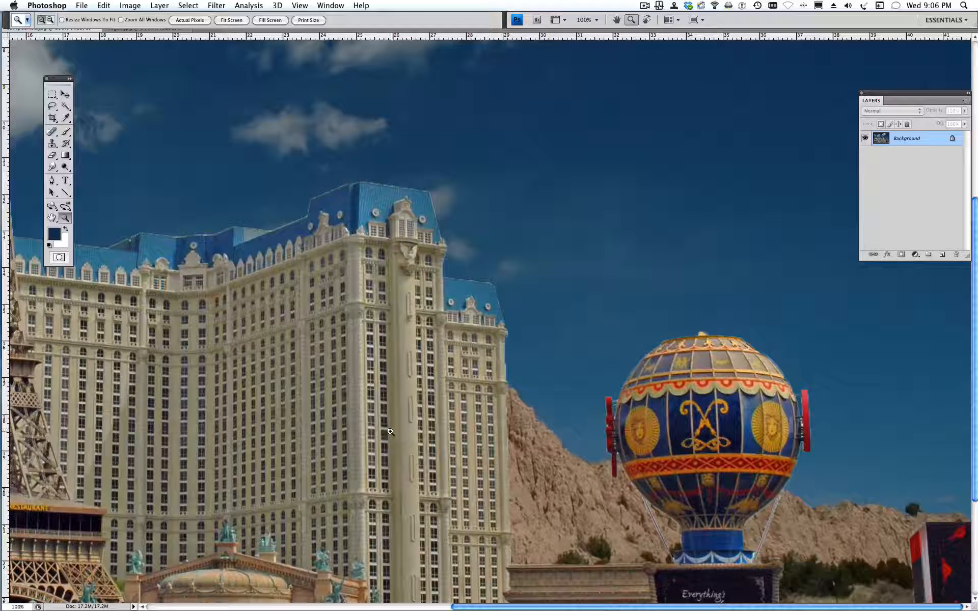
left_click_drag(386, 453, 543, 316)
left_click_drag(246, 313, 535, 336)
left_click_drag(237, 287, 470, 399)
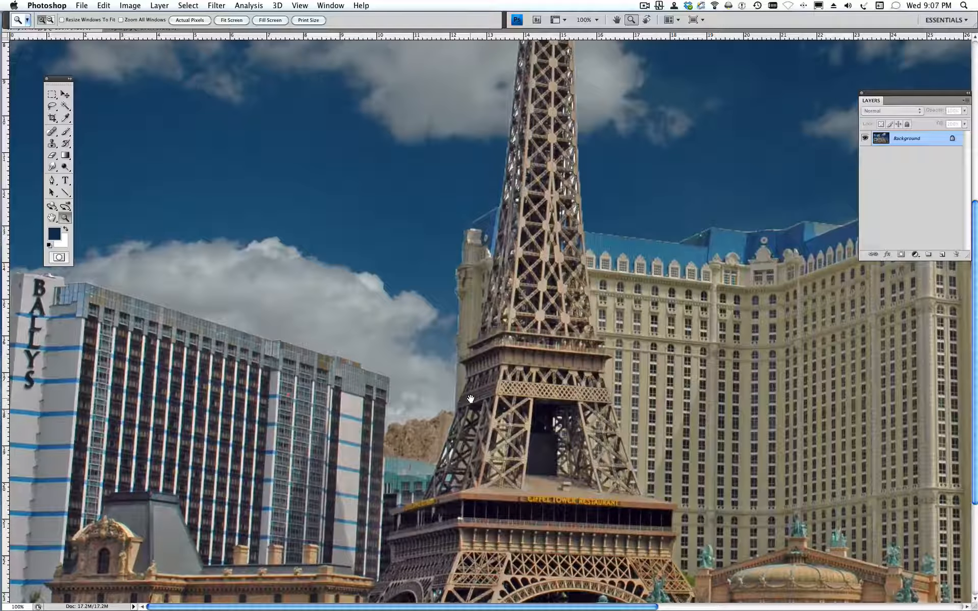
- Show the whole composite and move the Layers panel clear of the image to review the overall result
scroll(469, 403, "down", 5)
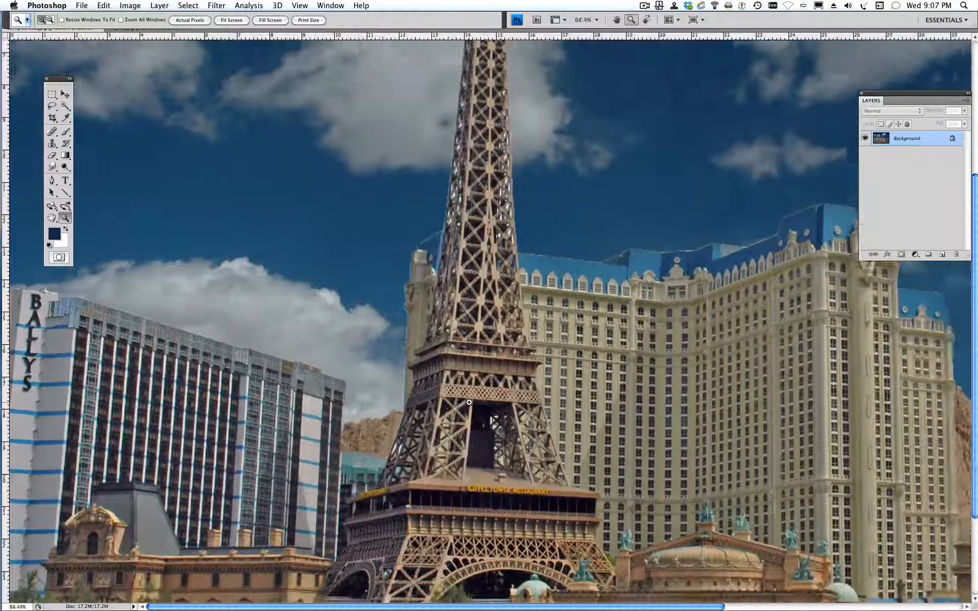
scroll(468, 403, "down", 3)
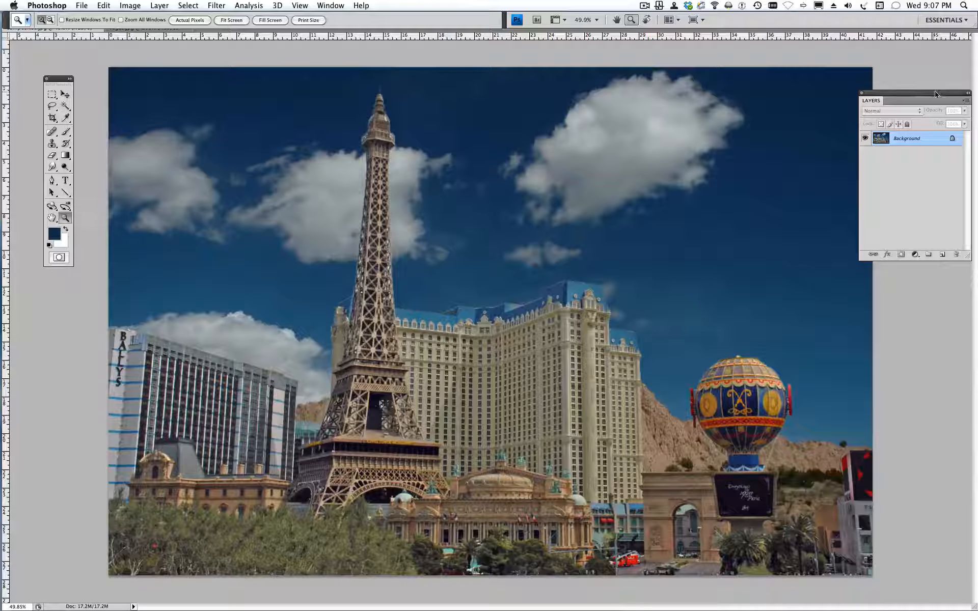
left_click_drag(934, 92, 952, 90)
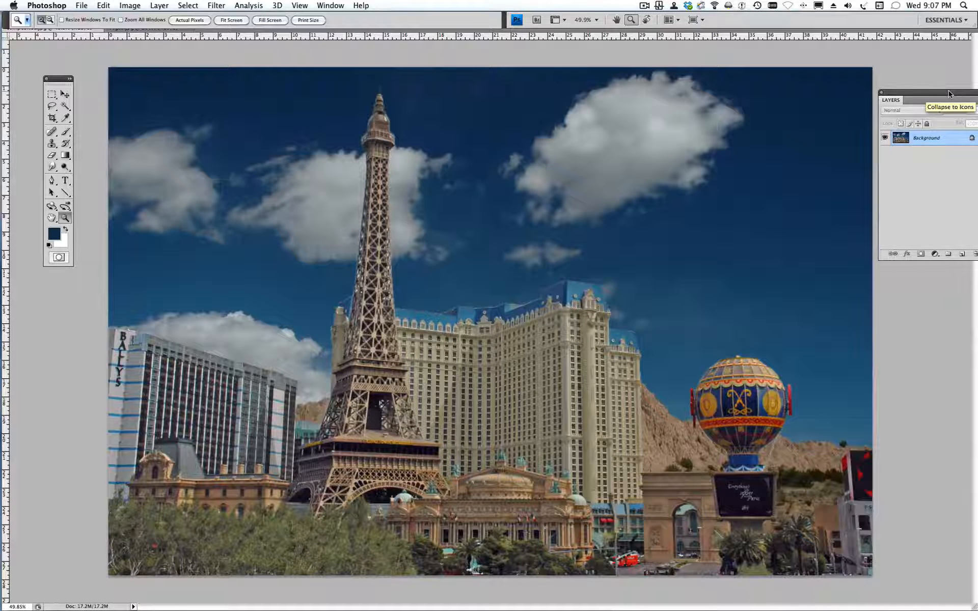